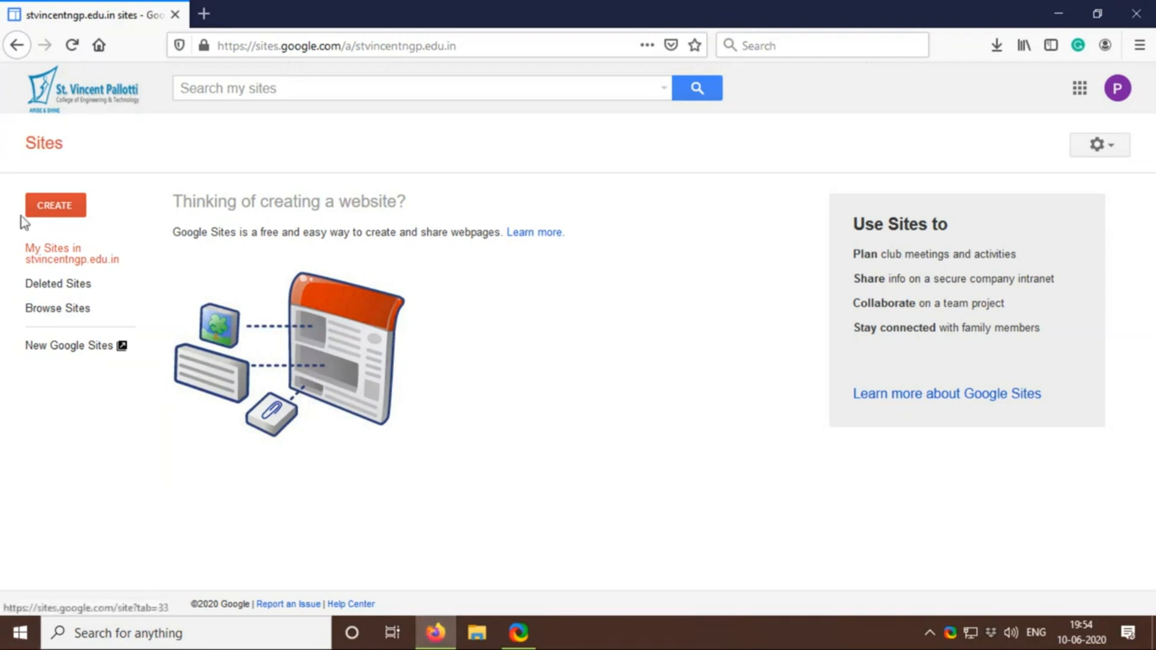
Create a website in new Sites, dismissing the template suggestion and skipping the introductory tour
{"action": "left_click", "coordinate": [49, 211]}
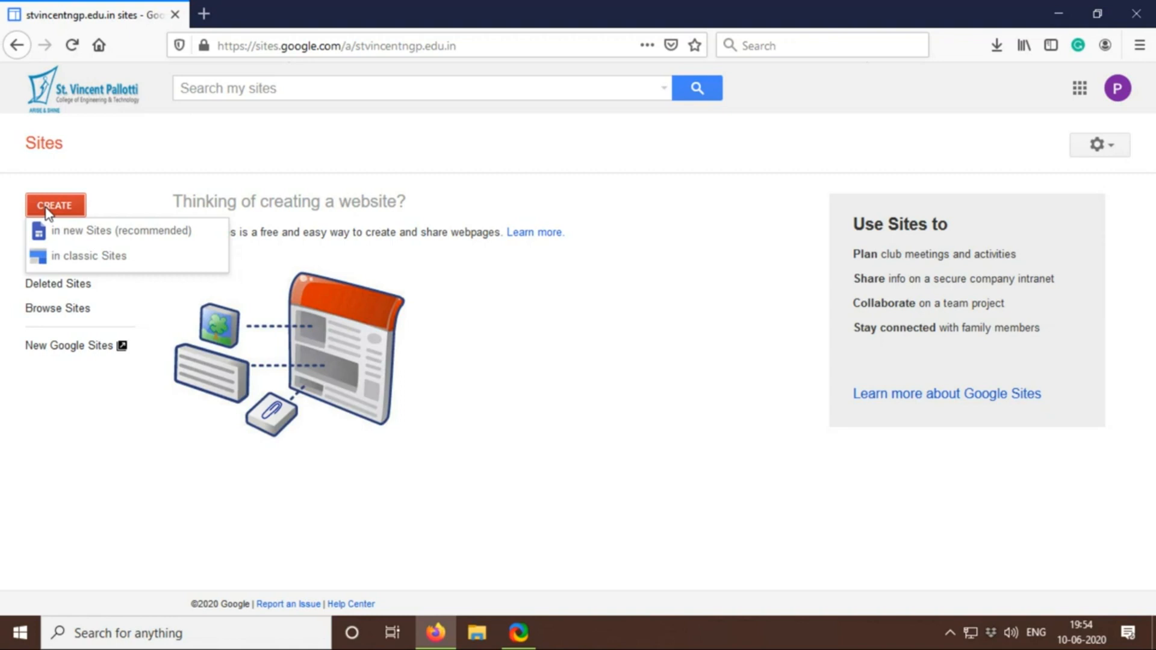
{"action": "left_click", "coordinate": [73, 243]}
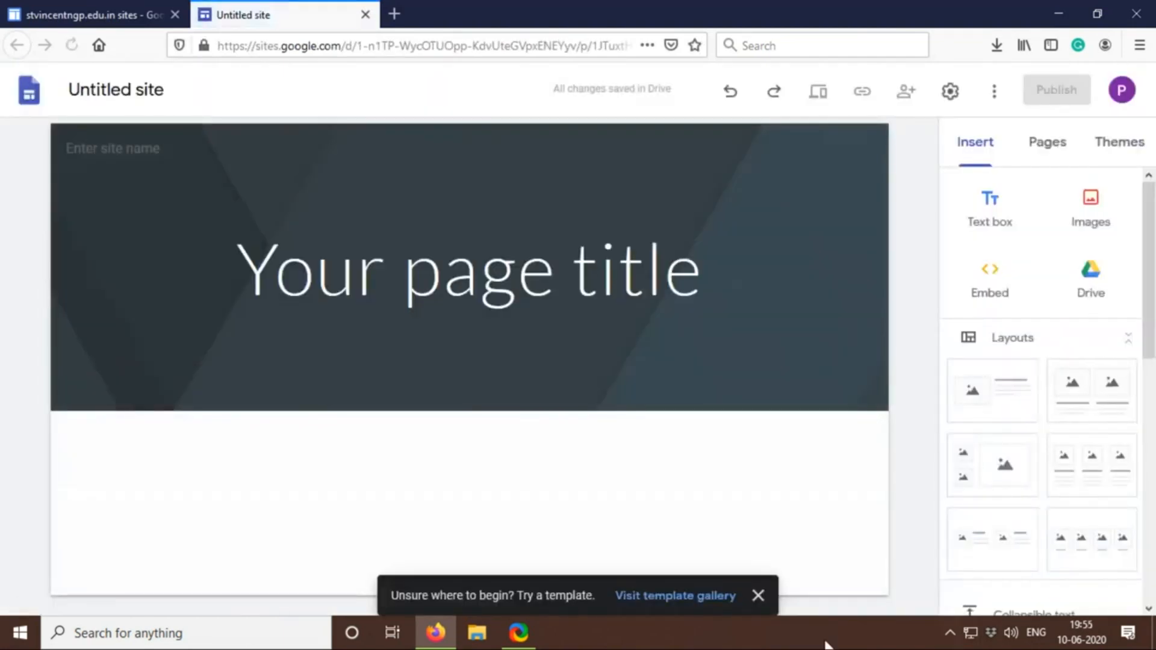
{"action": "left_click", "coordinate": [758, 596]}
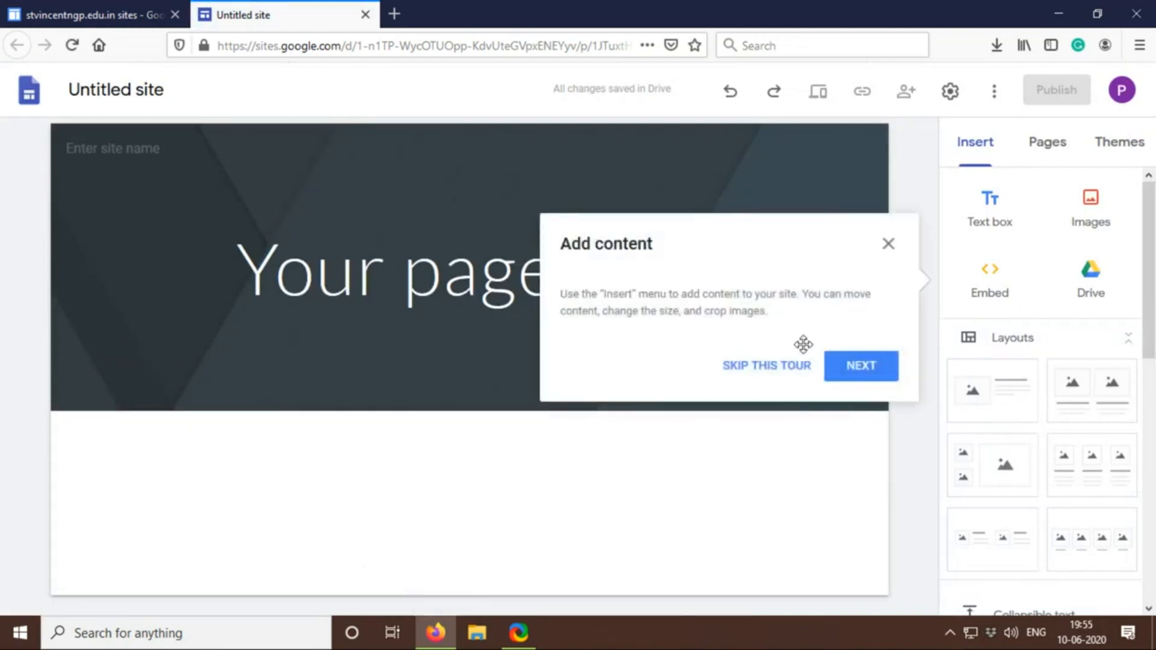
{"action": "left_click", "coordinate": [790, 379]}
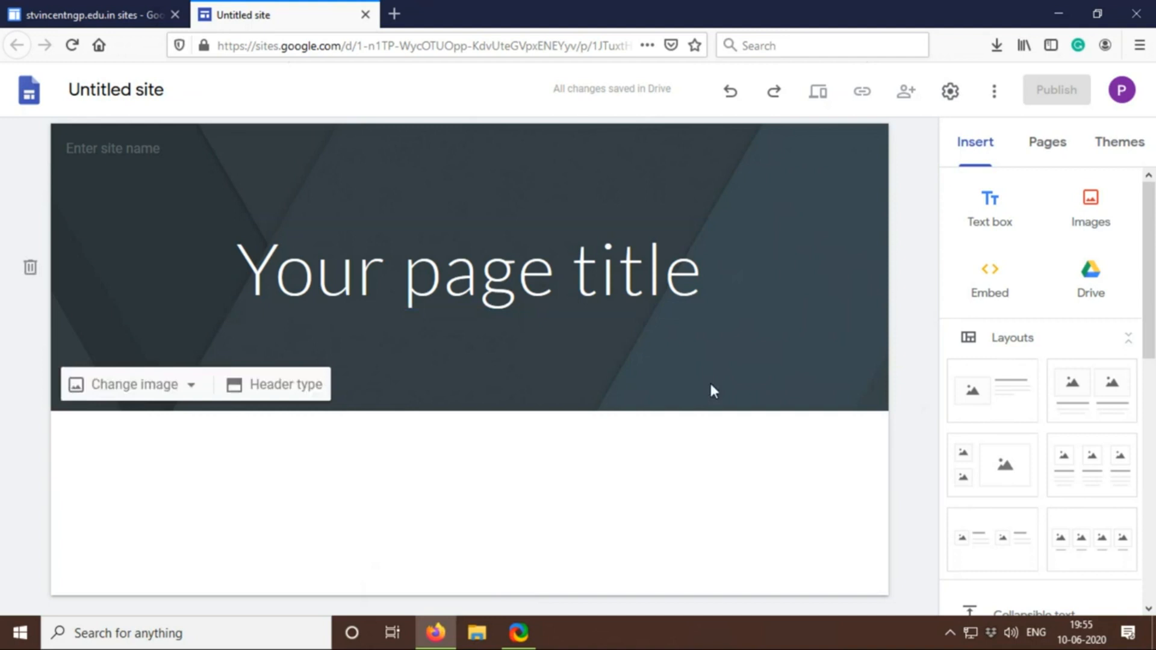
Name the site document "My First website"
{"action": "left_click", "coordinate": [140, 91]}
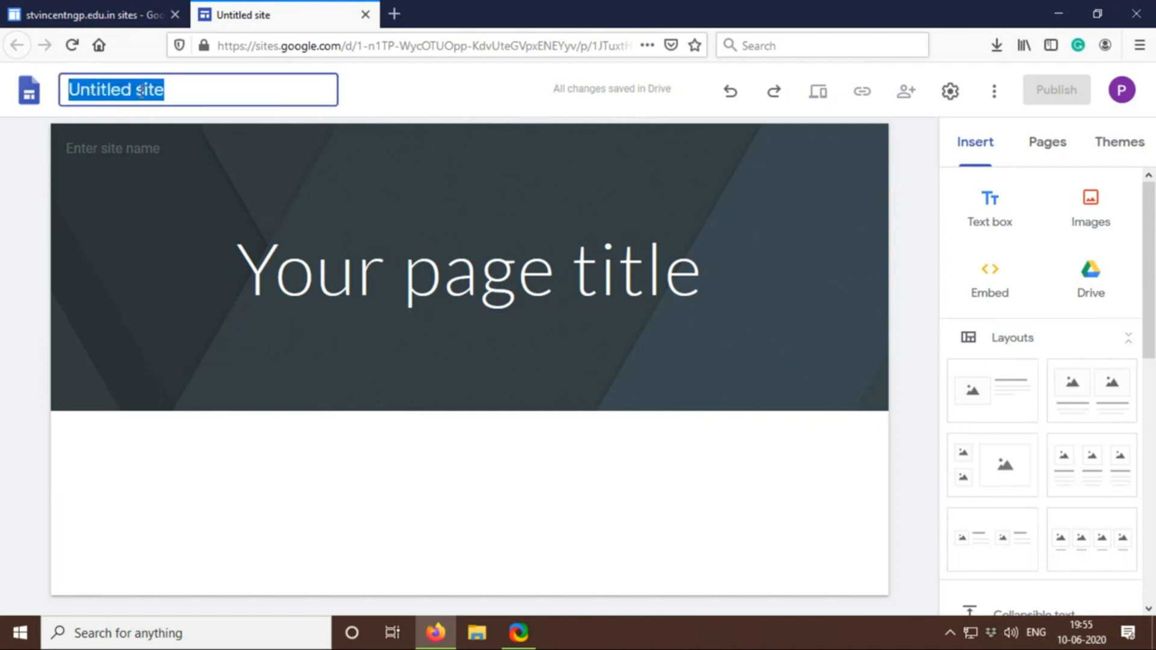
{"action": "type", "text": "M"}
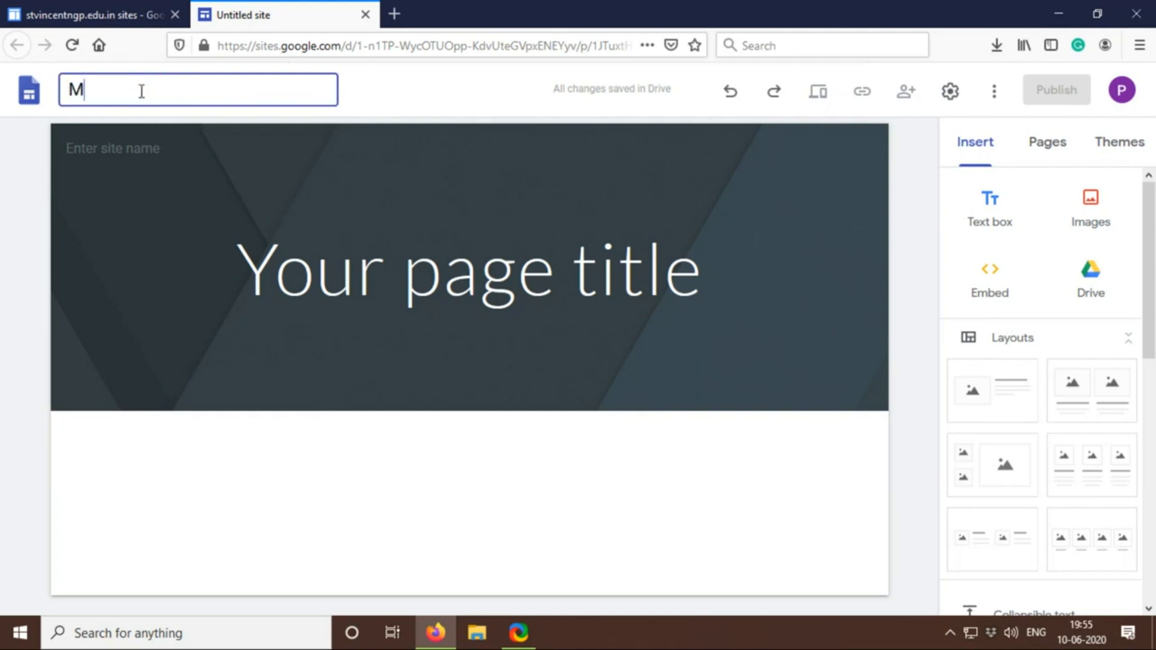
{"action": "type", "text": "y First website"}
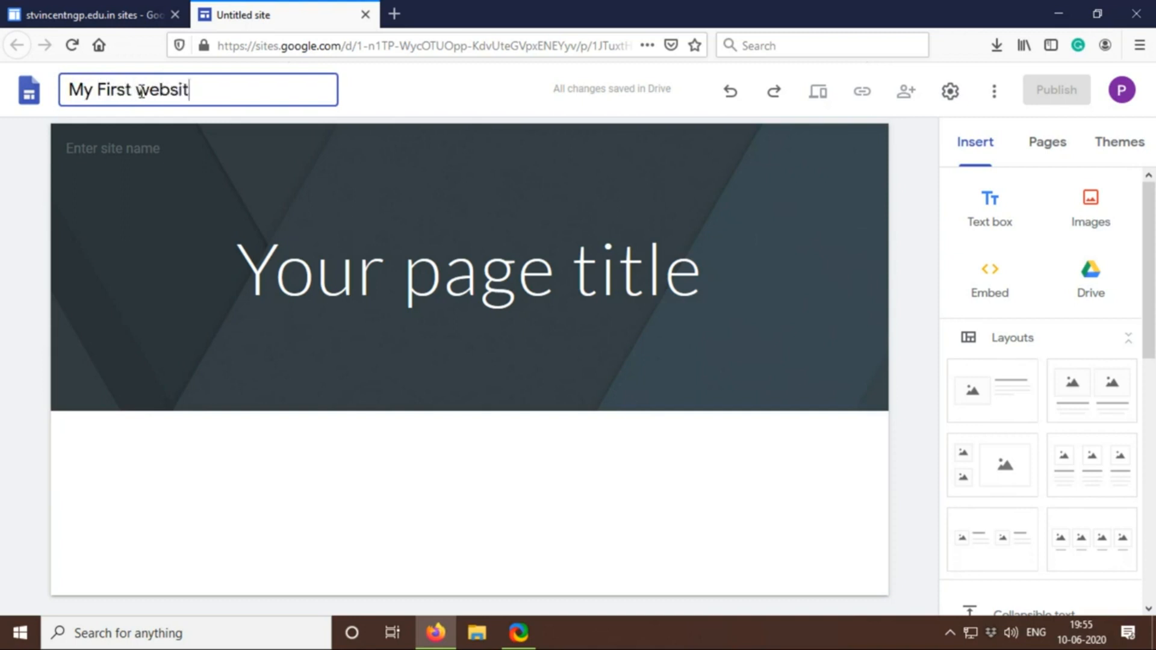
Replace the site name in the page header with the site owner's full name
{"action": "left_click", "coordinate": [133, 155]}
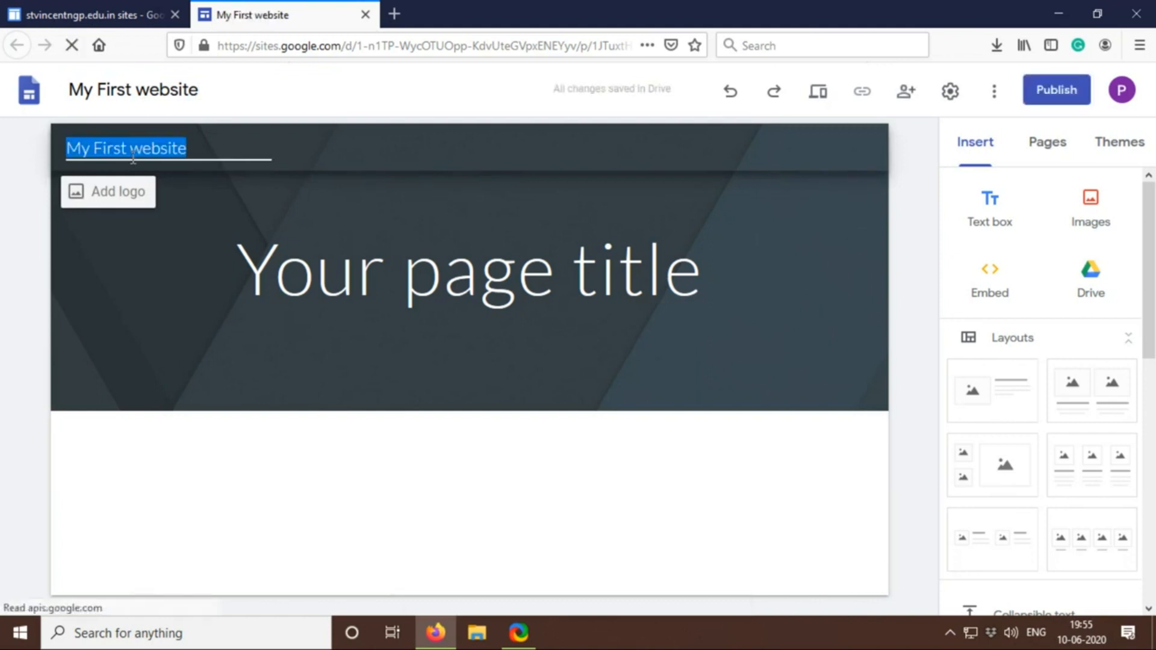
{"action": "type", "text": "Pra"}
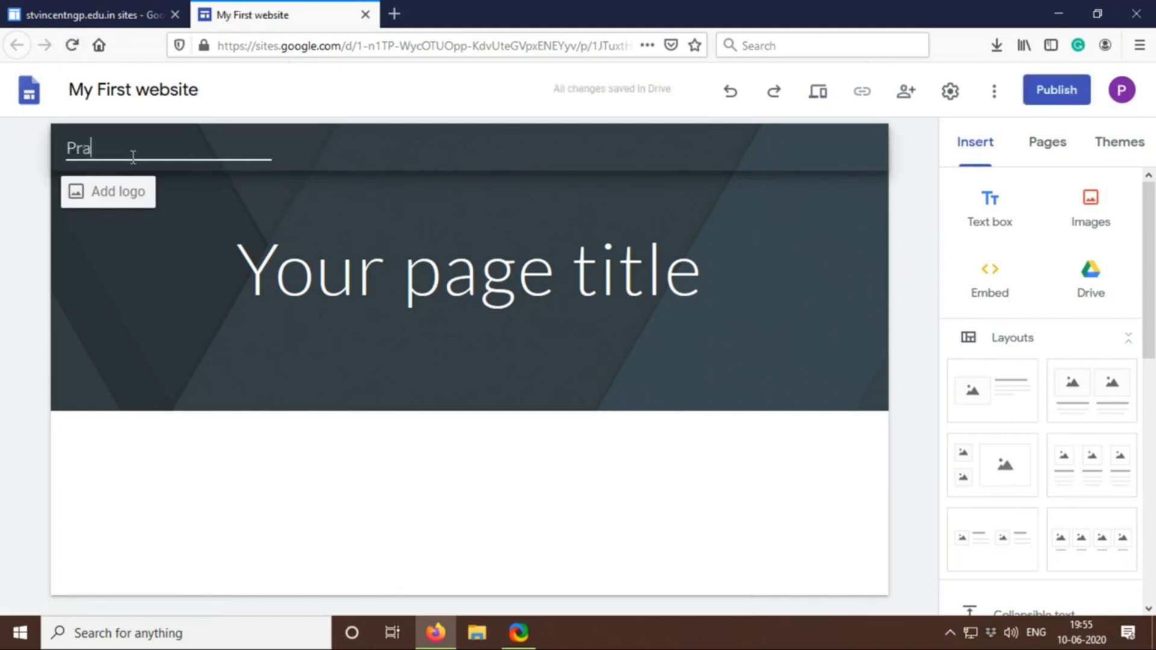
{"action": "type", "text": "veen Sen"}
Replace the placeholder page title with "PROGRAMMING SKILL"
{"action": "left_click", "coordinate": [344, 269]}
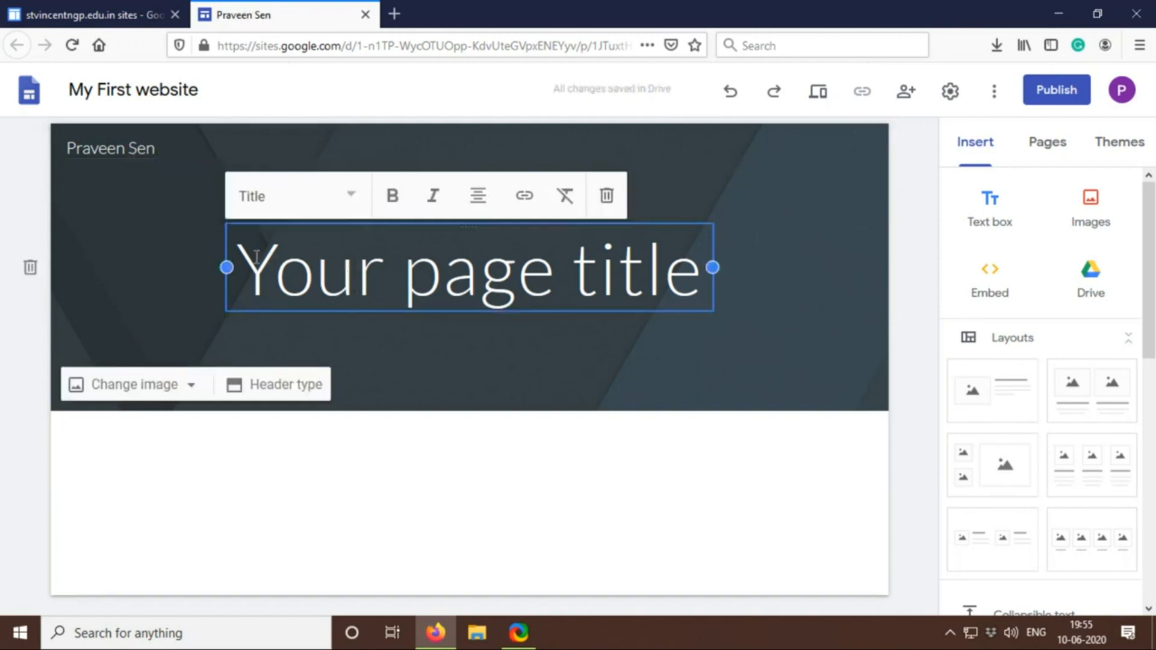
{"action": "left_click_drag", "start_coordinate": [243, 256], "coordinate": [717, 296]}
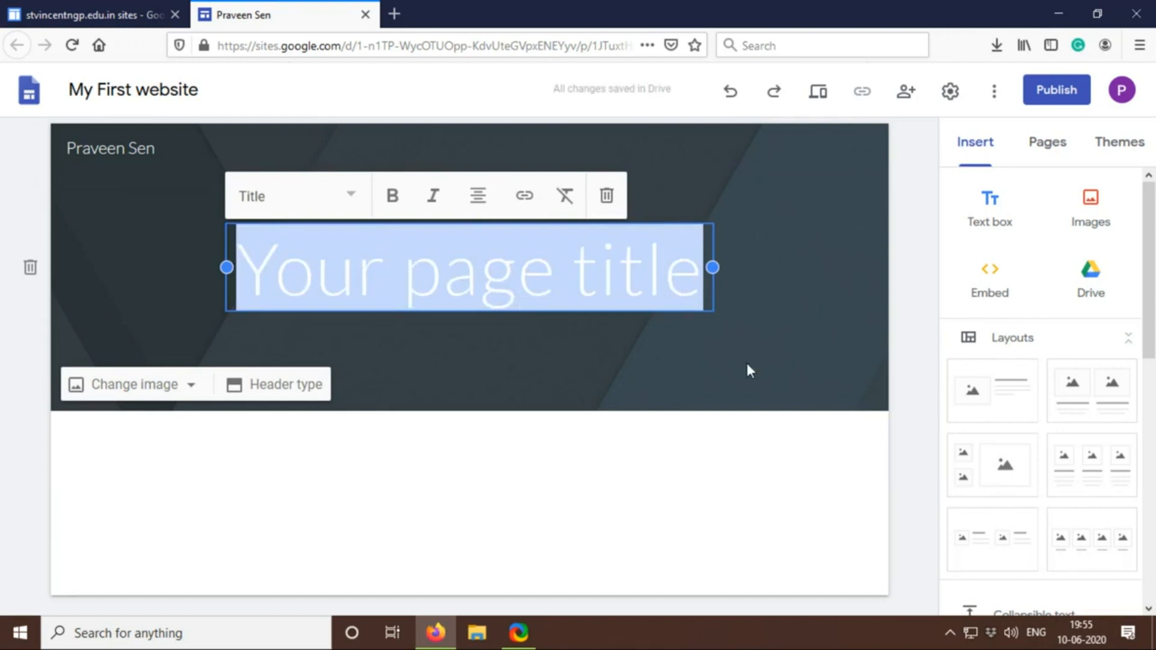
{"action": "type", "text": "PROGRAMMING"}
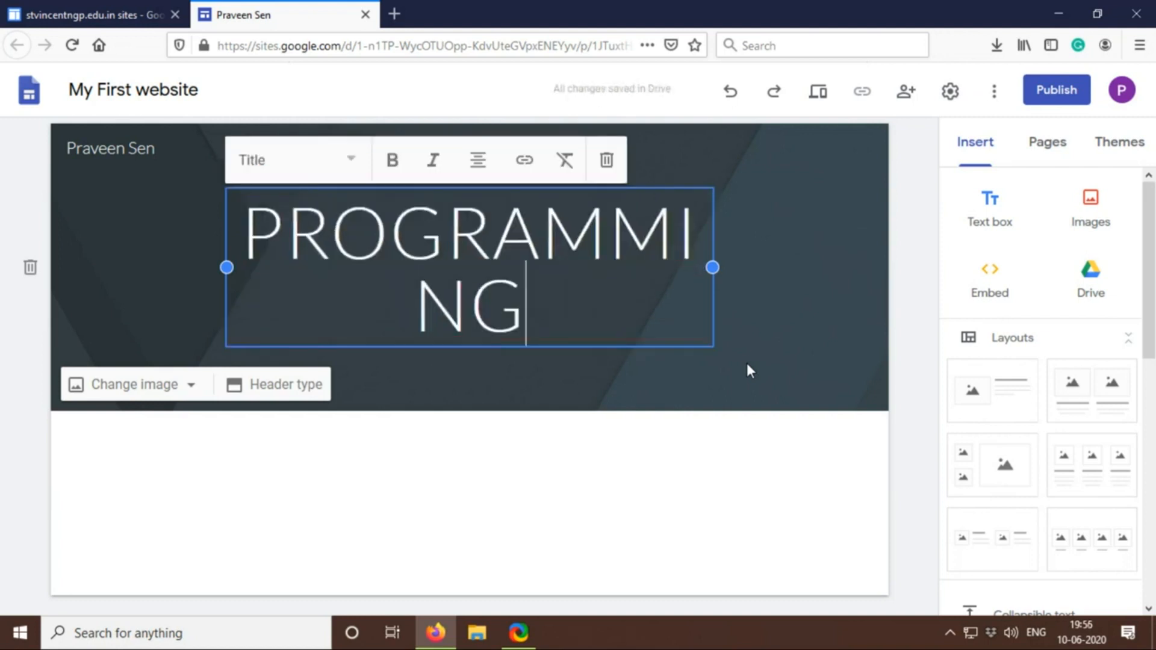
{"action": "type", "text": " SKILL"}
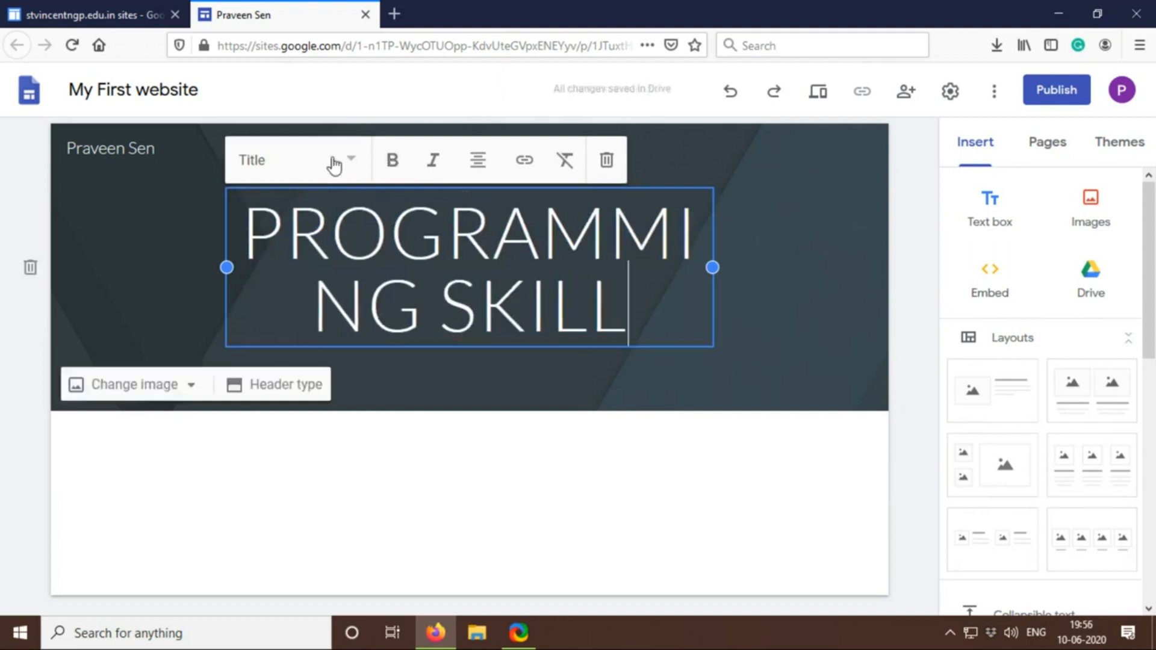
Apply the Title text style to the whole page title
{"action": "left_click", "coordinate": [355, 162]}
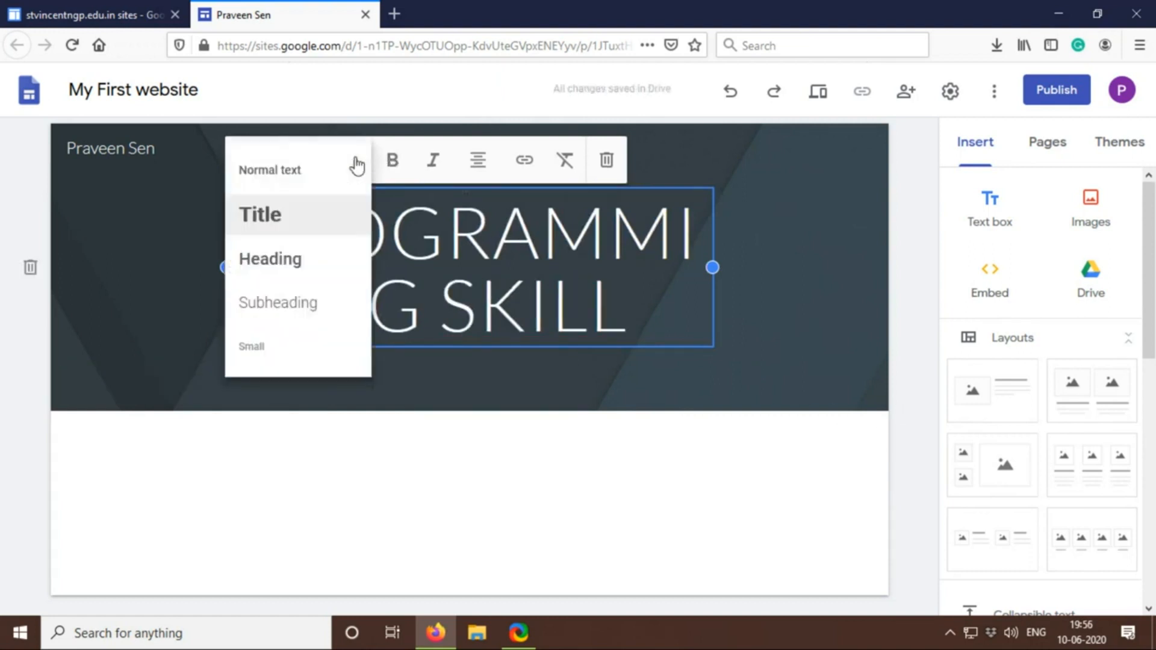
{"action": "left_click", "coordinate": [298, 223]}
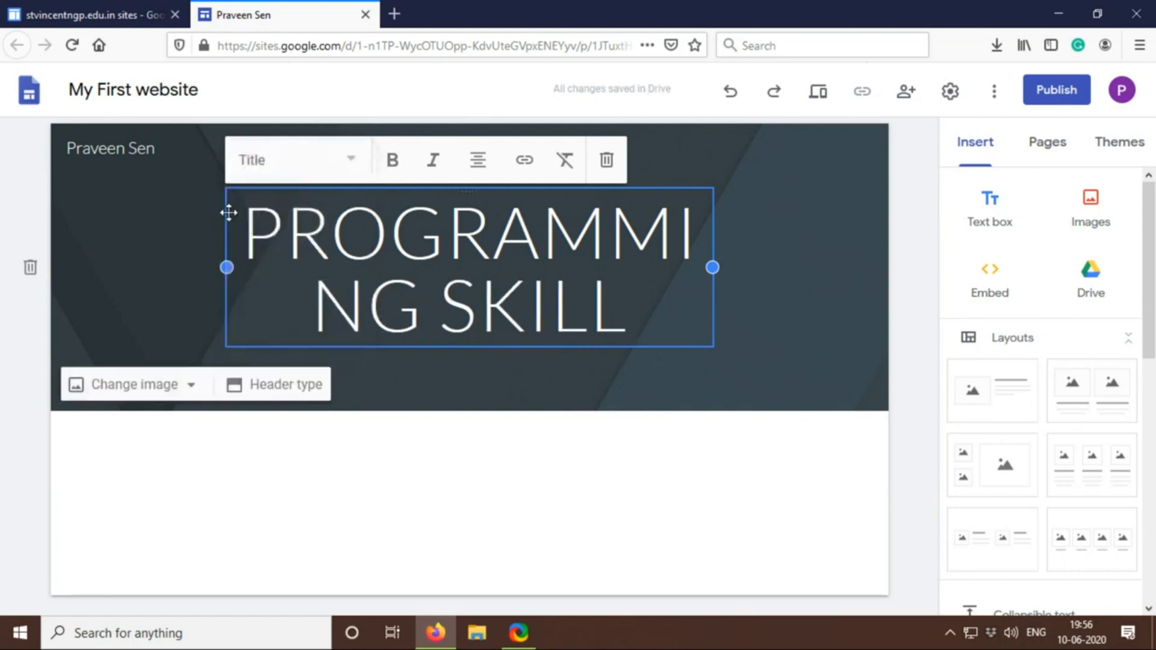
{"action": "left_click_drag", "start_coordinate": [248, 218], "coordinate": [666, 329]}
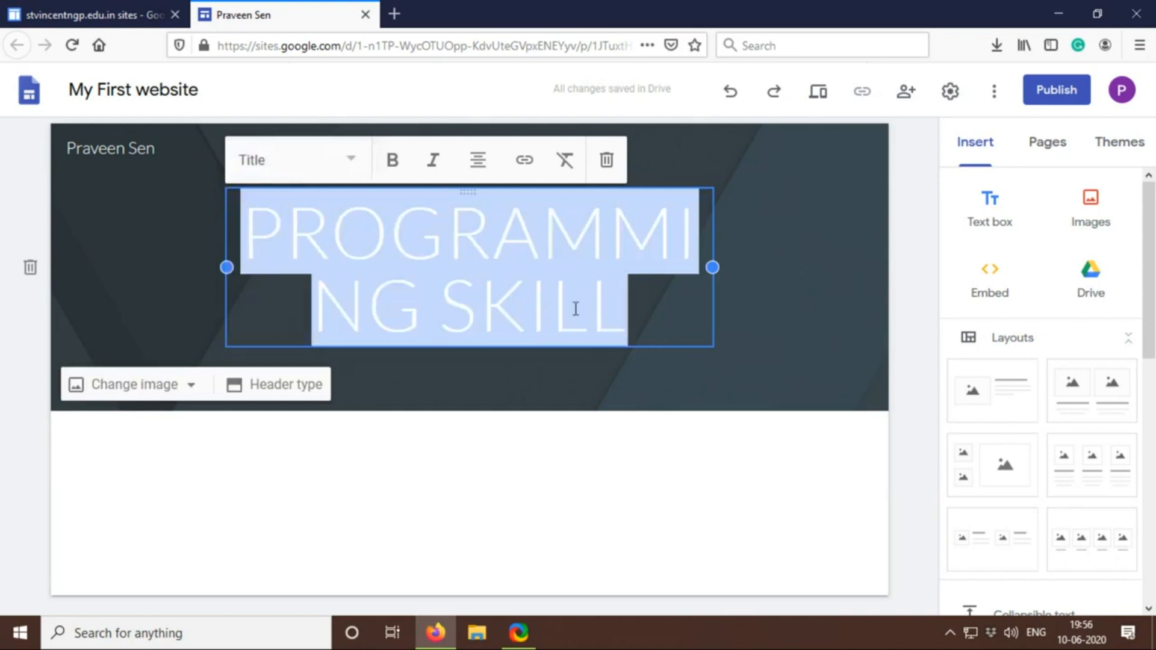
{"action": "left_click", "coordinate": [351, 160]}
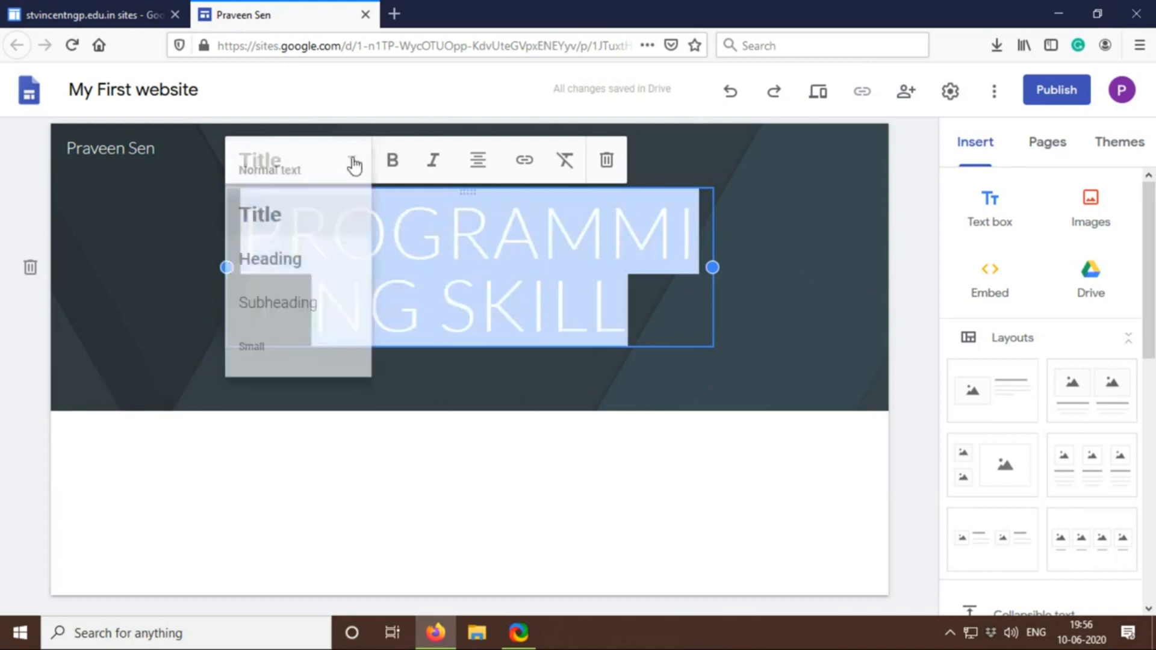
{"action": "left_click", "coordinate": [284, 222]}
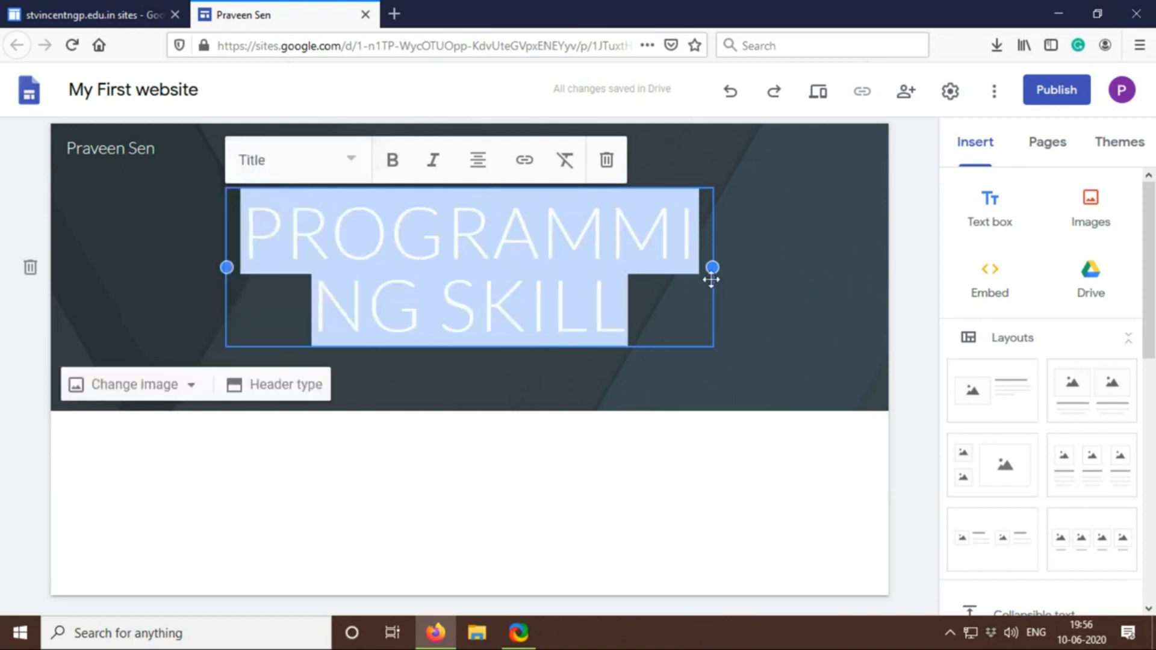
Widen the page title's text box on both sides to nearly the full banner width, so PROGRAMMING fits on one line
{"action": "left_click_drag", "start_coordinate": [713, 267], "coordinate": [897, 280]}
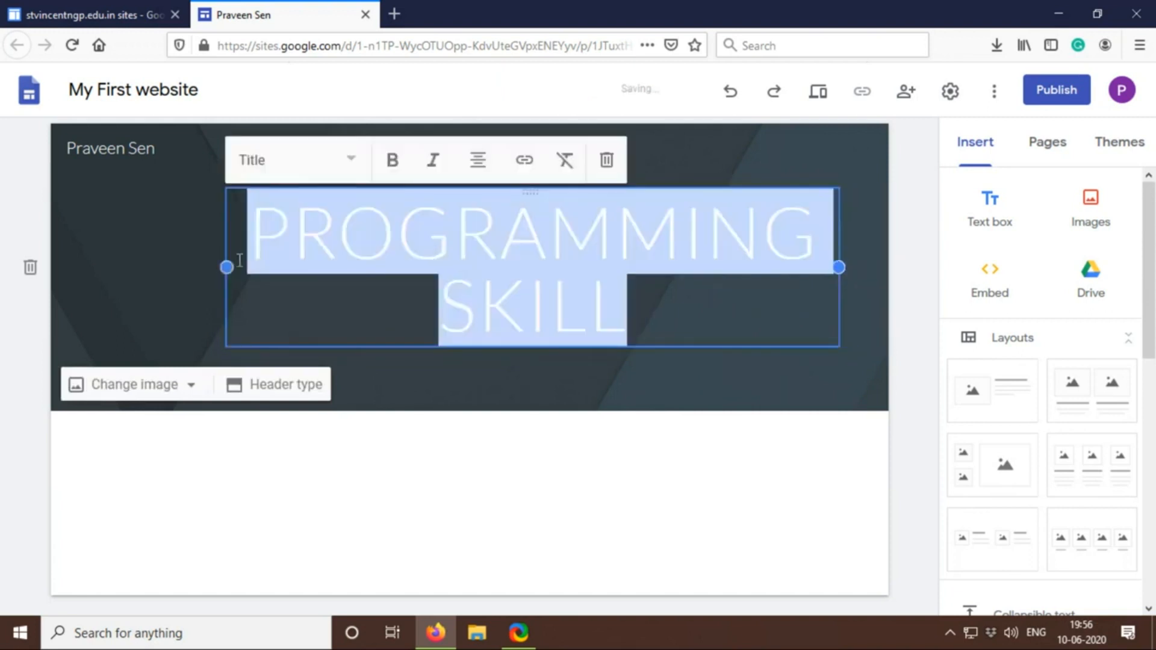
{"action": "left_click_drag", "start_coordinate": [226, 267], "coordinate": [48, 262]}
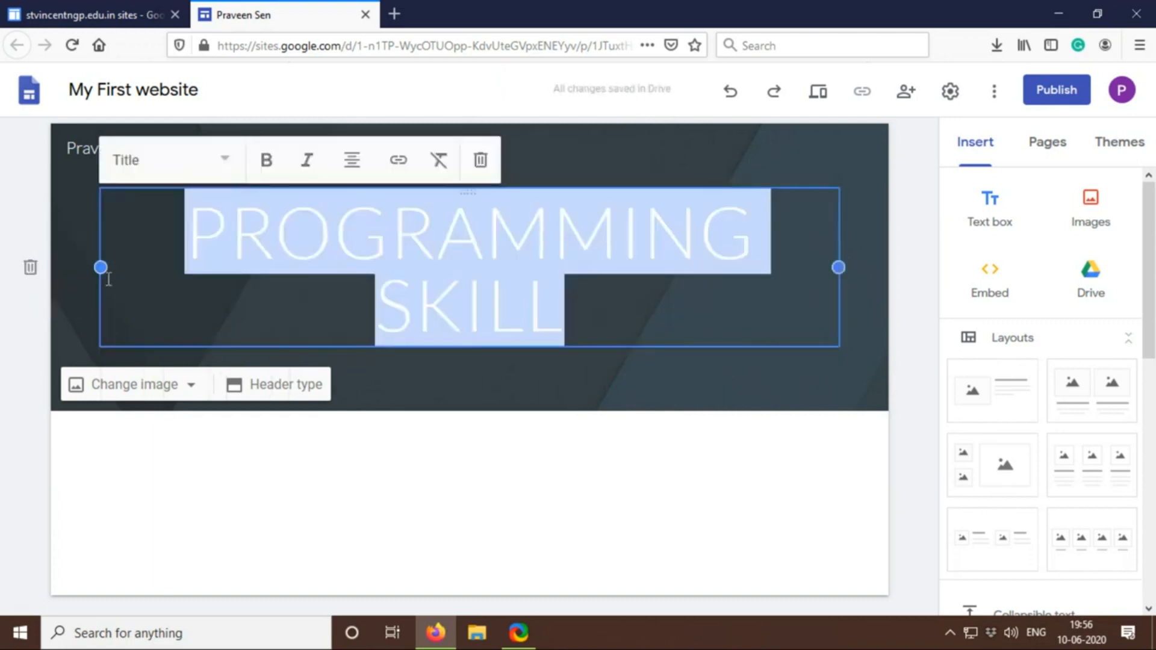
{"action": "left_click", "coordinate": [88, 273]}
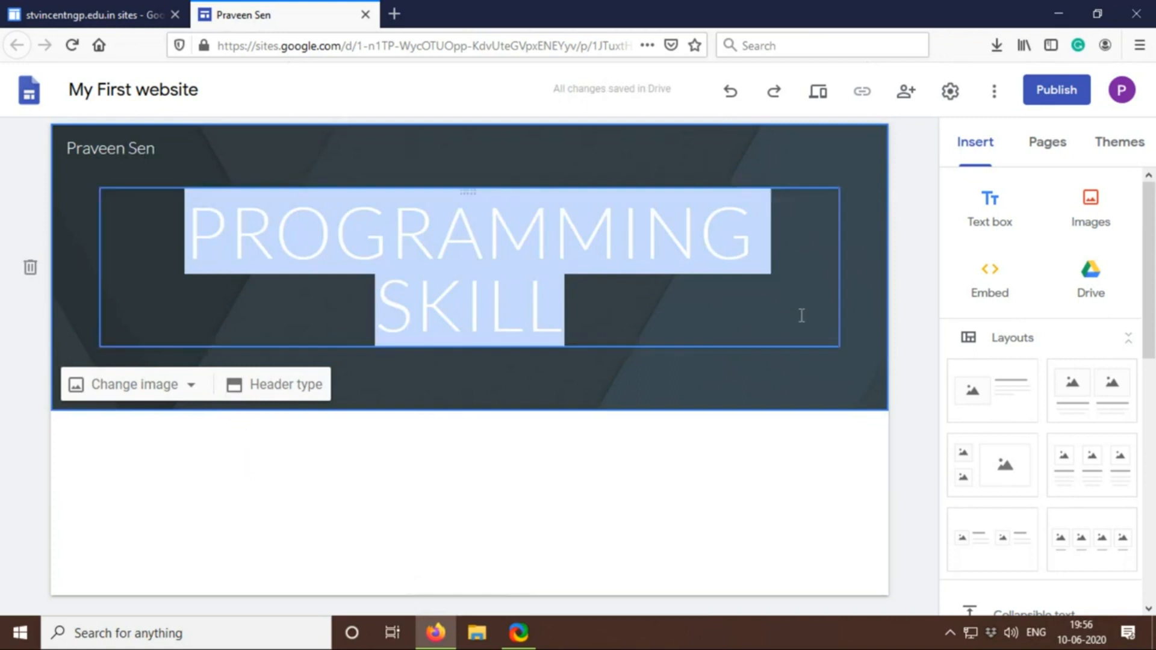
{"action": "left_click", "coordinate": [800, 315]}
{"action": "left_click", "coordinate": [753, 358]}
Make the entire page title text bold
{"action": "left_click_drag", "start_coordinate": [565, 319], "coordinate": [201, 207]}
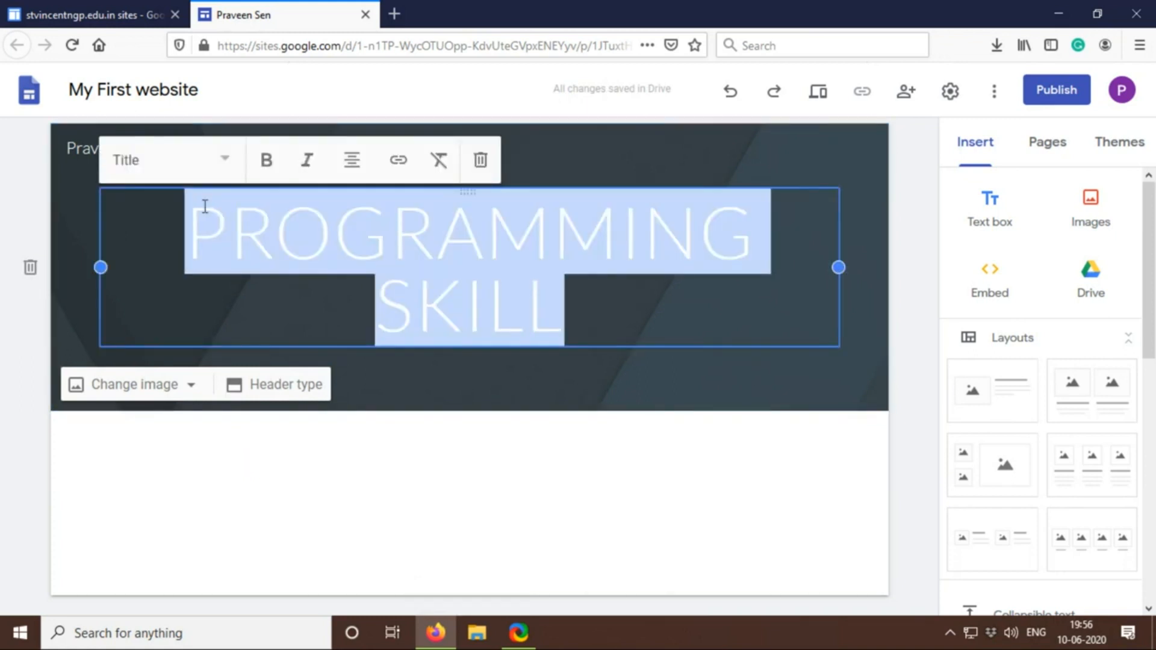
{"action": "left_click", "coordinate": [265, 161]}
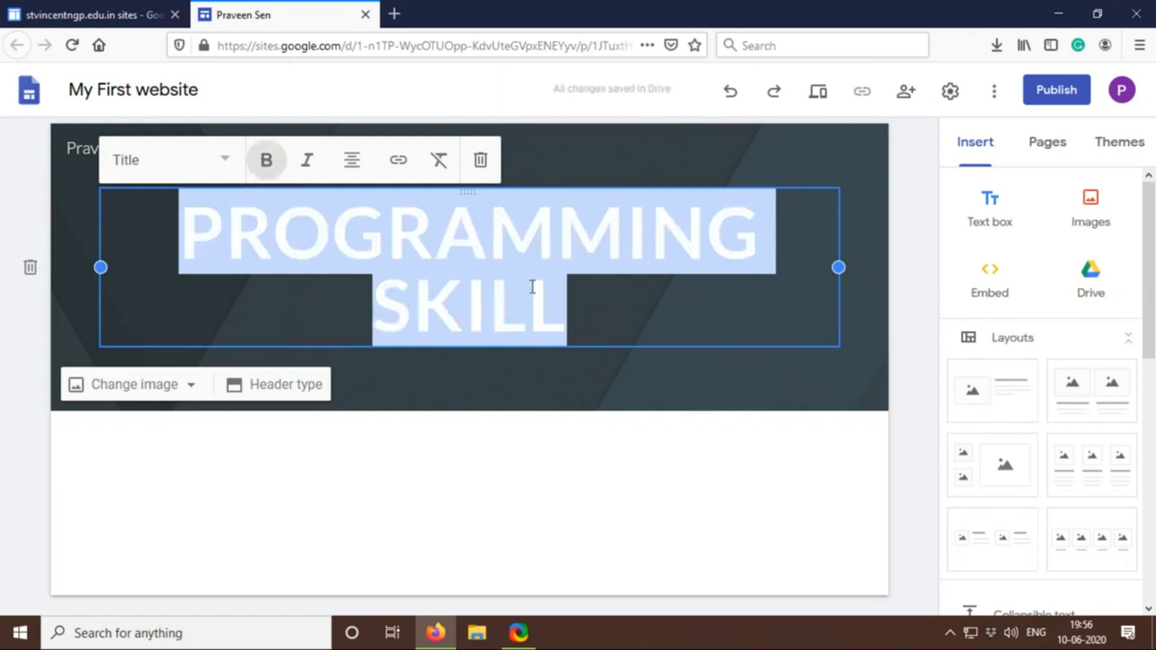
{"action": "left_click", "coordinate": [505, 360]}
{"action": "left_click", "coordinate": [686, 301]}
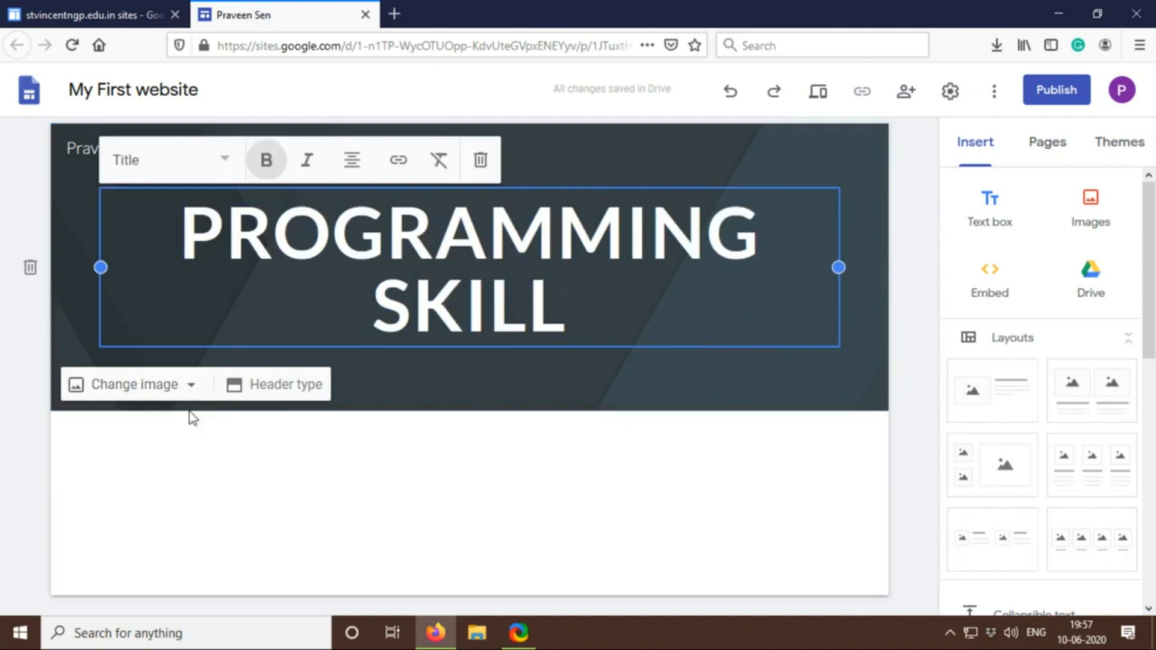
Change the header's background to the gallery photo of a blue notebook with a pen beside a tablet
{"action": "left_click", "coordinate": [193, 391]}
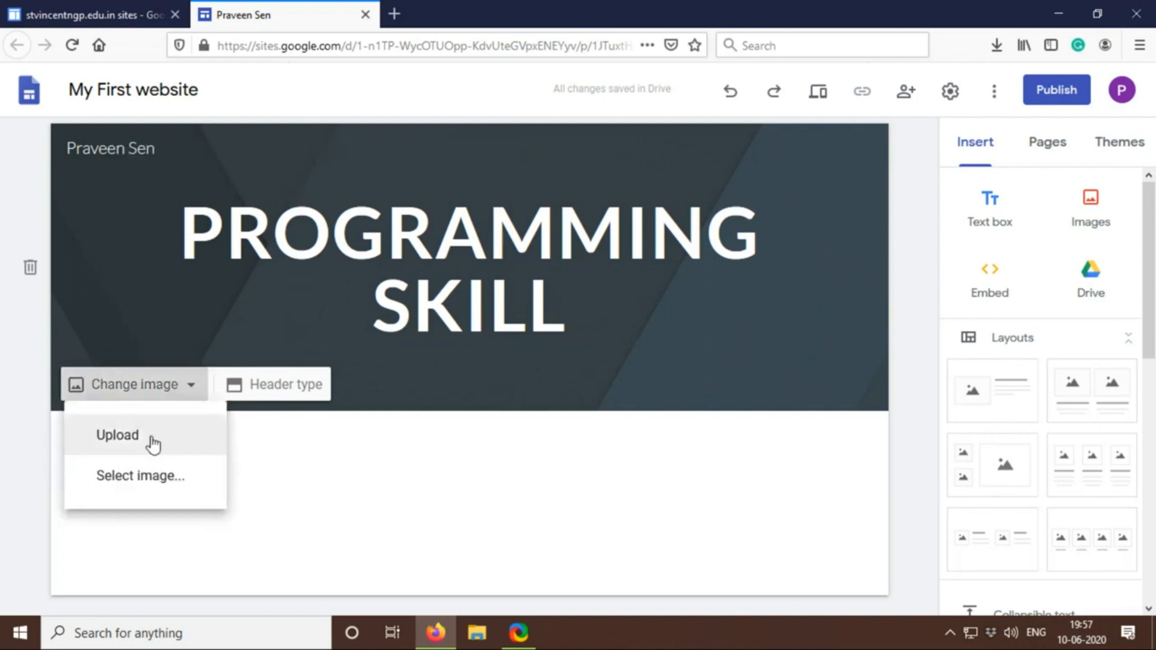
{"action": "left_click", "coordinate": [154, 478]}
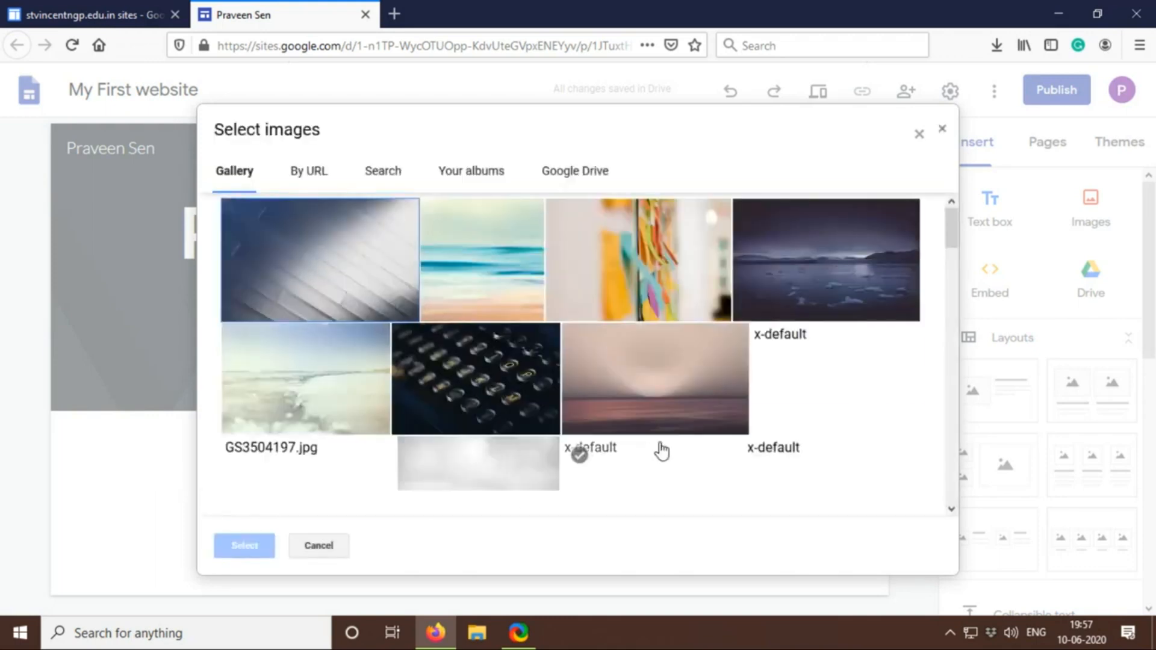
{"action": "scroll", "coordinate": [750, 355], "scroll_direction": "down", "scroll_amount": 2}
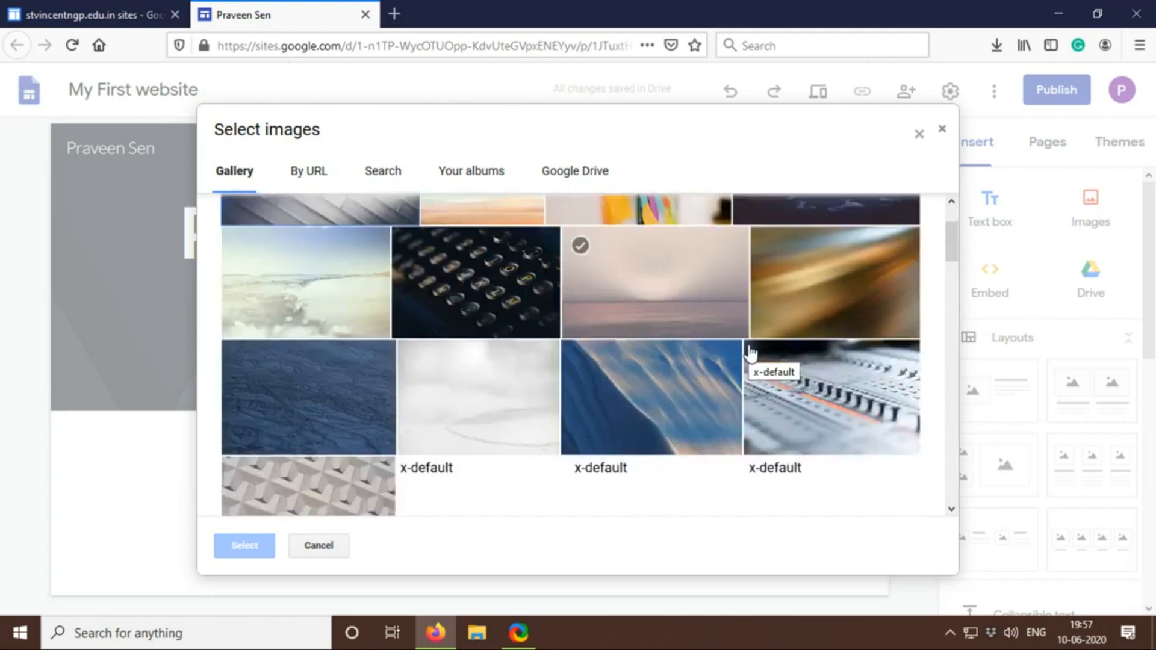
{"action": "scroll", "coordinate": [751, 355], "scroll_direction": "down", "scroll_amount": 2}
{"action": "scroll", "coordinate": [750, 354], "scroll_direction": "down", "scroll_amount": 2}
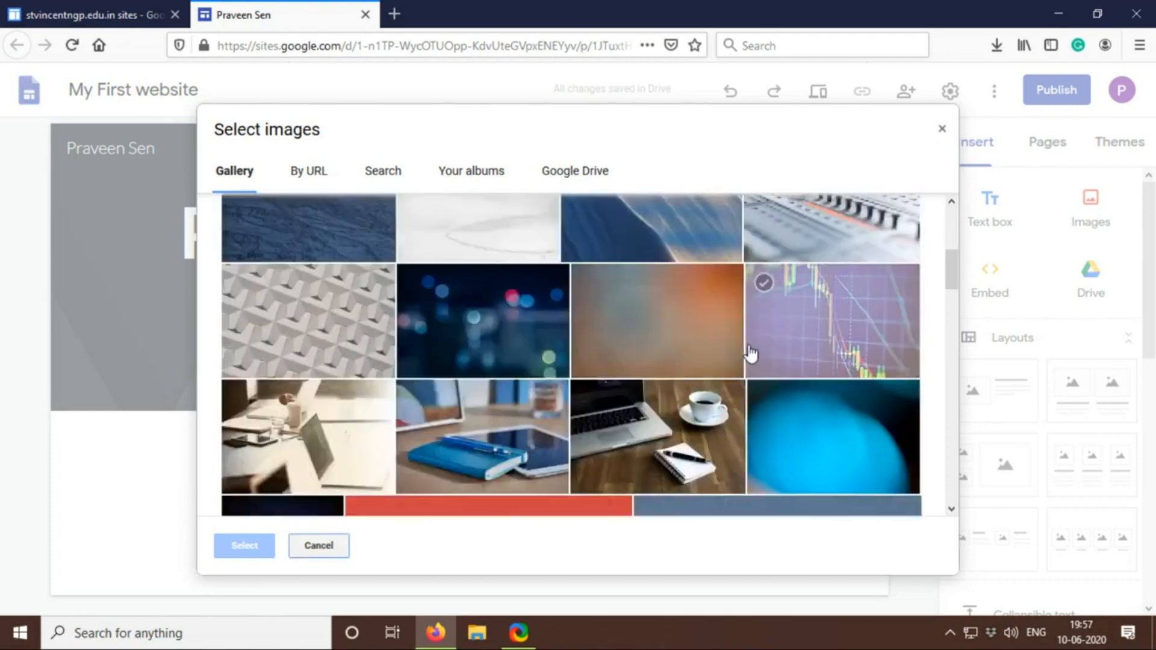
{"action": "scroll", "coordinate": [750, 355], "scroll_direction": "down", "scroll_amount": 2}
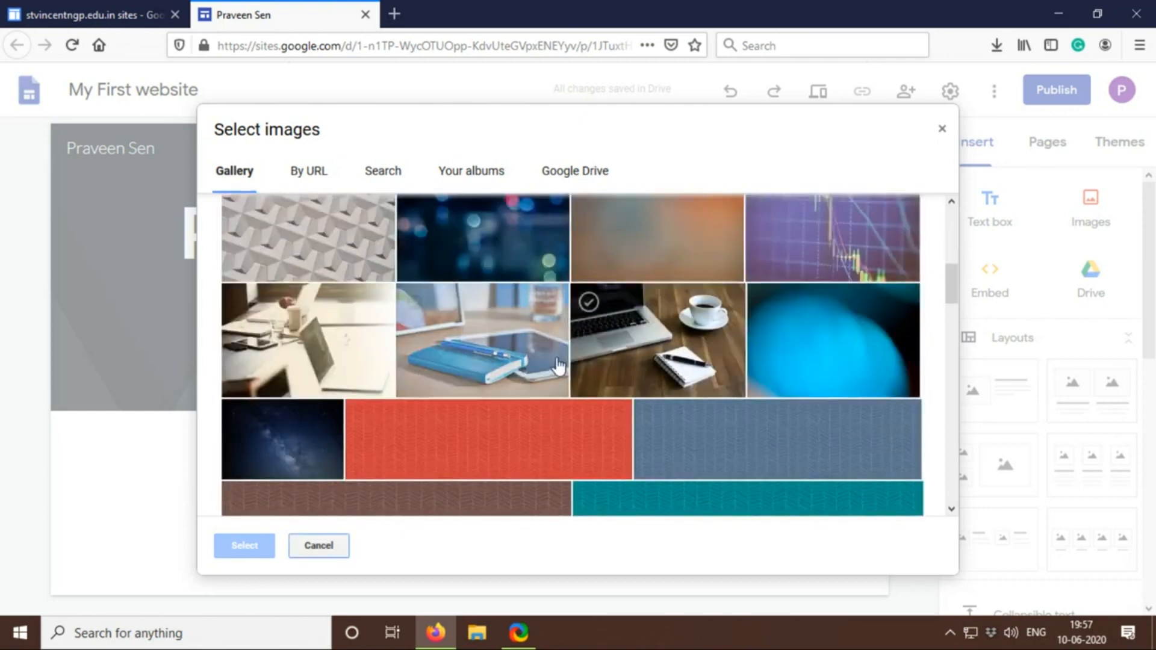
{"action": "left_click", "coordinate": [473, 333]}
{"action": "left_click", "coordinate": [241, 547]}
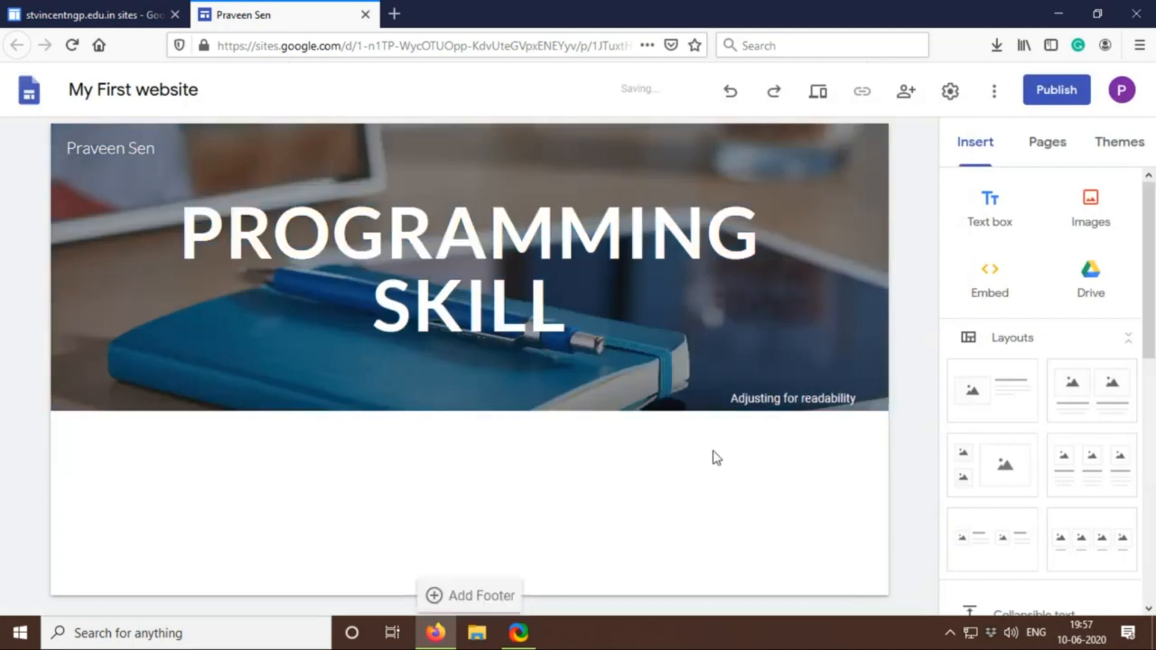
{"action": "mouse_move", "coordinate": [714, 381]}
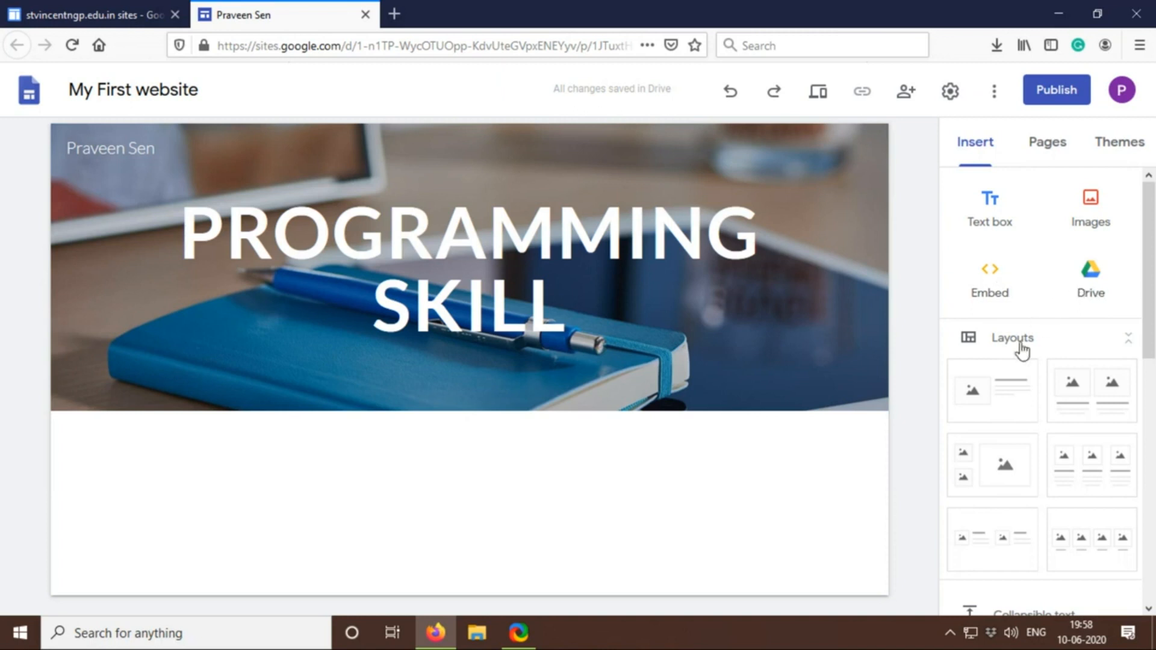
{"action": "scroll", "coordinate": [1018, 370], "scroll_direction": "down", "scroll_amount": 2}
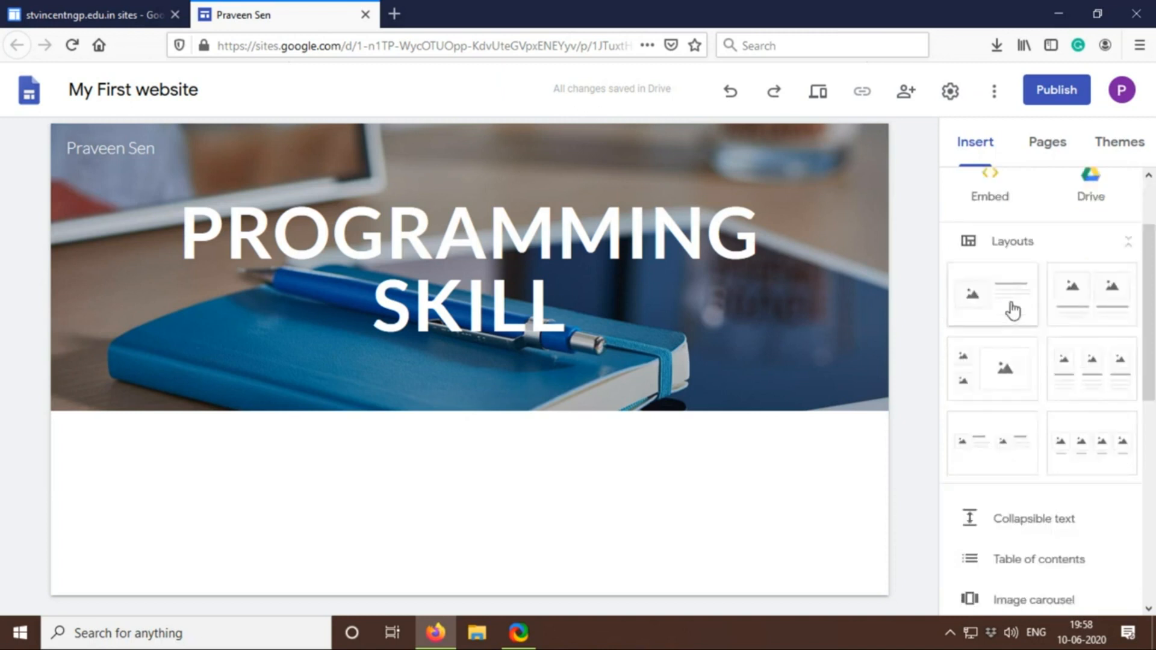
{"action": "scroll", "coordinate": [1013, 310], "scroll_direction": "down", "scroll_amount": 2}
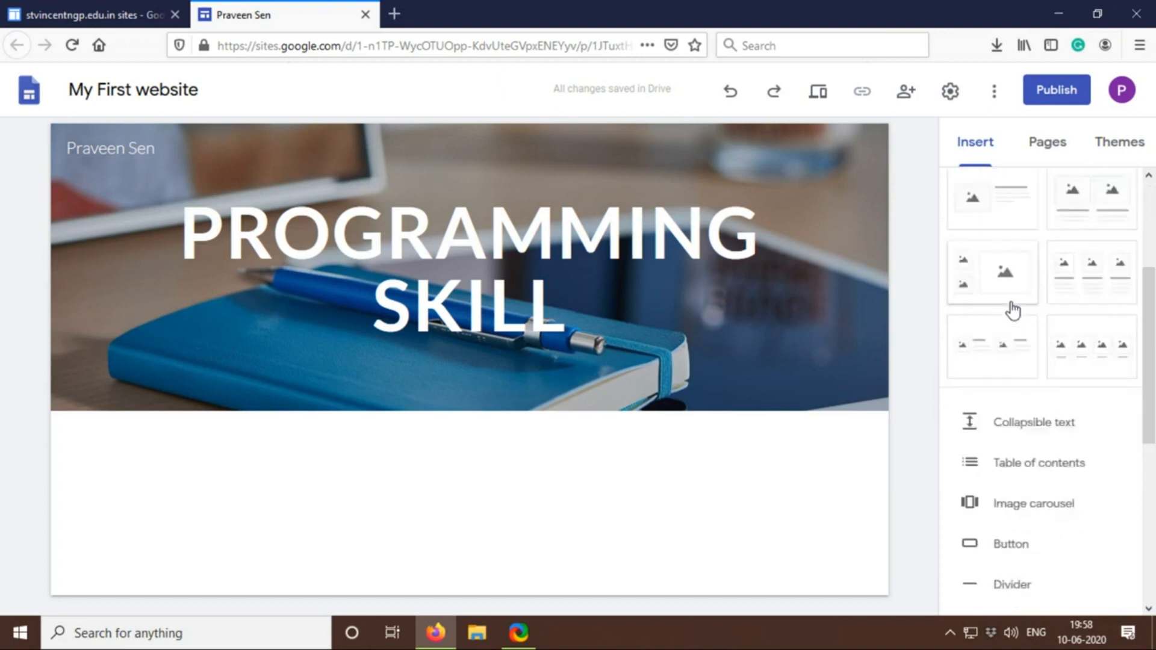
{"action": "scroll", "coordinate": [1011, 308], "scroll_direction": "down", "scroll_amount": 4}
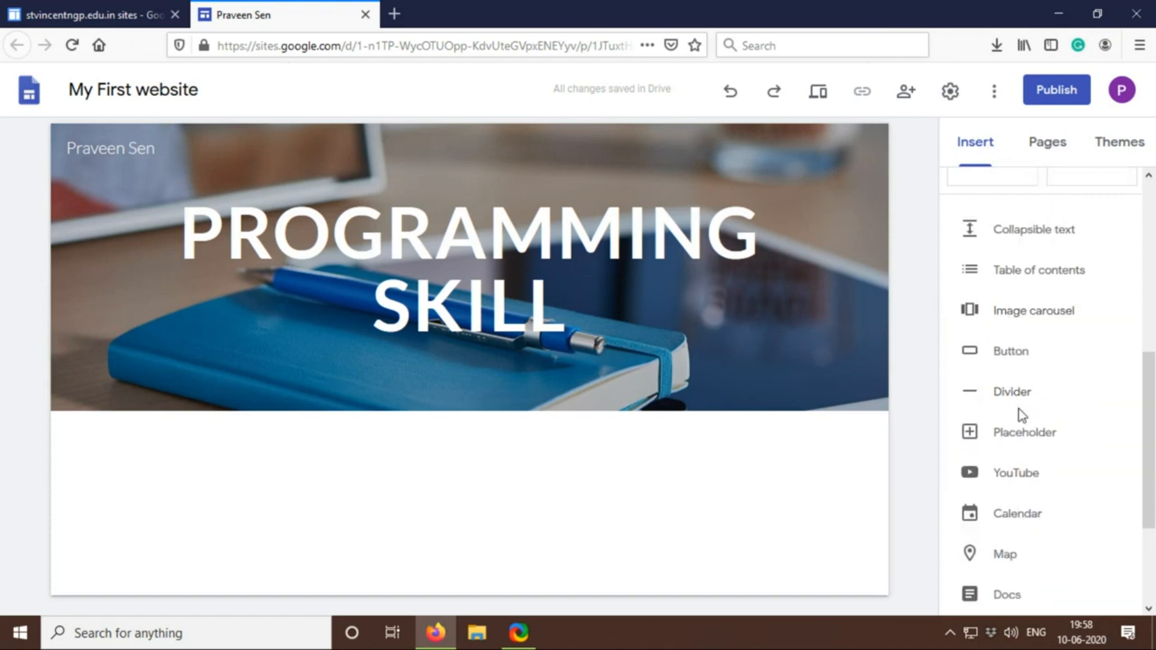
{"action": "scroll", "coordinate": [1020, 415], "scroll_direction": "up", "scroll_amount": 8}
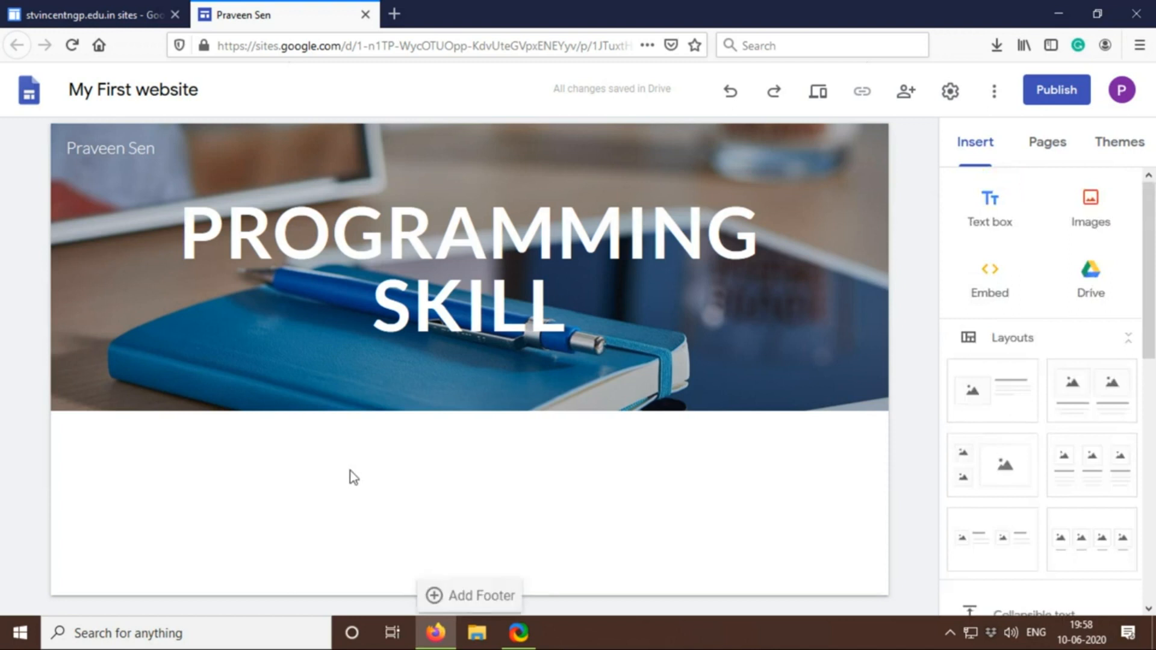
Insert a text box below the header containing DETAILS ABOUT MY COURSES
{"action": "left_click", "coordinate": [993, 206]}
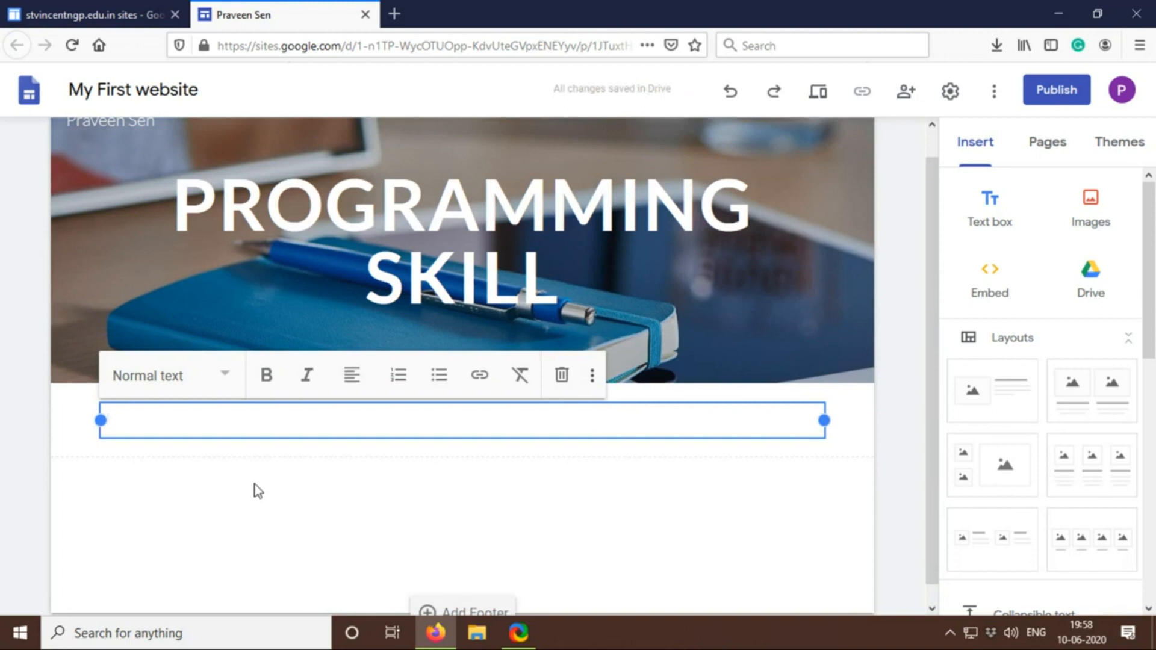
{"action": "type", "text": "DETA"}
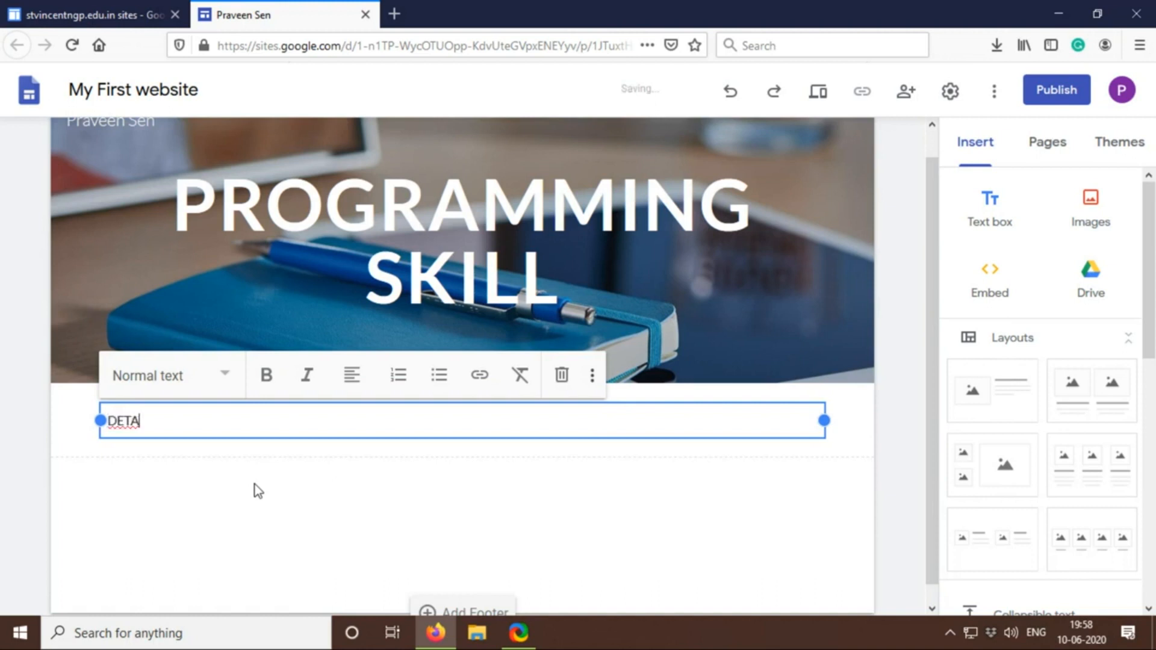
{"action": "type", "text": "ILS ABOUT"}
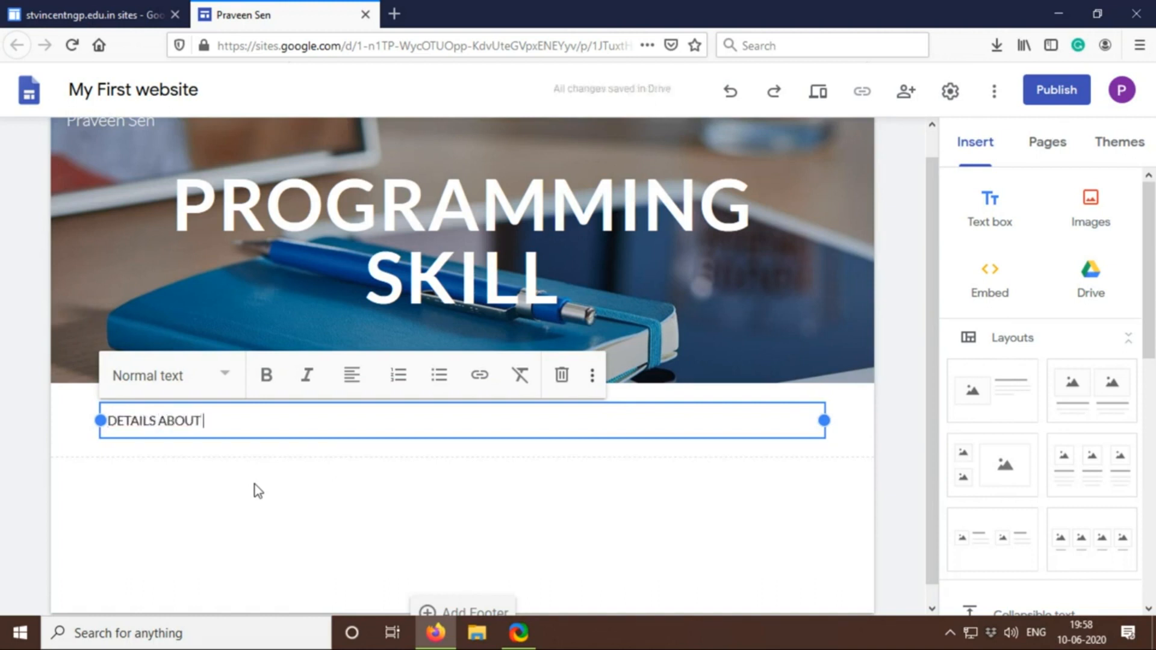
{"action": "type", "text": " MY COURSES"}
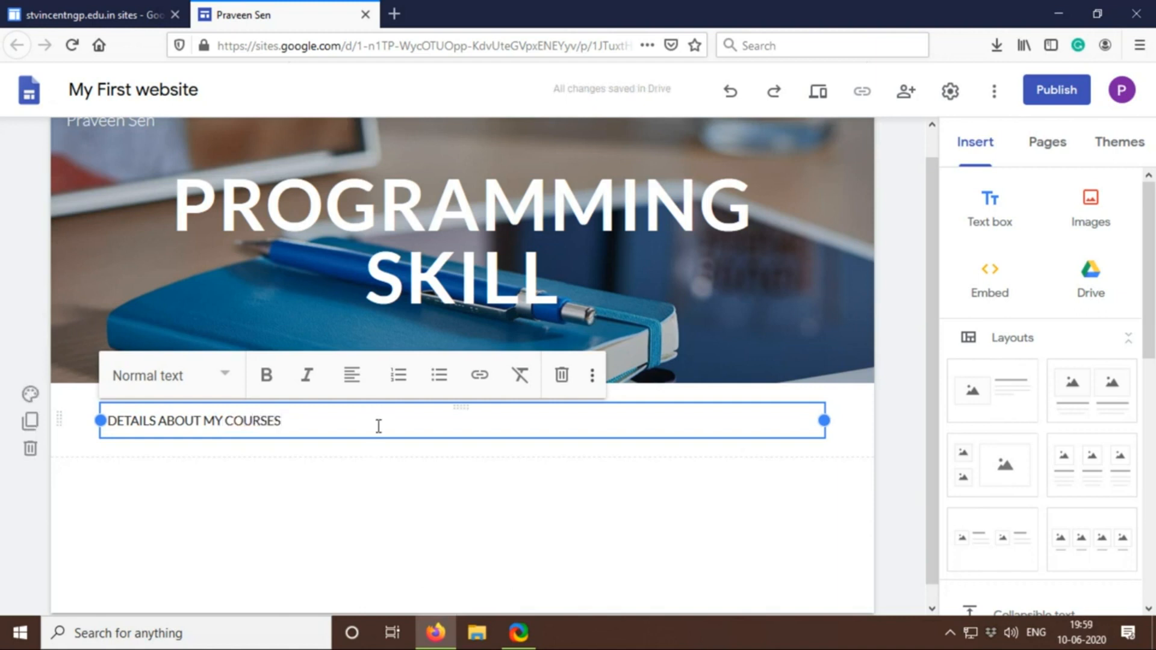
Make the entire DETAILS ABOUT MY COURSES line bold
{"action": "left_click_drag", "start_coordinate": [354, 424], "coordinate": [99, 404]}
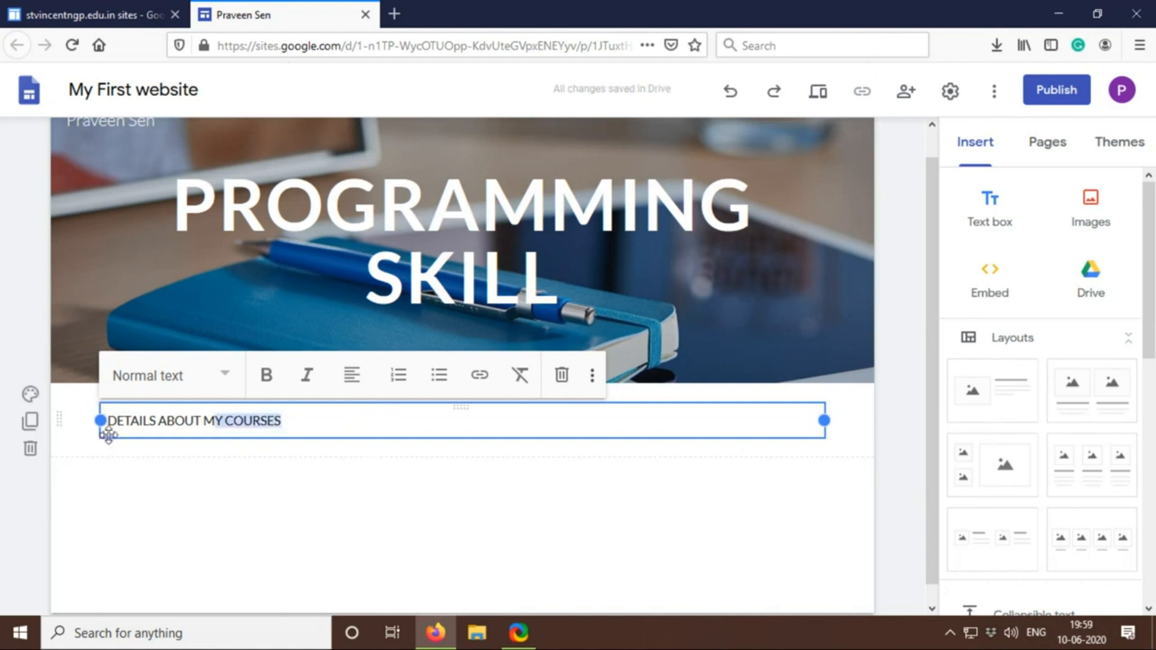
{"action": "left_click", "coordinate": [347, 421]}
{"action": "left_click_drag", "start_coordinate": [312, 421], "coordinate": [96, 421]}
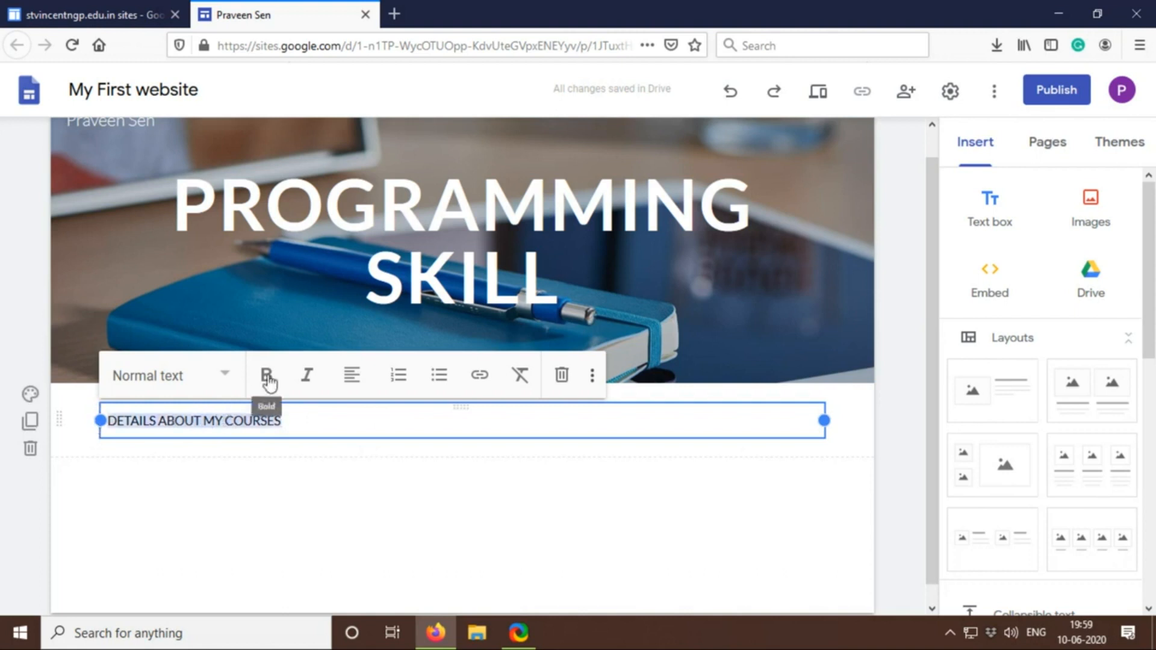
{"action": "left_click", "coordinate": [272, 386]}
{"action": "left_click", "coordinate": [297, 469]}
{"action": "left_click", "coordinate": [330, 407]}
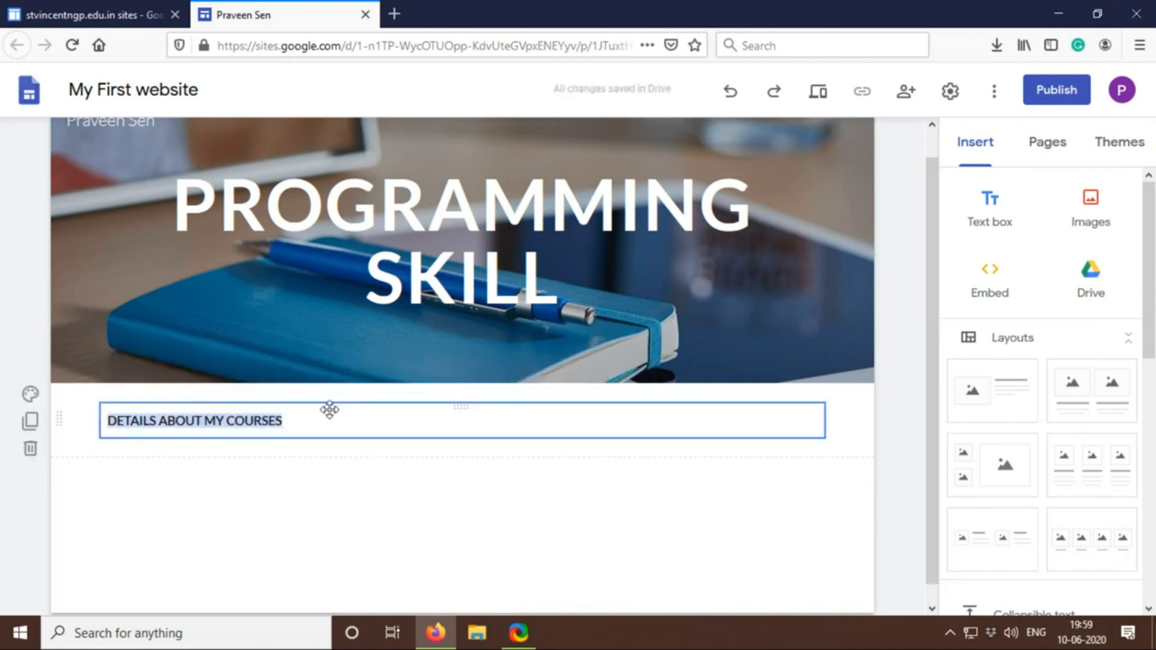
{"action": "left_click", "coordinate": [339, 416]}
{"action": "left_click", "coordinate": [348, 400]}
{"action": "left_click", "coordinate": [341, 437]}
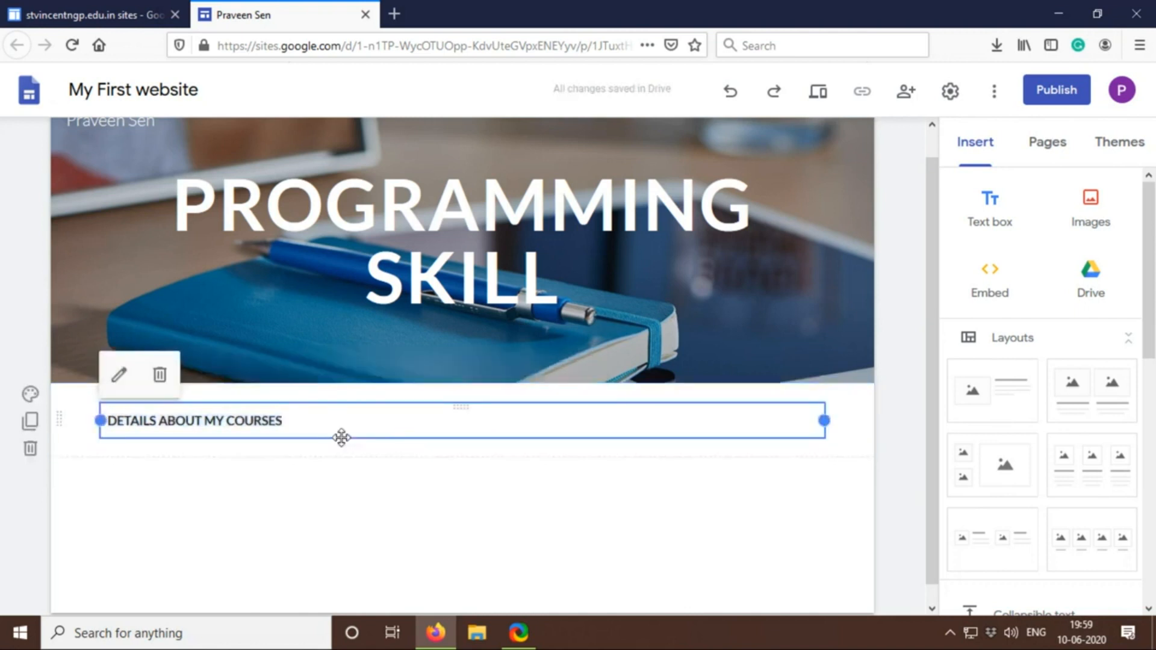
Center the DETAILS ABOUT MY COURSES line and apply the Heading text style to it
{"action": "left_click", "coordinate": [279, 421]}
{"action": "left_click_drag", "start_coordinate": [307, 424], "coordinate": [85, 419]}
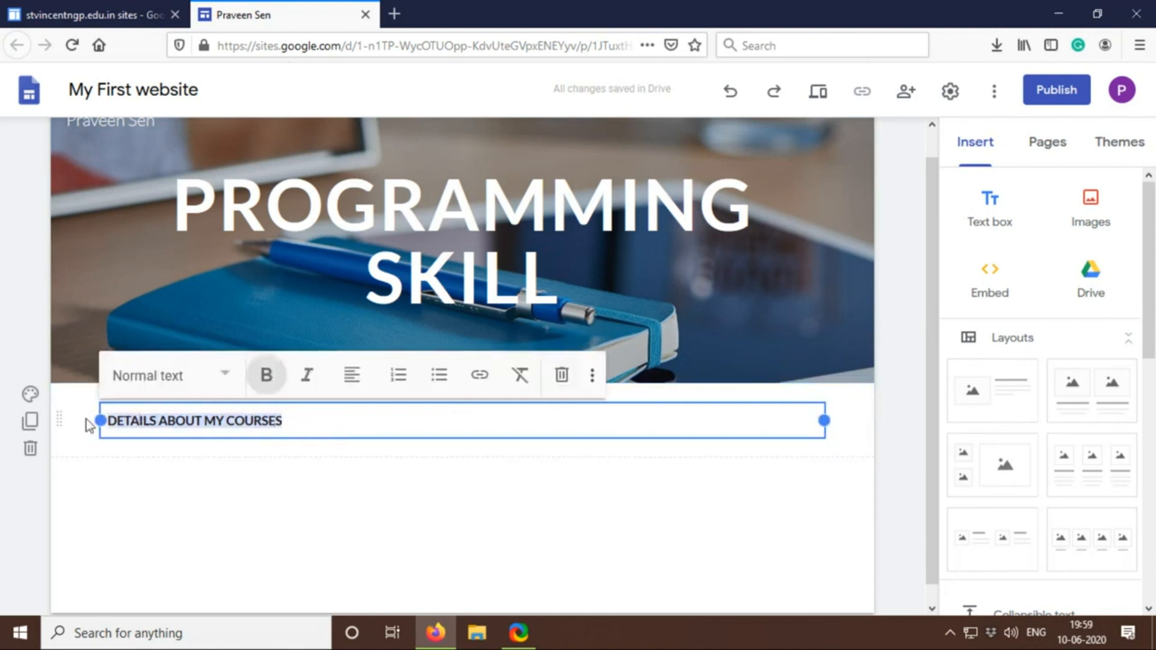
{"action": "left_click", "coordinate": [354, 379]}
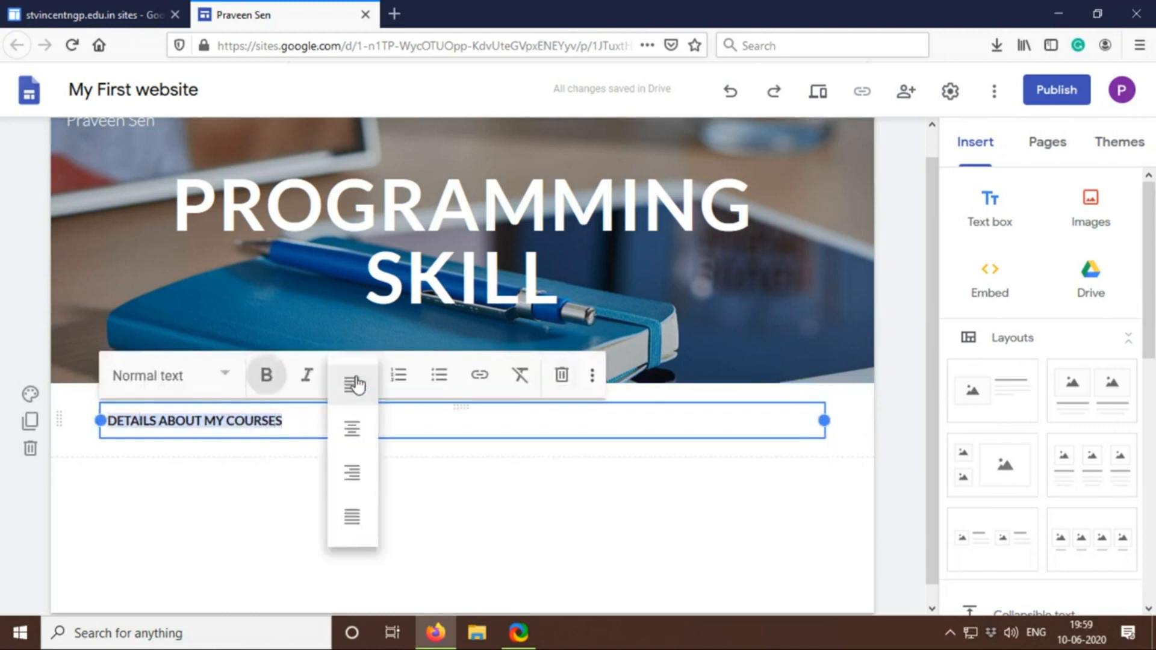
{"action": "left_click", "coordinate": [351, 431]}
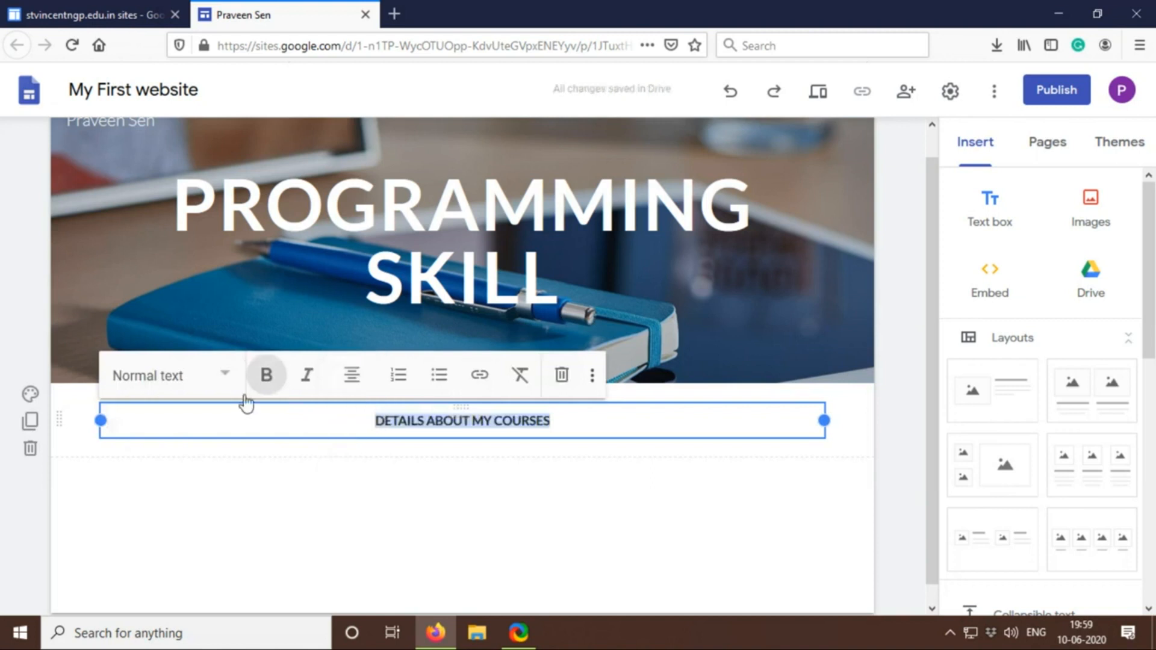
{"action": "left_click", "coordinate": [227, 376]}
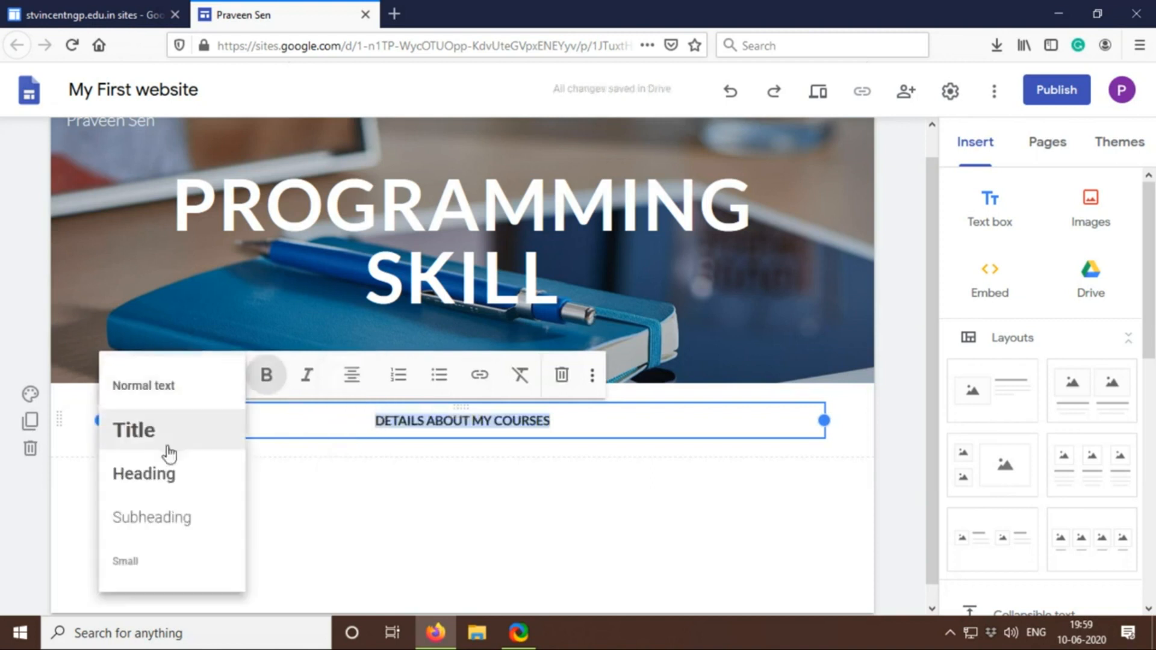
{"action": "left_click", "coordinate": [178, 475]}
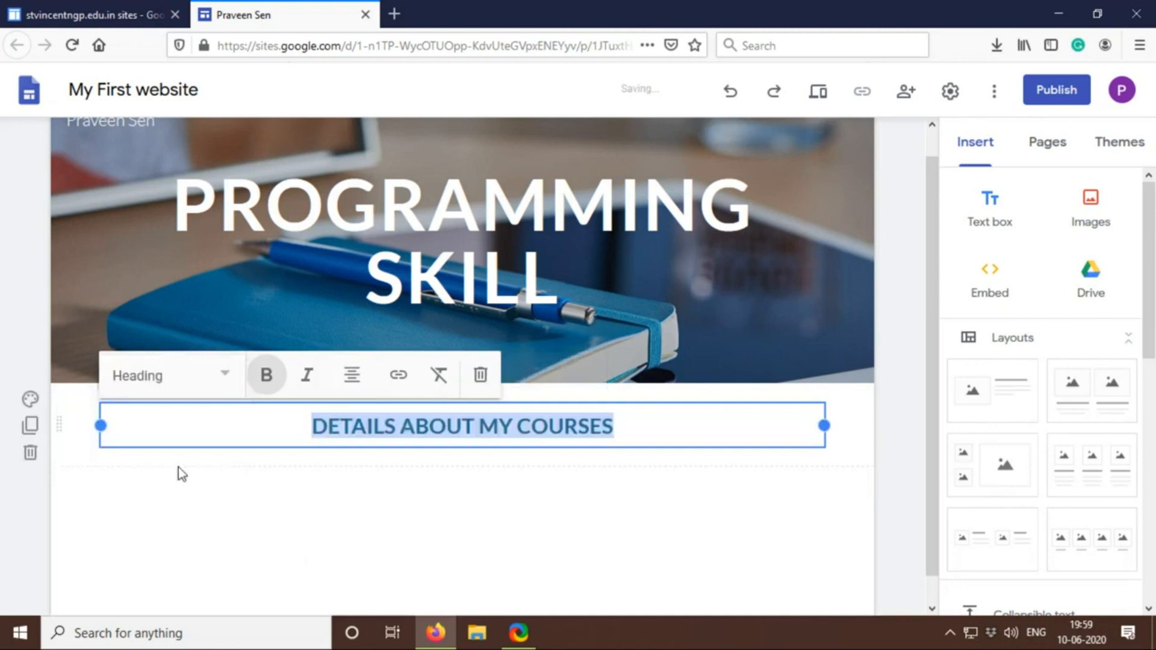
{"action": "left_click", "coordinate": [612, 497]}
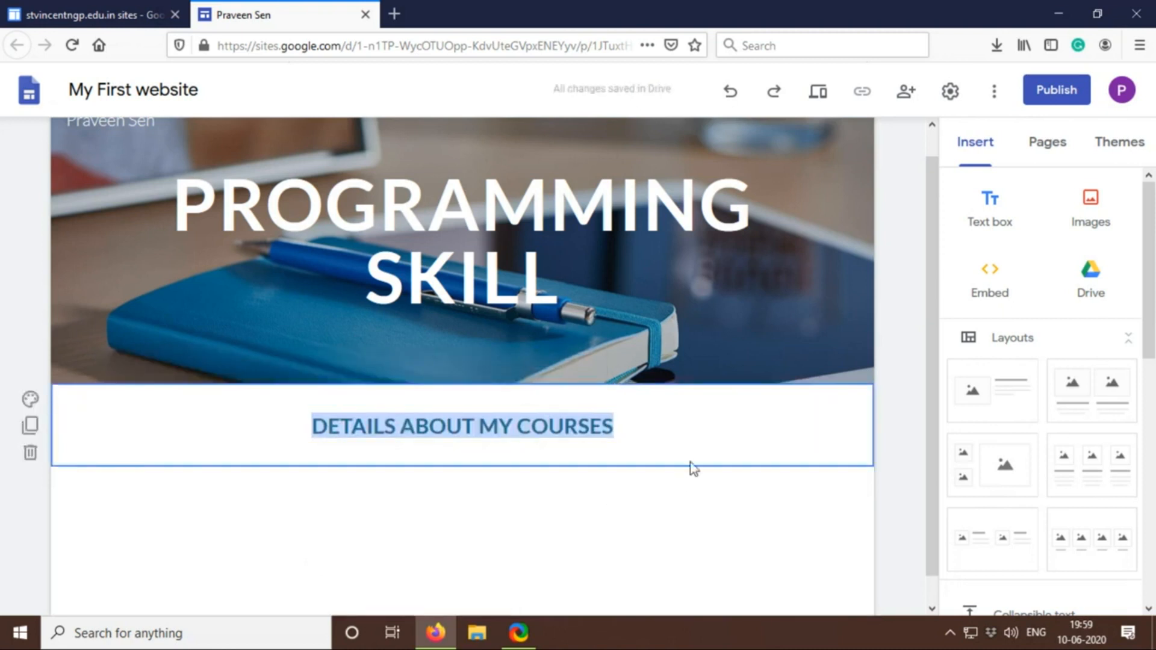
{"action": "left_click", "coordinate": [689, 427]}
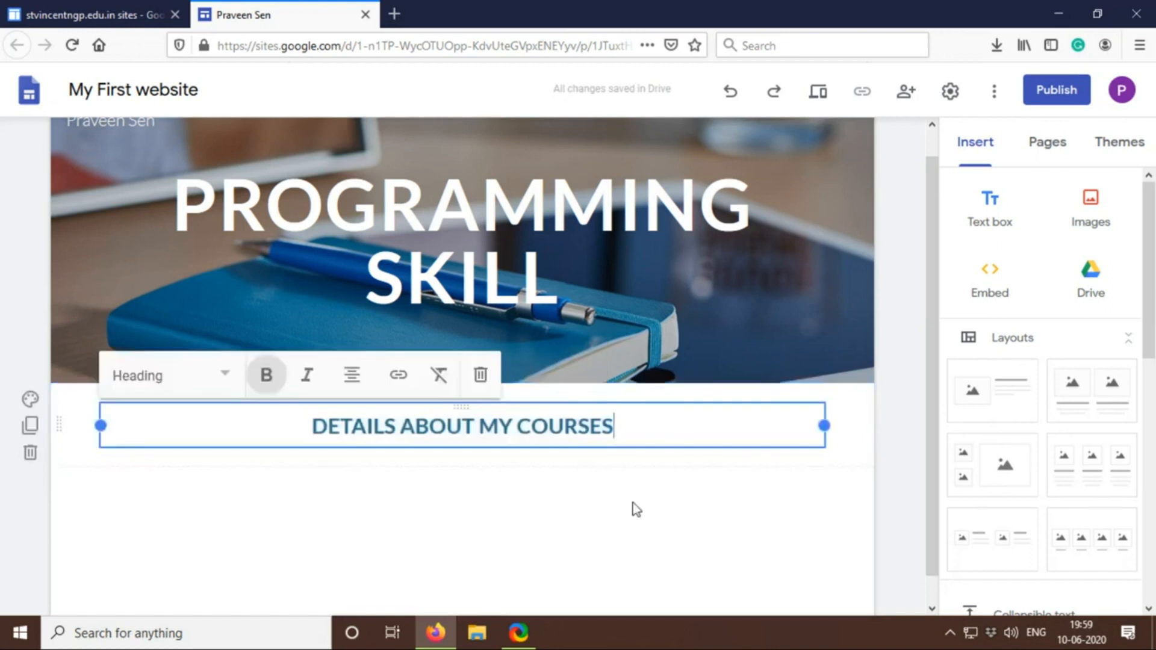
{"action": "left_click", "coordinate": [618, 549]}
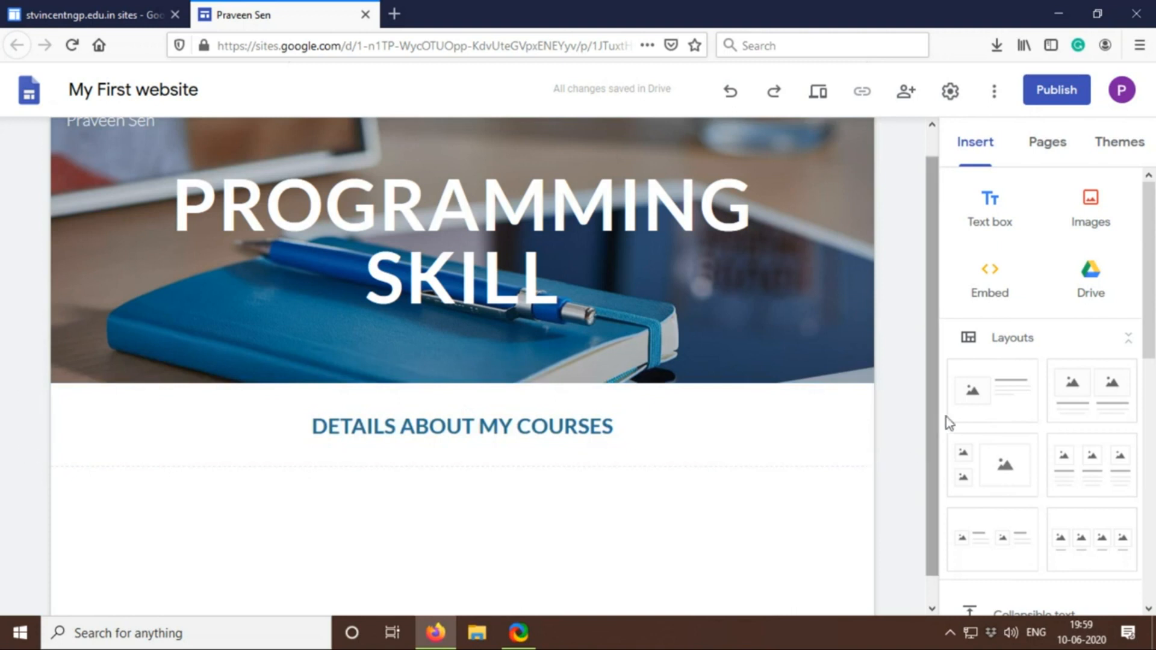
Add the layout with one image beside text and fill its placeholder with YouTube's "C Programming Tutorial 1 - Intro to C", searching for INTRODUCTION TO C LANGUAGE
{"action": "left_click", "coordinate": [1001, 397]}
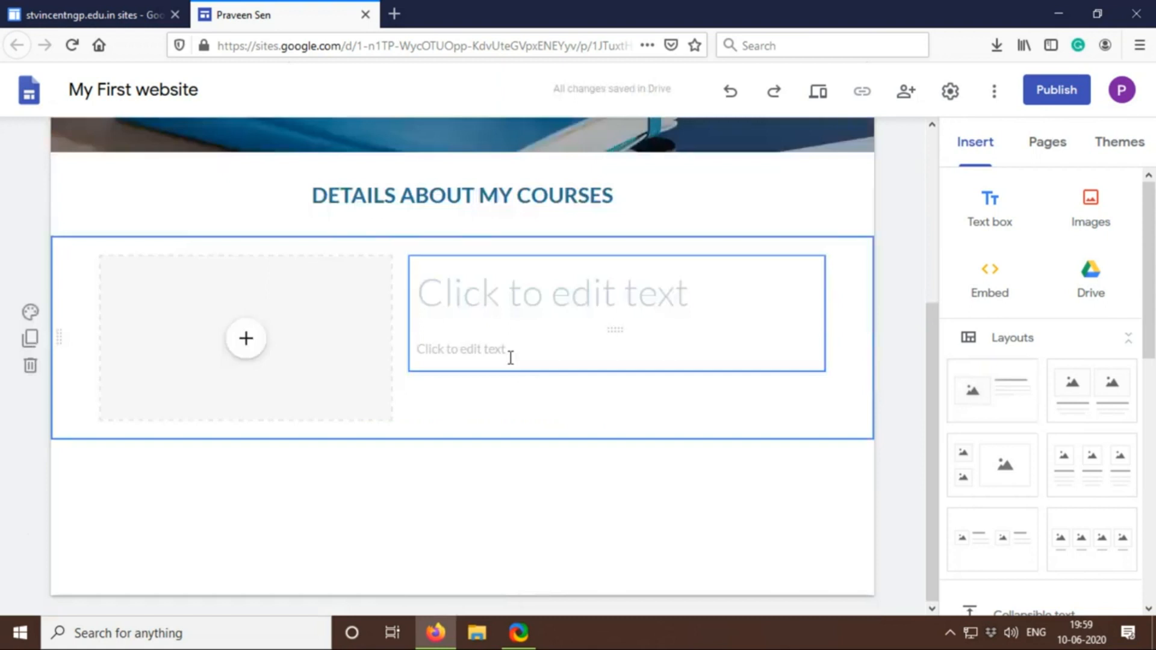
{"action": "left_click", "coordinate": [295, 325]}
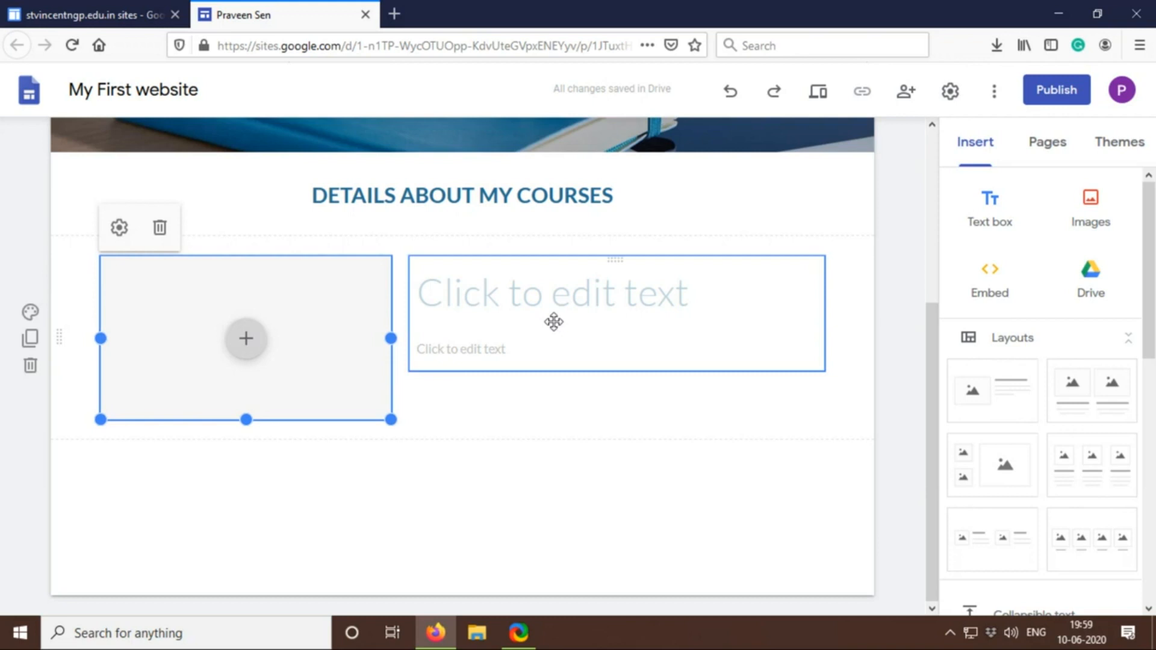
{"action": "left_click", "coordinate": [246, 340]}
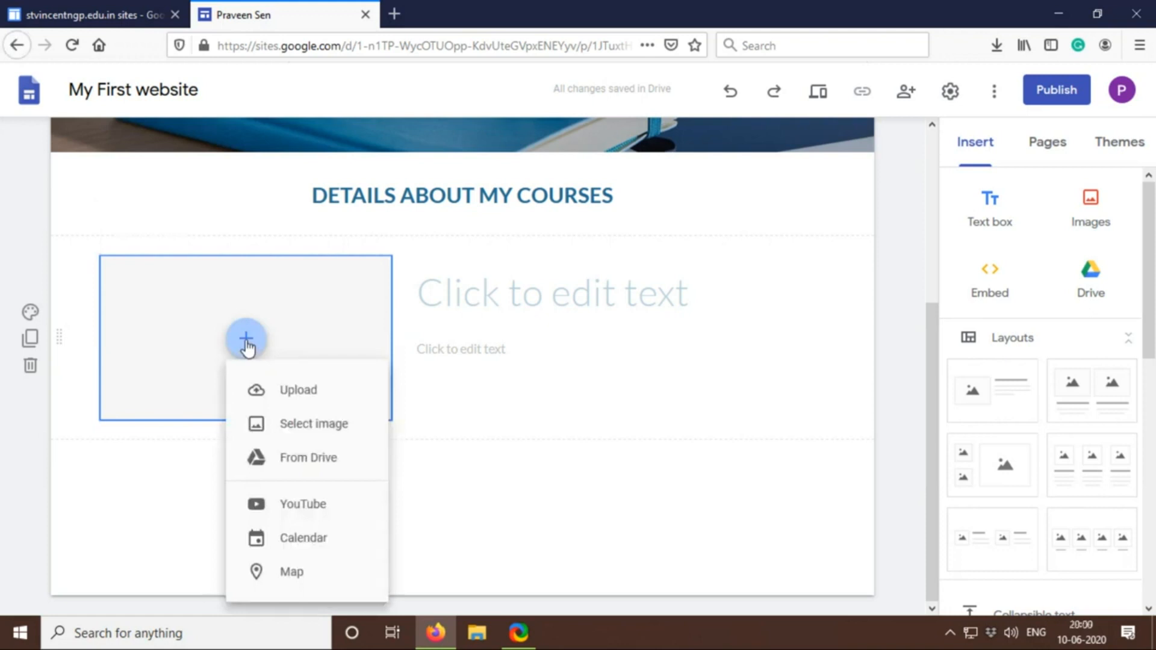
{"action": "left_click", "coordinate": [300, 510]}
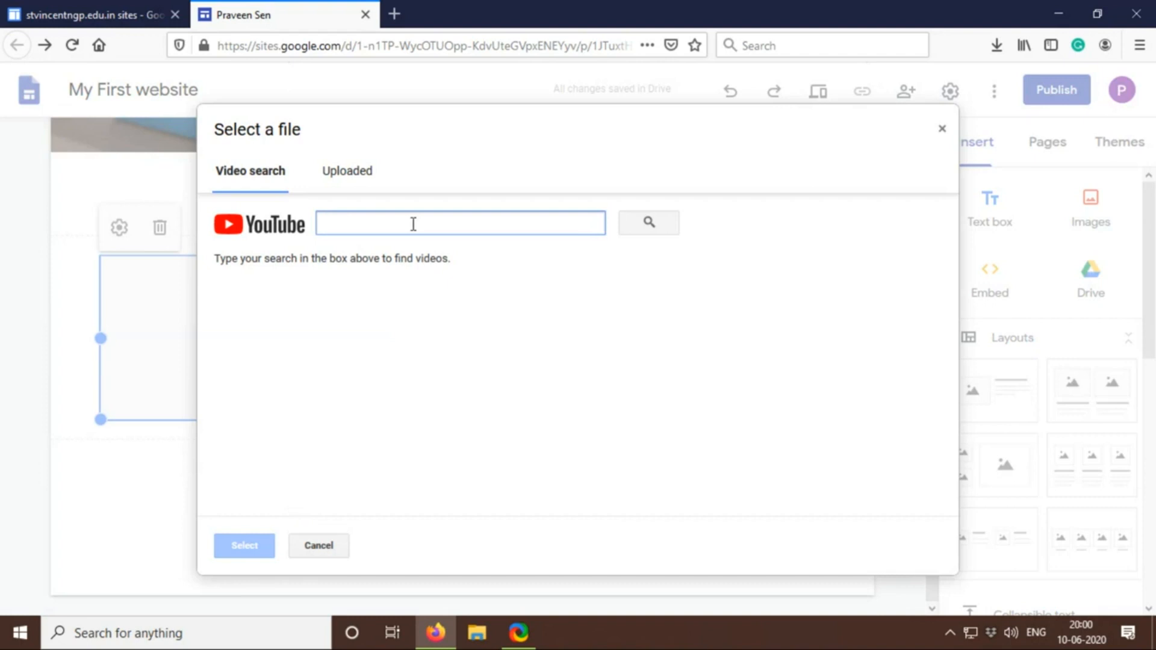
{"action": "type", "text": "IN"}
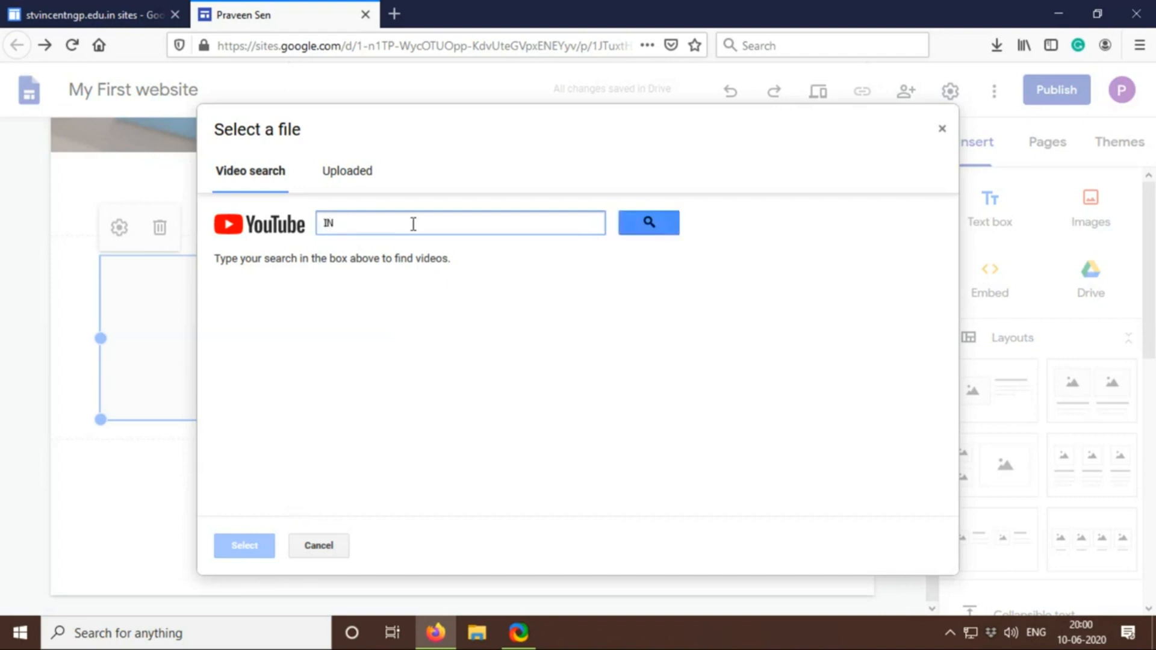
{"action": "type", "text": "TRODUCTION TO C LANGUAGE"}
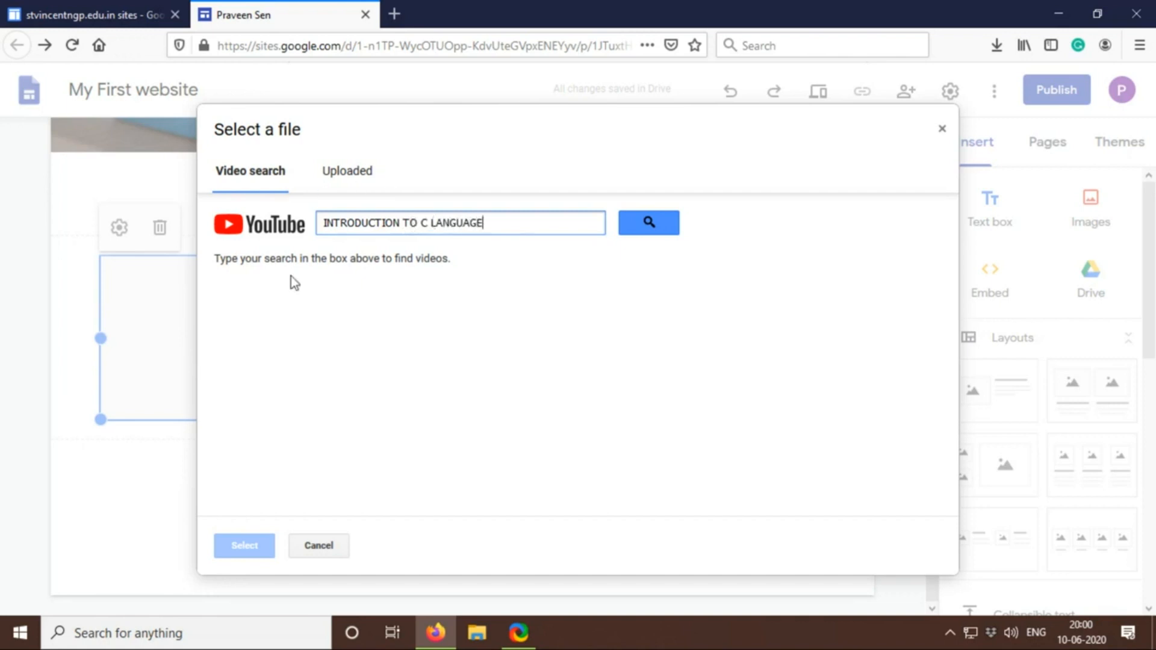
{"action": "left_click", "coordinate": [649, 222]}
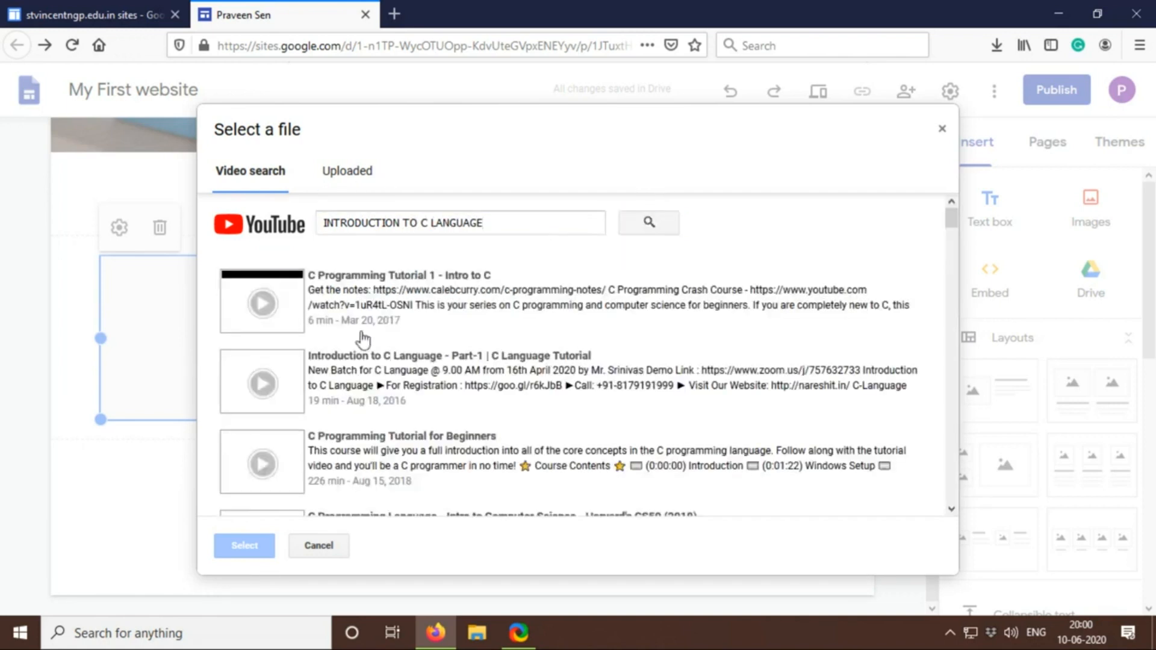
{"action": "left_click", "coordinate": [367, 288]}
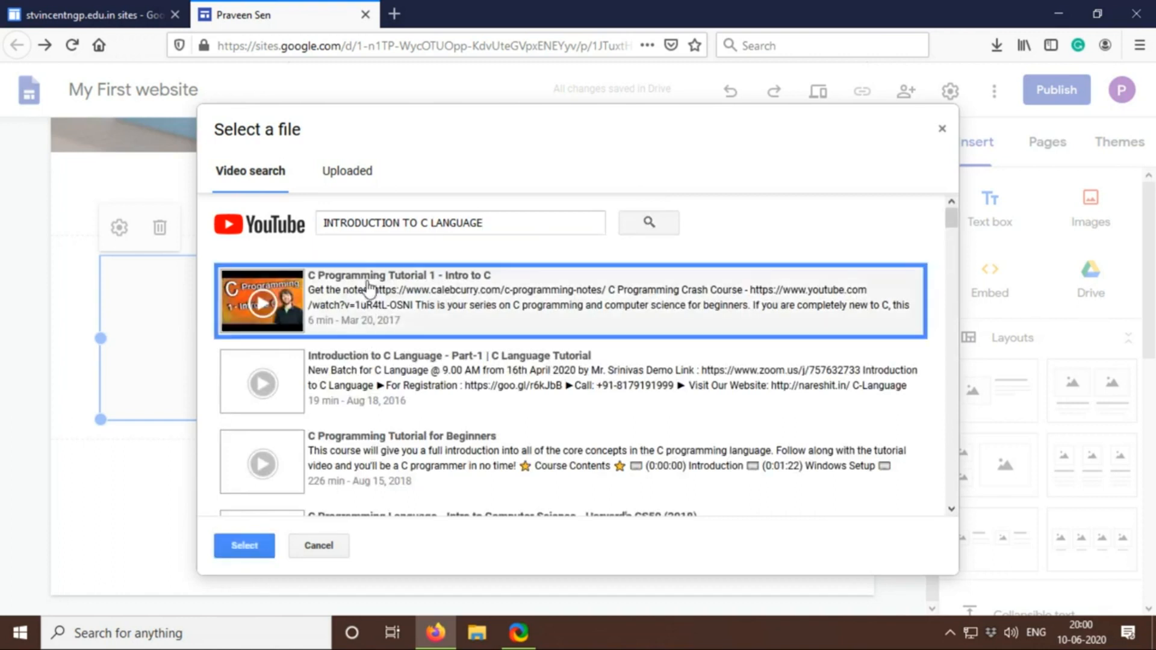
{"action": "left_click", "coordinate": [246, 545]}
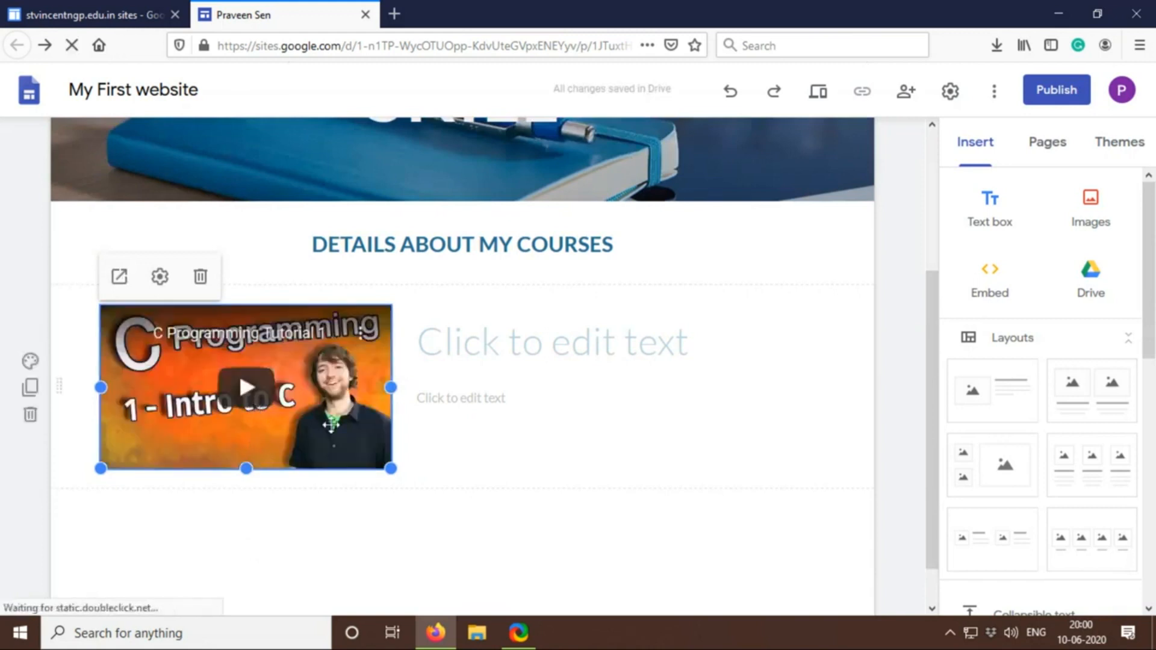
Enter LEARN C LANGUAGE BASICS FROM THIS VIDEO as the title text beside the embedded video
{"action": "left_click", "coordinate": [480, 355]}
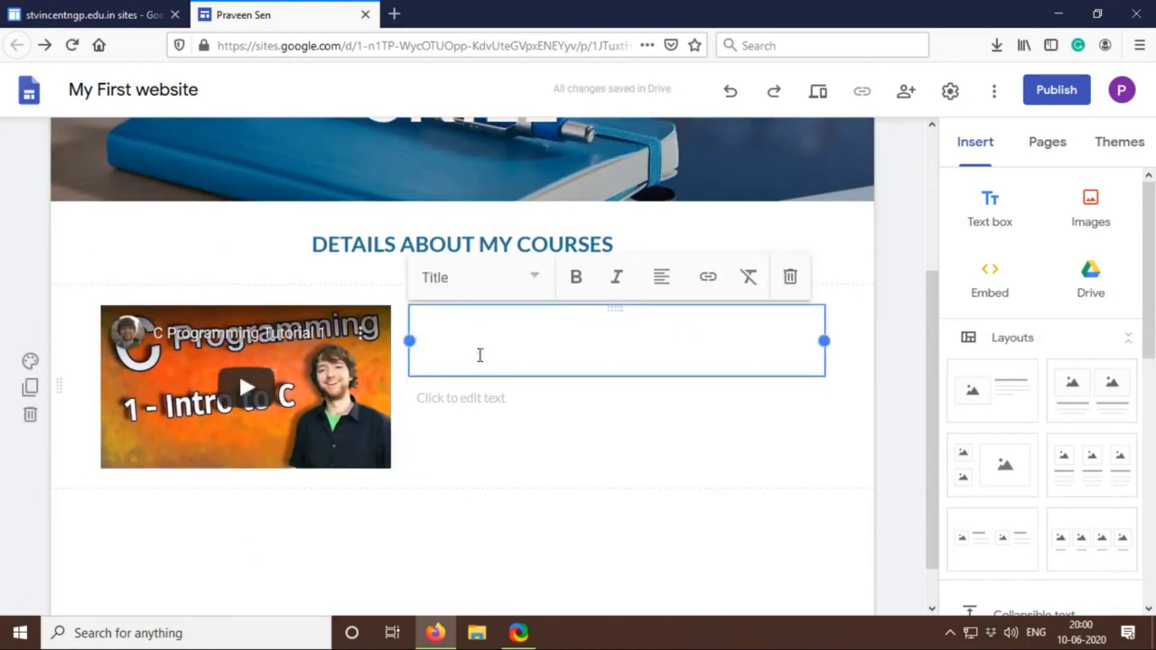
{"action": "type", "text": "LEARN C LANGUAGE BASICS FROMM"}
{"action": "key", "text": "BackSpace"}
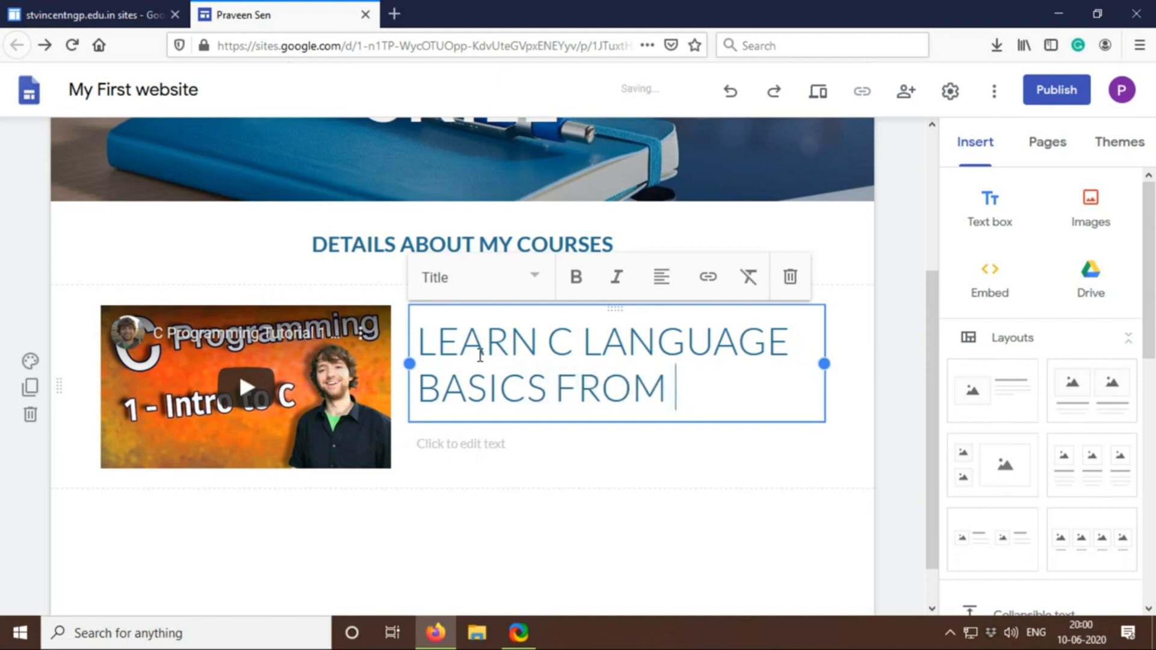
{"action": "type", "text": "THIS VI"}
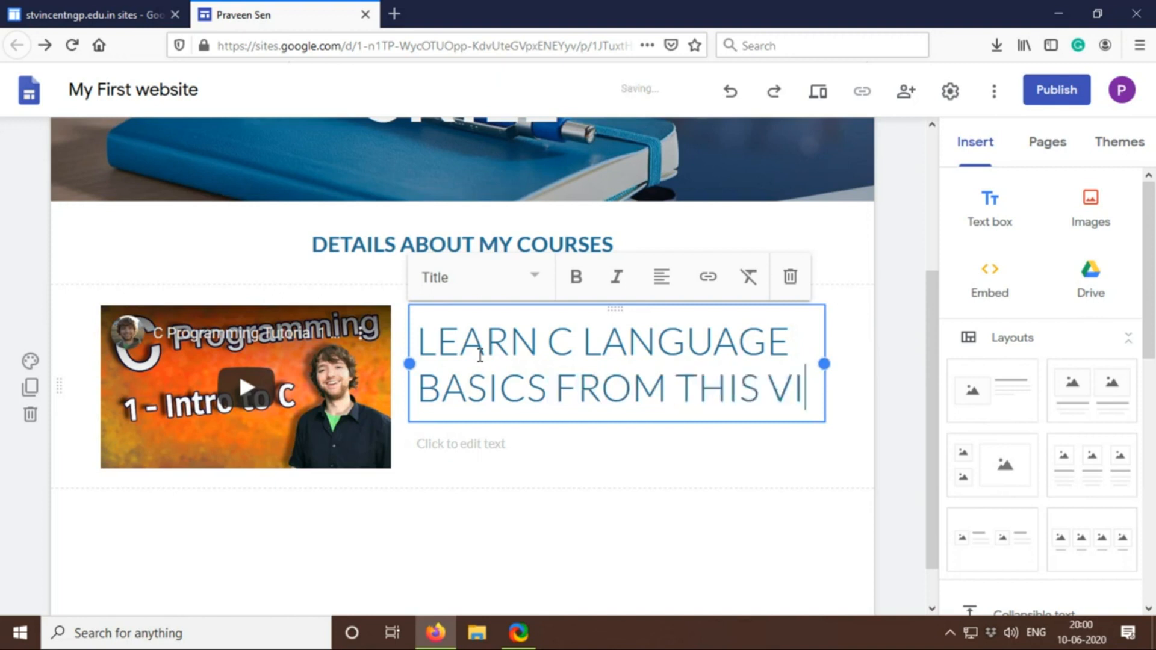
{"action": "type", "text": "DEO"}
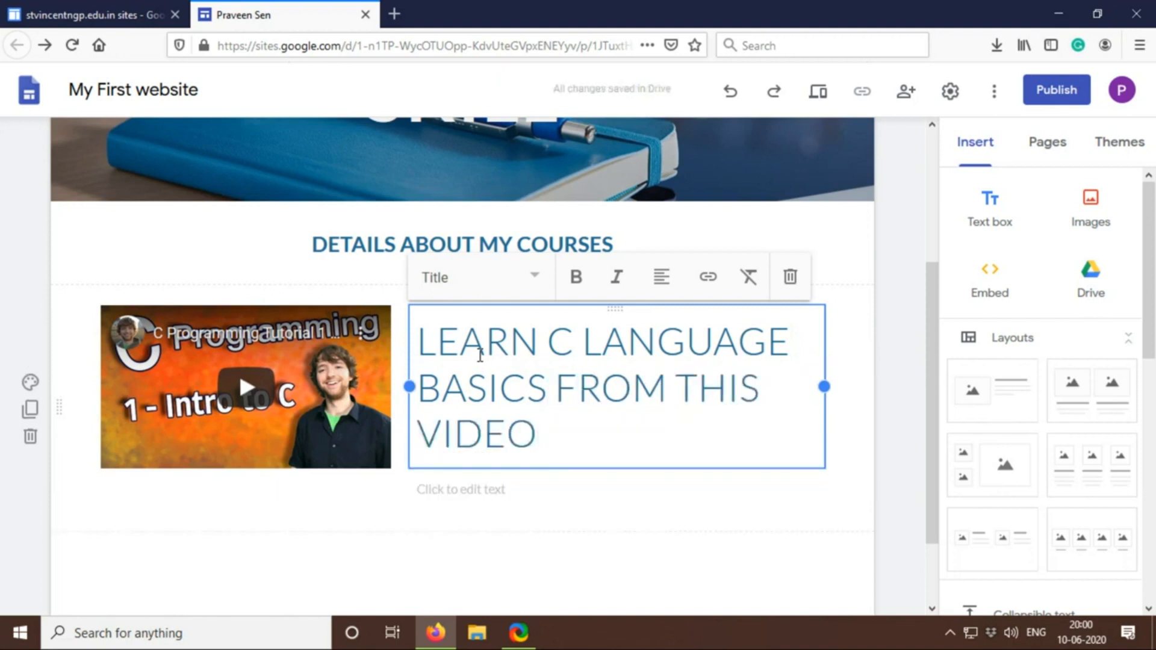
{"action": "left_click", "coordinate": [533, 571]}
{"action": "scroll", "coordinate": [532, 570], "scroll_direction": "down", "scroll_amount": 2}
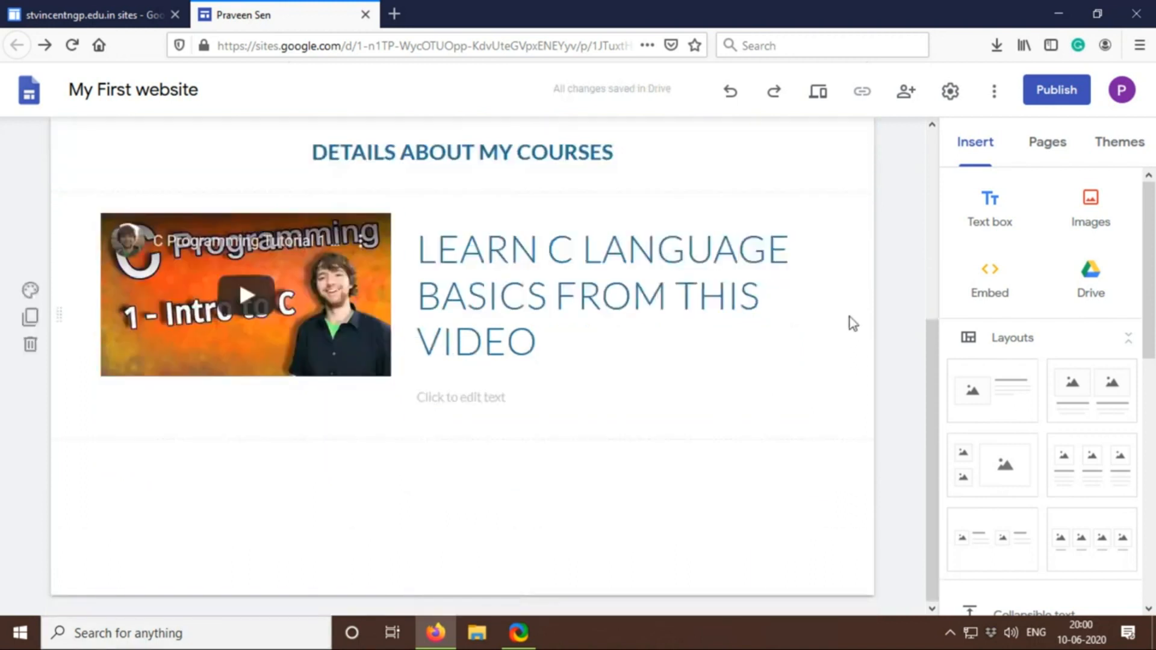
Add the layout with two images above text below the C video section, and delete the extra empty one-image section between them
{"action": "left_click", "coordinate": [994, 404]}
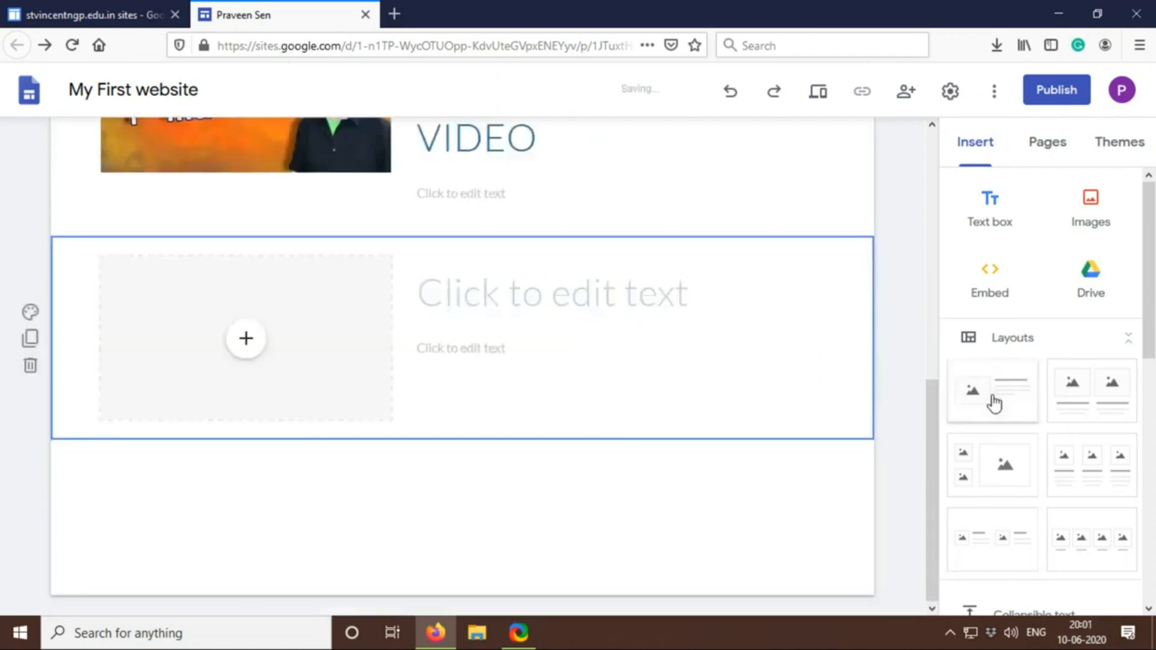
{"action": "left_click", "coordinate": [1085, 390]}
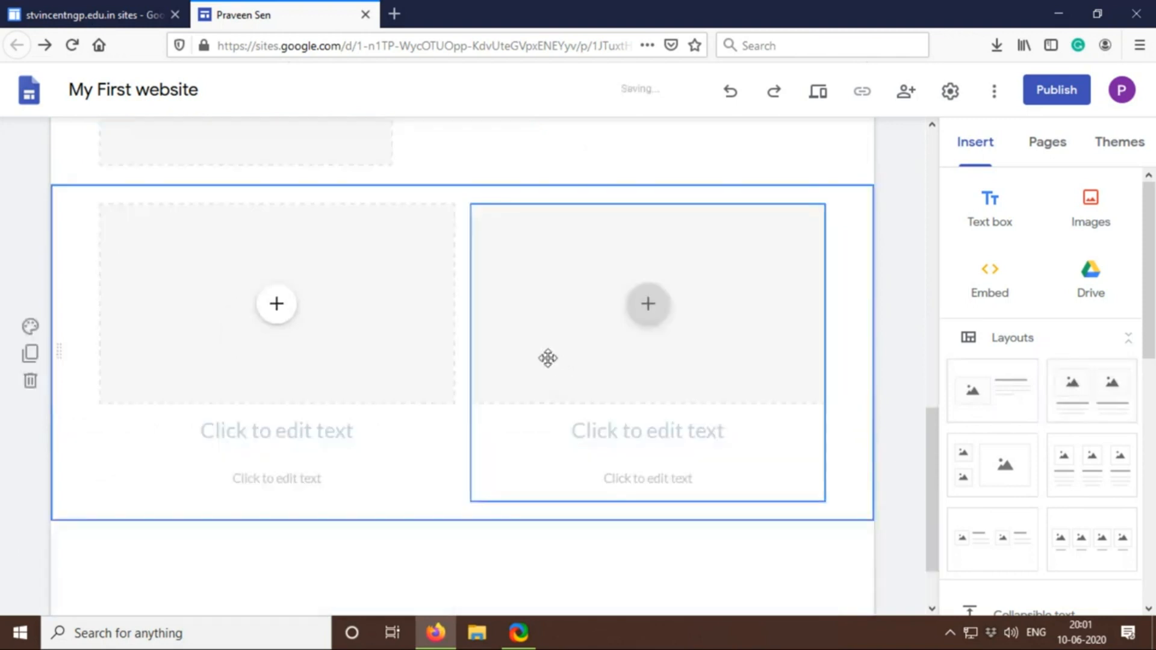
{"action": "scroll", "coordinate": [541, 354], "scroll_direction": "up", "scroll_amount": 2}
{"action": "scroll", "coordinate": [90, 271], "scroll_direction": "up", "scroll_amount": 1}
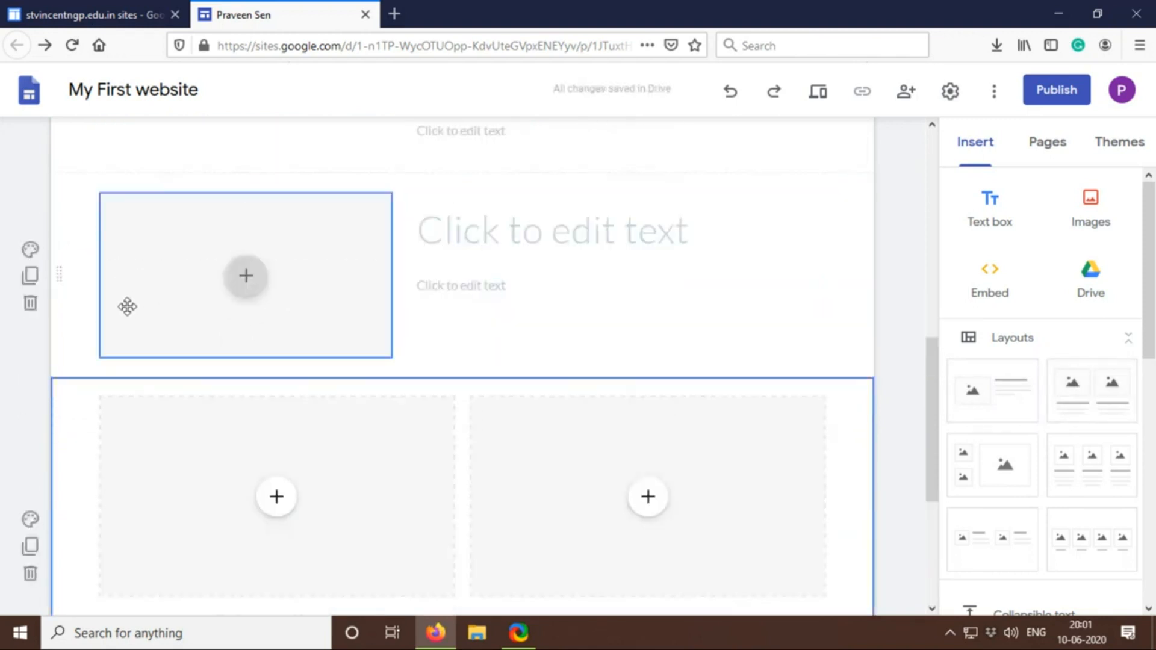
{"action": "left_click", "coordinate": [30, 303]}
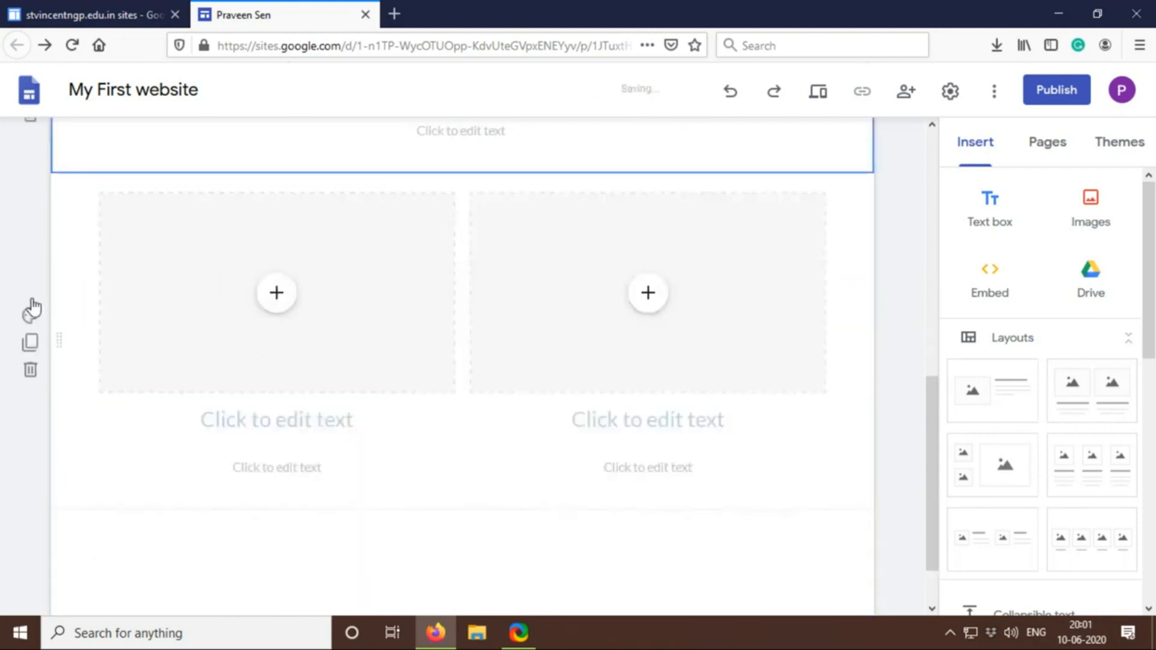
{"action": "key", "text": "ctrl+z"}
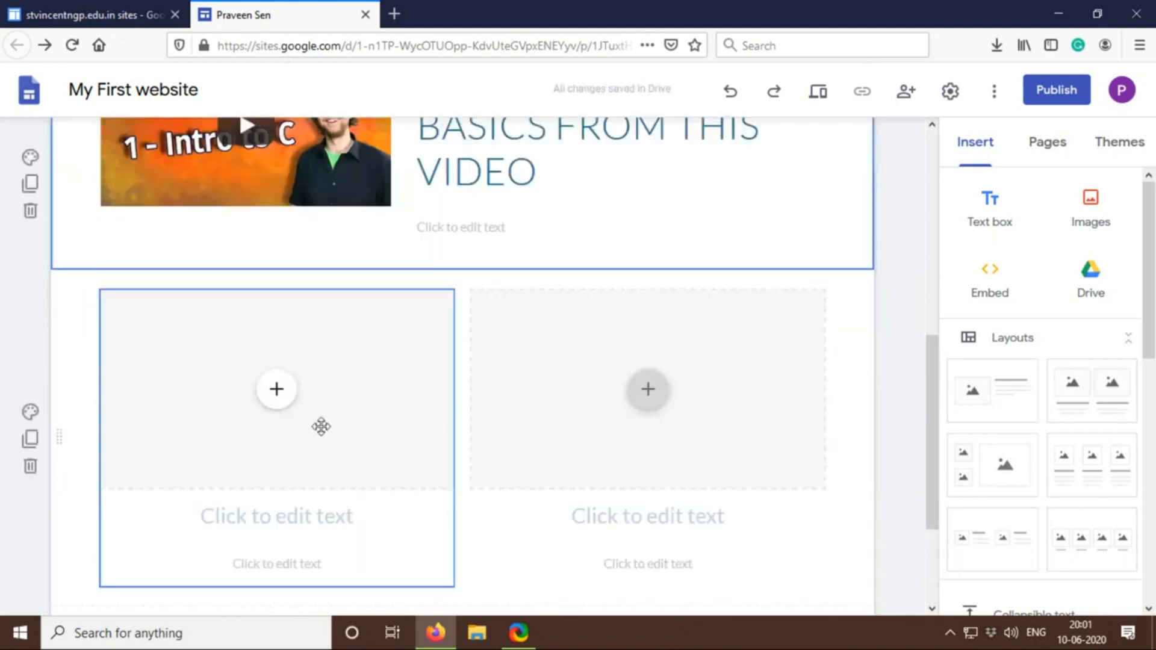
Fill the new layout's first placeholder with YouTube's "Java Programming Tutorial 1 - Introduction to Java", searching for INTRODUCTION TO JAVA
{"action": "left_click", "coordinate": [277, 393]}
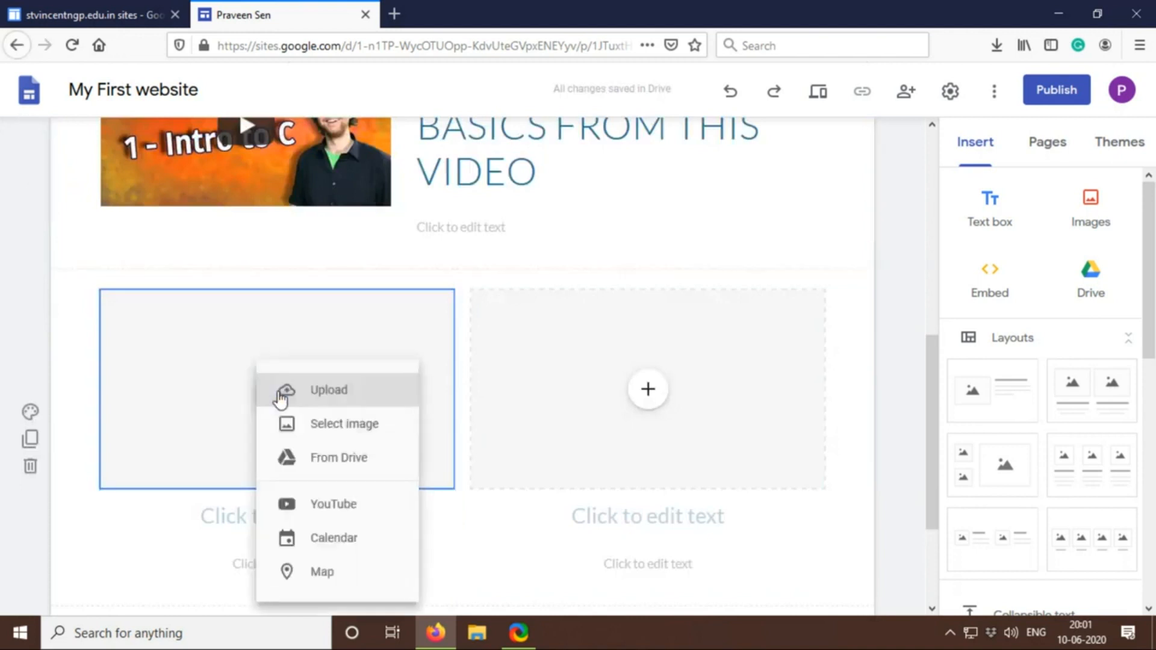
{"action": "left_click", "coordinate": [347, 512]}
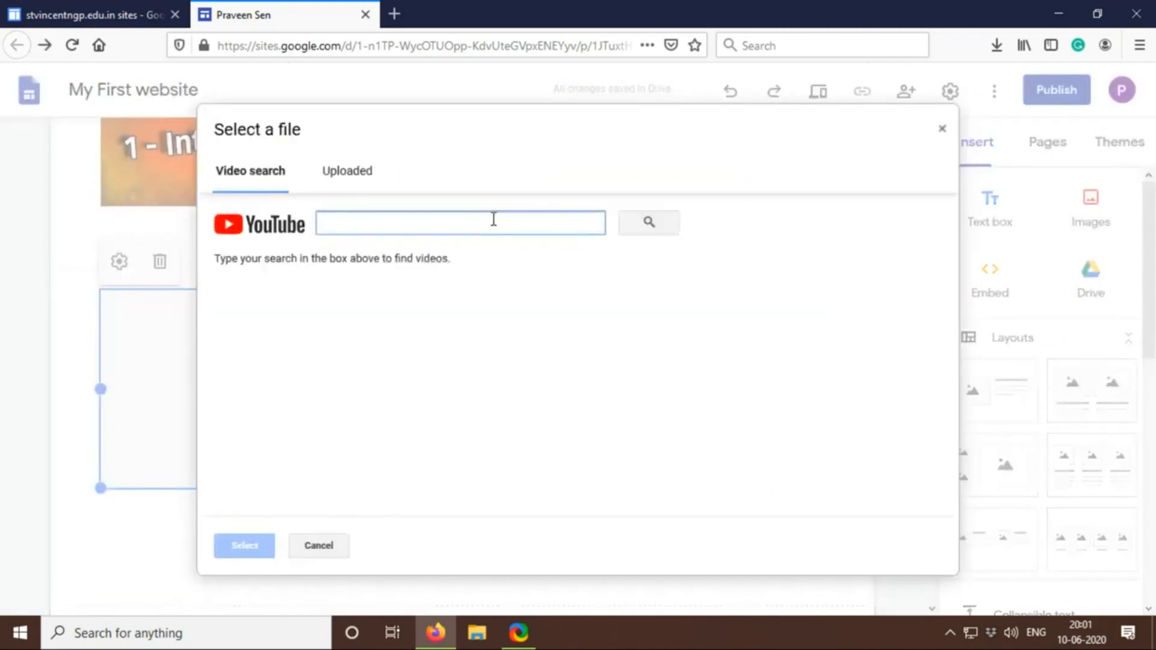
{"action": "type", "text": "IN"}
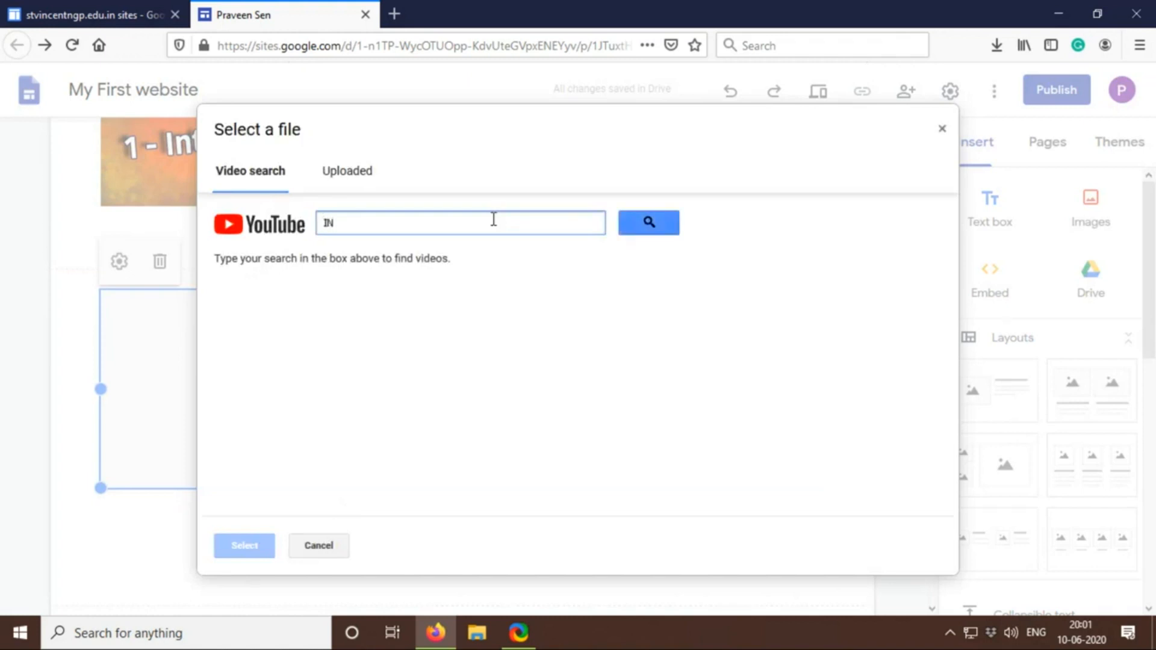
{"action": "type", "text": "TRODUCTION TO JAVA"}
{"action": "key", "text": "Return"}
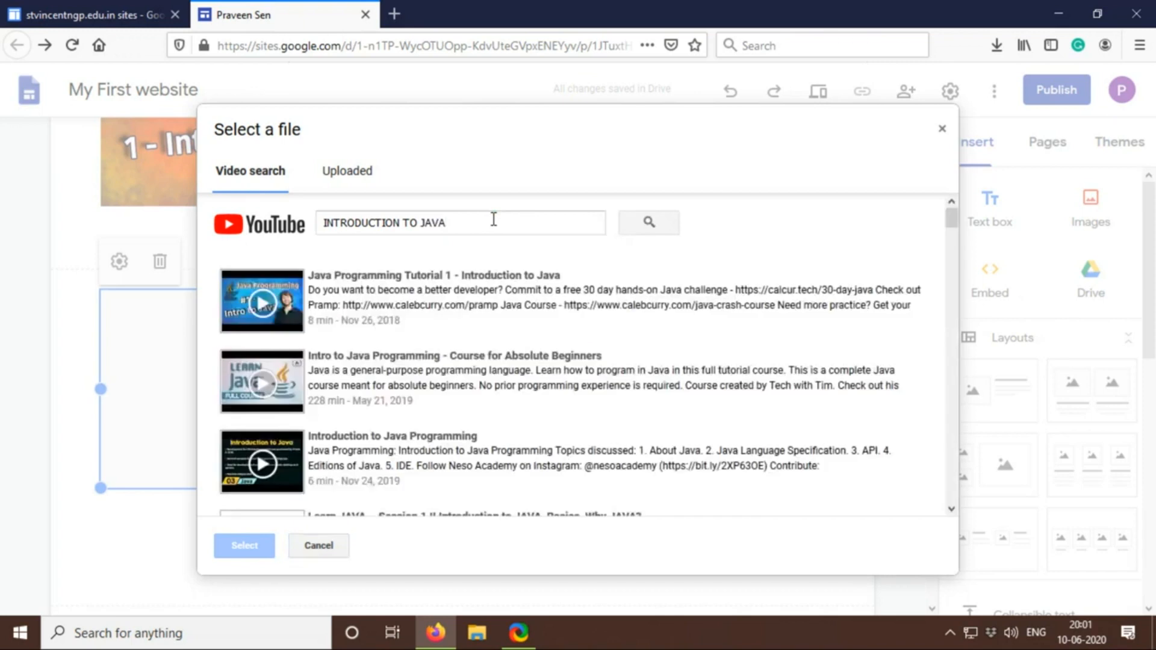
{"action": "left_click", "coordinate": [413, 296]}
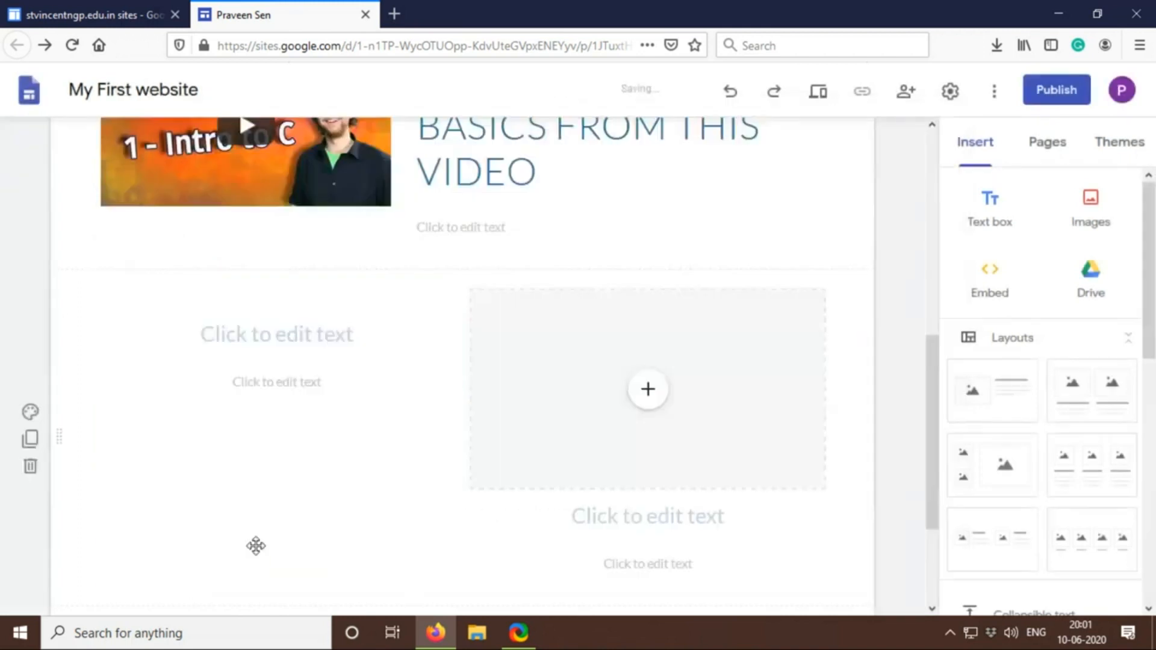
Fill the second placeholder with YouTube's "#1 Python Tutorial for Beginners | Introduction to Python", searching for INTRODUCTION TO PYTHON
{"action": "left_click", "coordinate": [650, 392]}
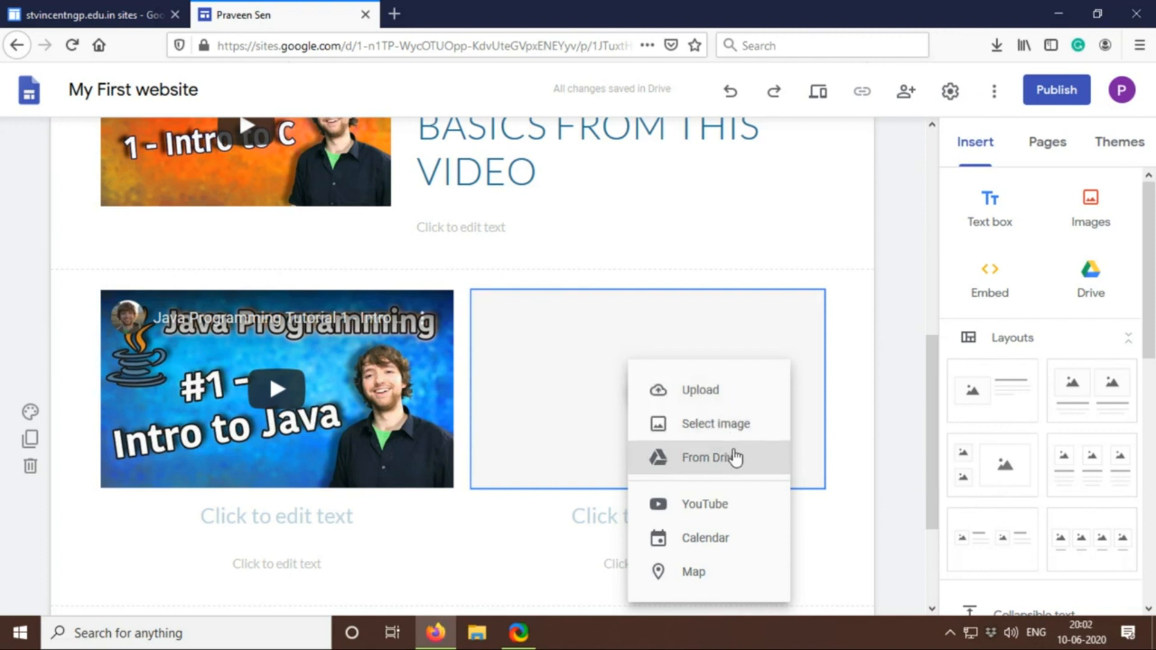
{"action": "left_click", "coordinate": [731, 509]}
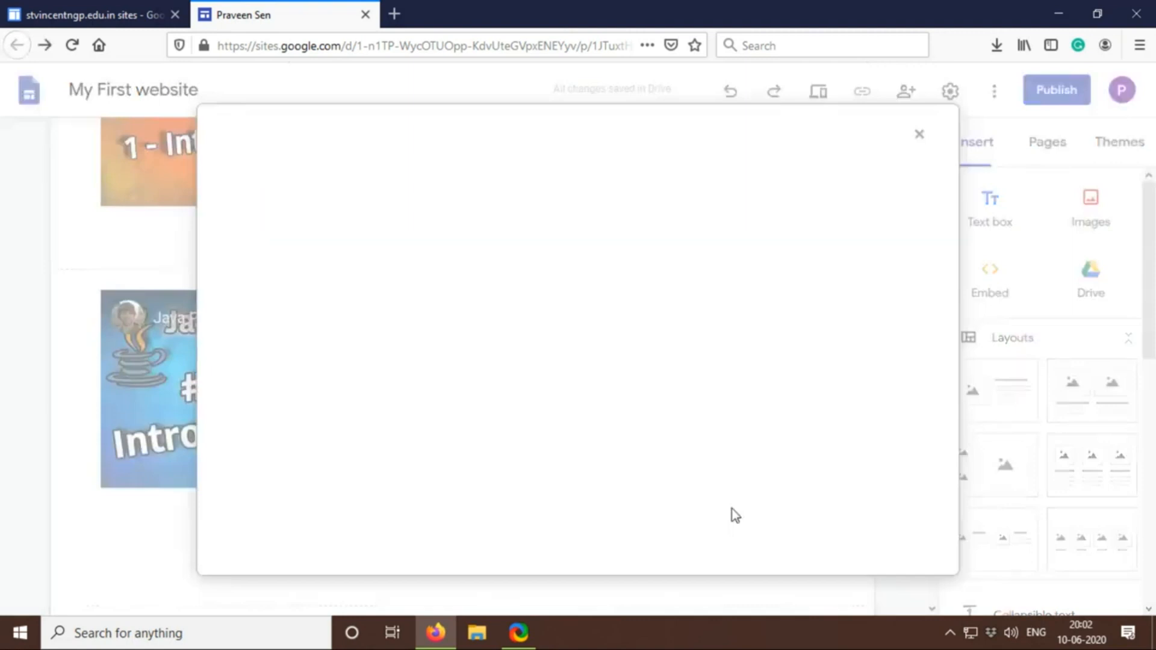
{"action": "type", "text": "INTRO"}
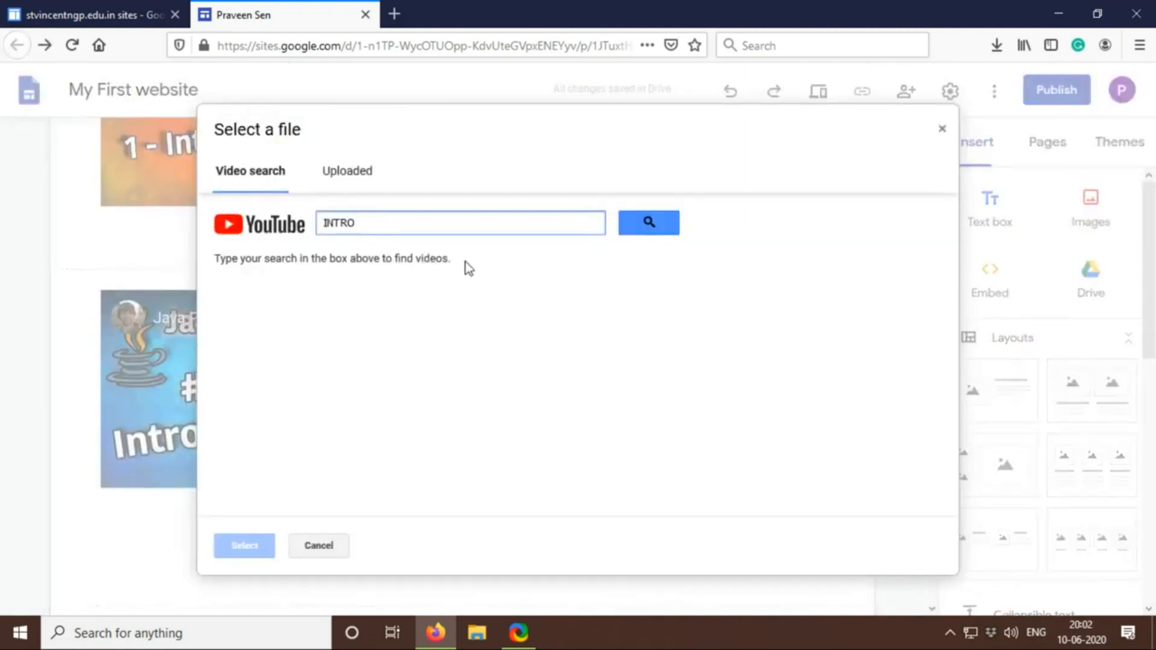
{"action": "type", "text": "DUCTION TO PYTHON"}
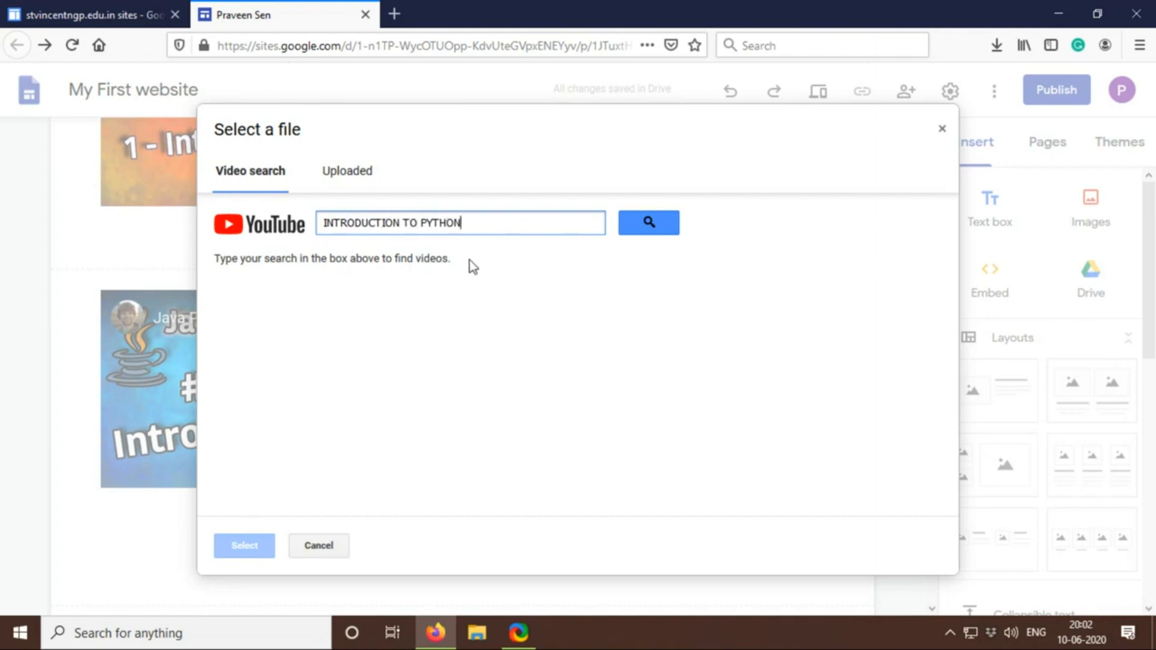
{"action": "left_click", "coordinate": [624, 234]}
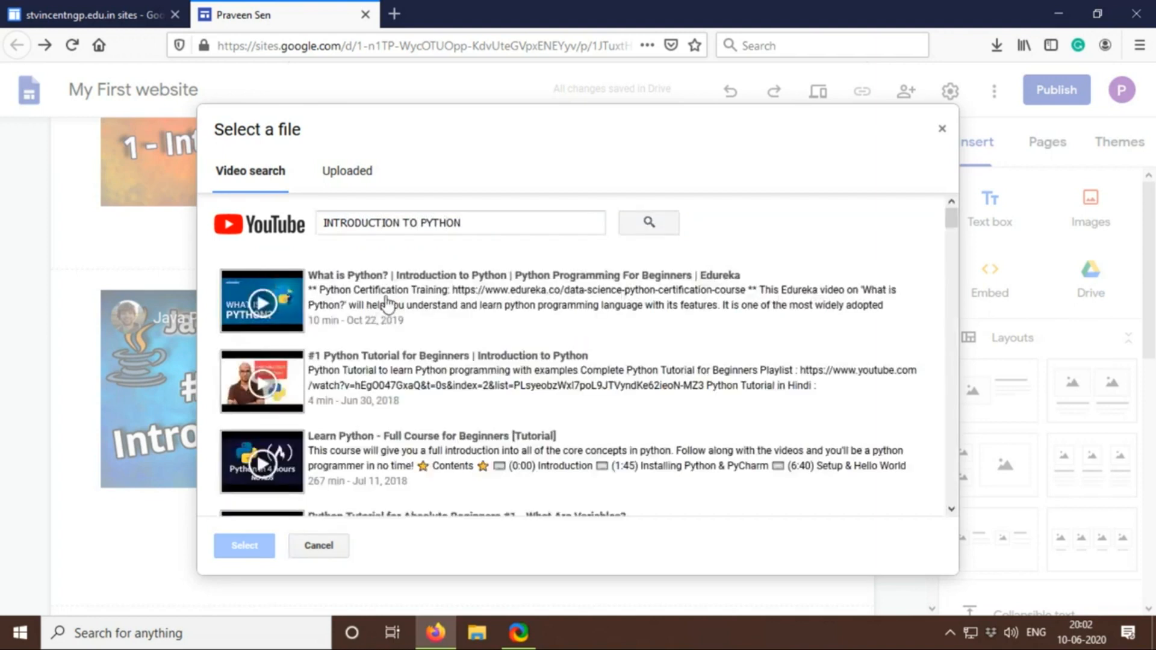
{"action": "left_click", "coordinate": [386, 378]}
{"action": "left_click", "coordinate": [245, 546]}
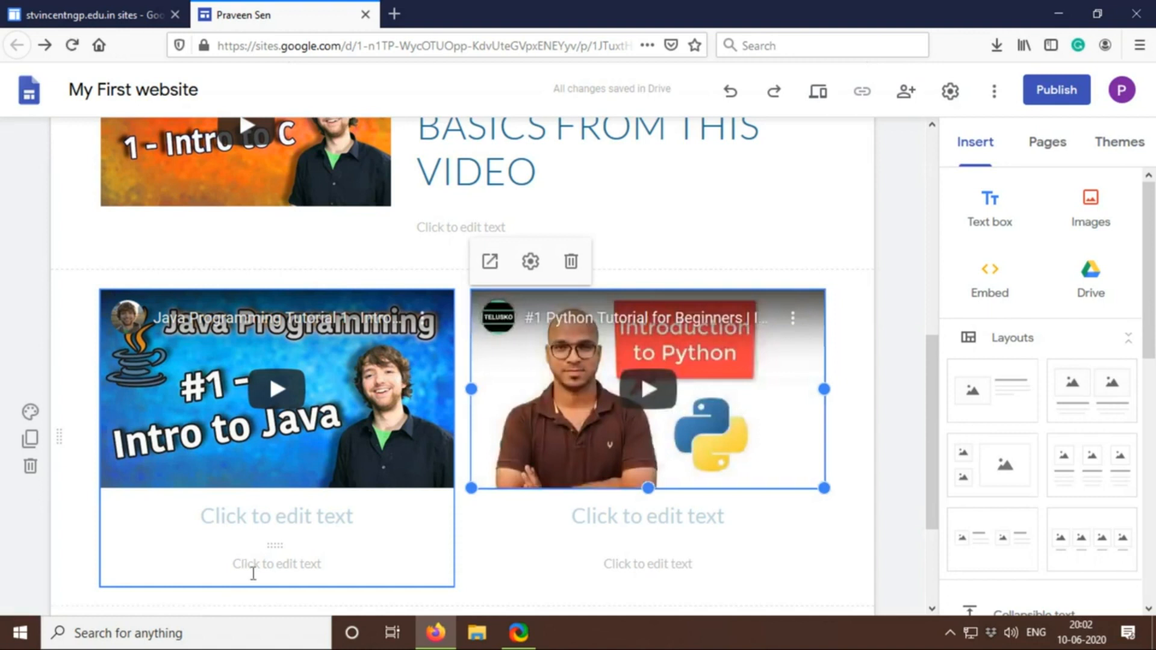
Enter LEARN JAVA as the title under the Java video and LEARN PYTHON under the Python video
{"action": "left_click", "coordinate": [294, 519]}
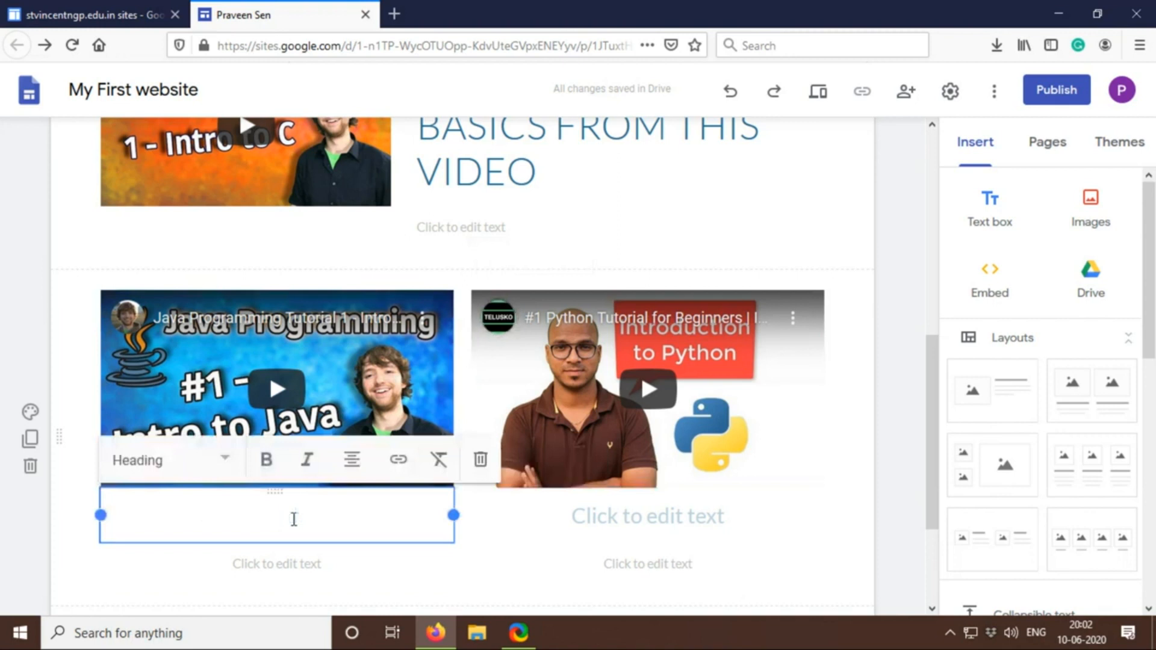
{"action": "type", "text": "LEA"}
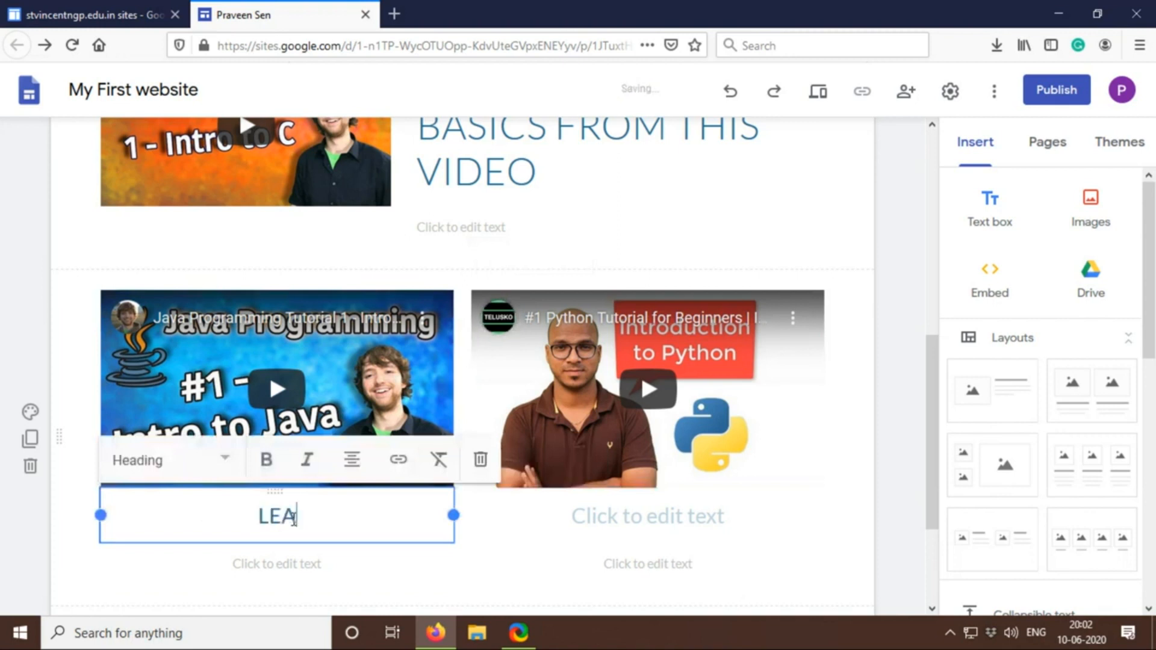
{"action": "type", "text": "RN JAVA"}
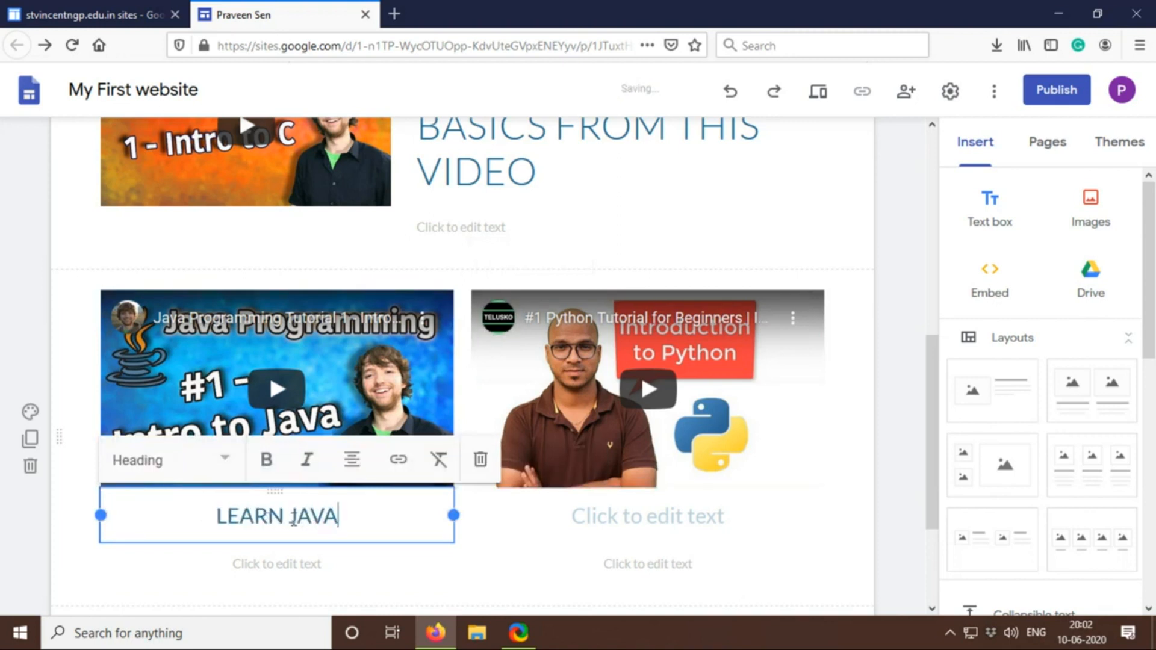
{"action": "left_click", "coordinate": [630, 501]}
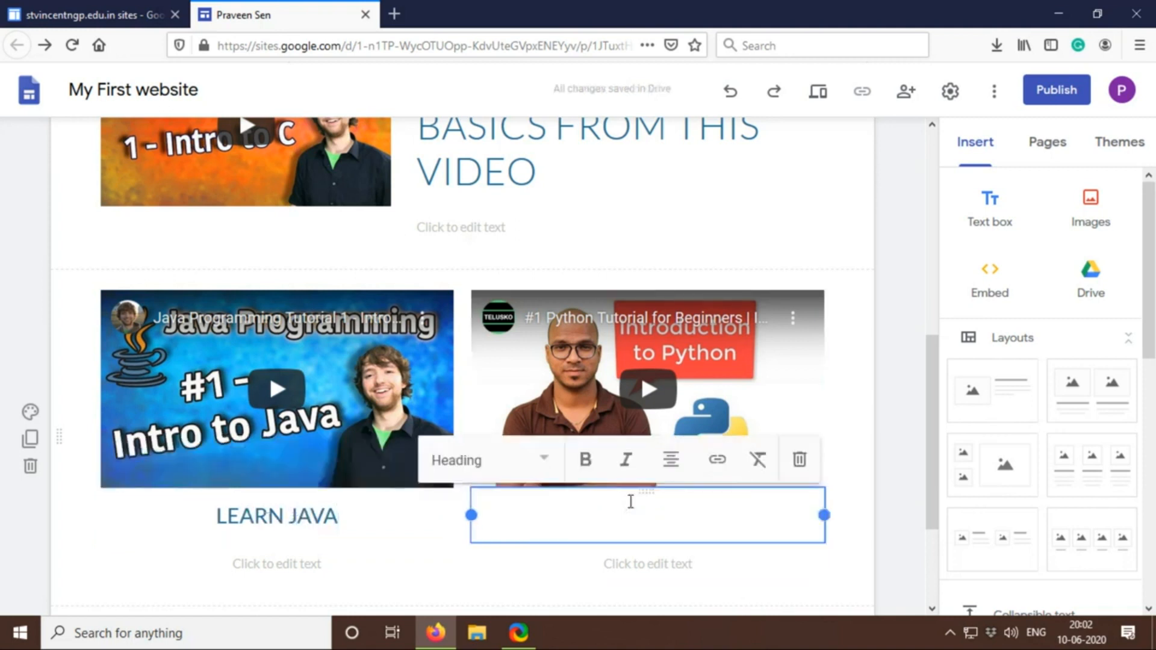
{"action": "type", "text": "LEAR"}
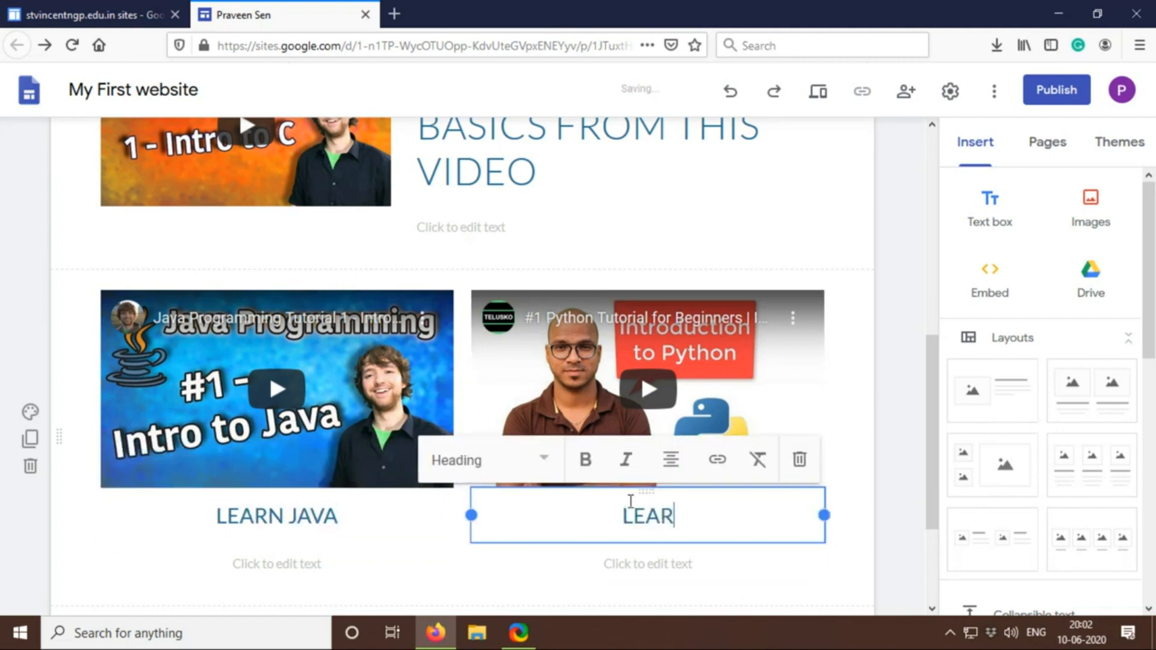
{"action": "type", "text": "N P"}
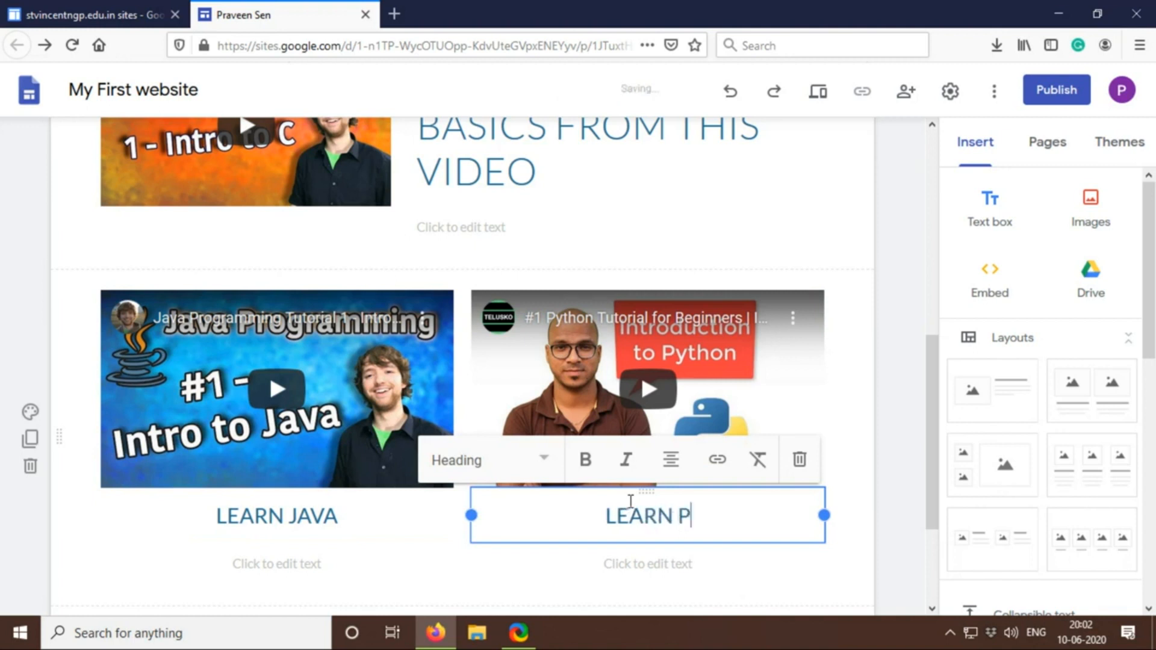
{"action": "type", "text": "YTHON"}
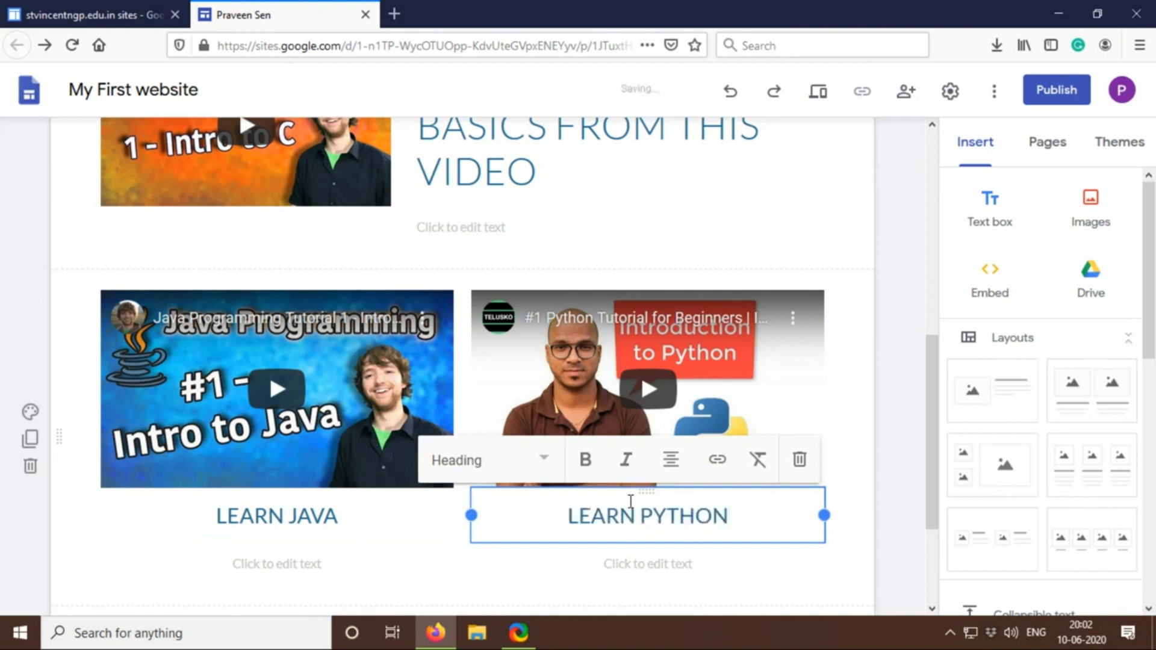
{"action": "scroll", "coordinate": [468, 575], "scroll_direction": "down", "scroll_amount": 3}
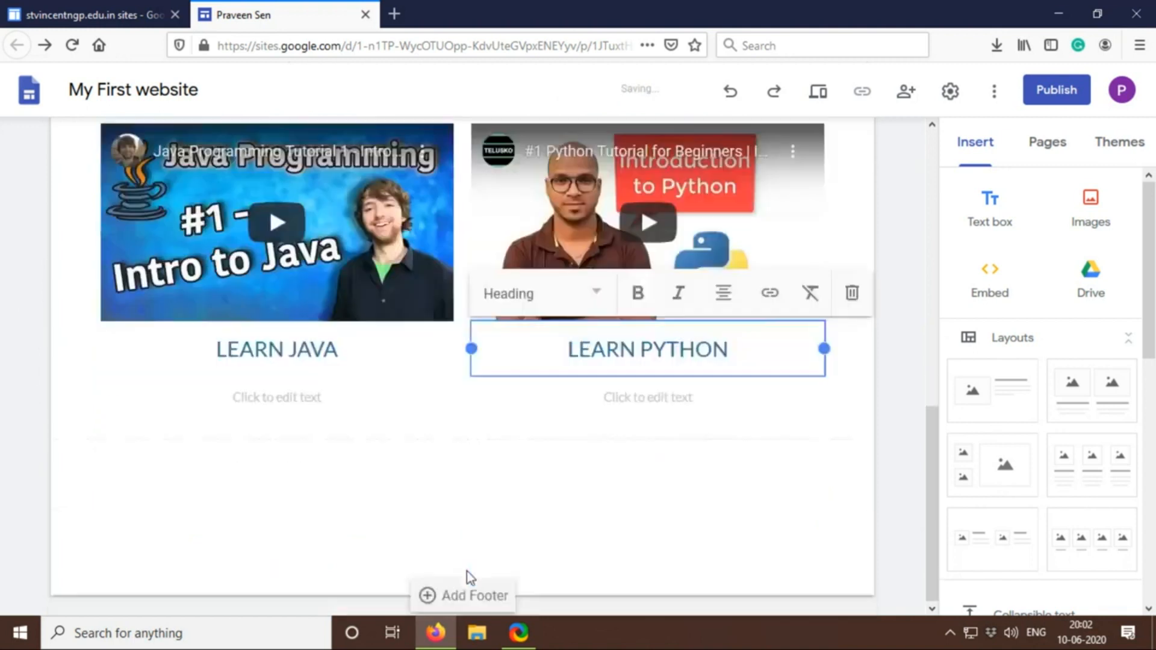
{"action": "left_click", "coordinate": [457, 485]}
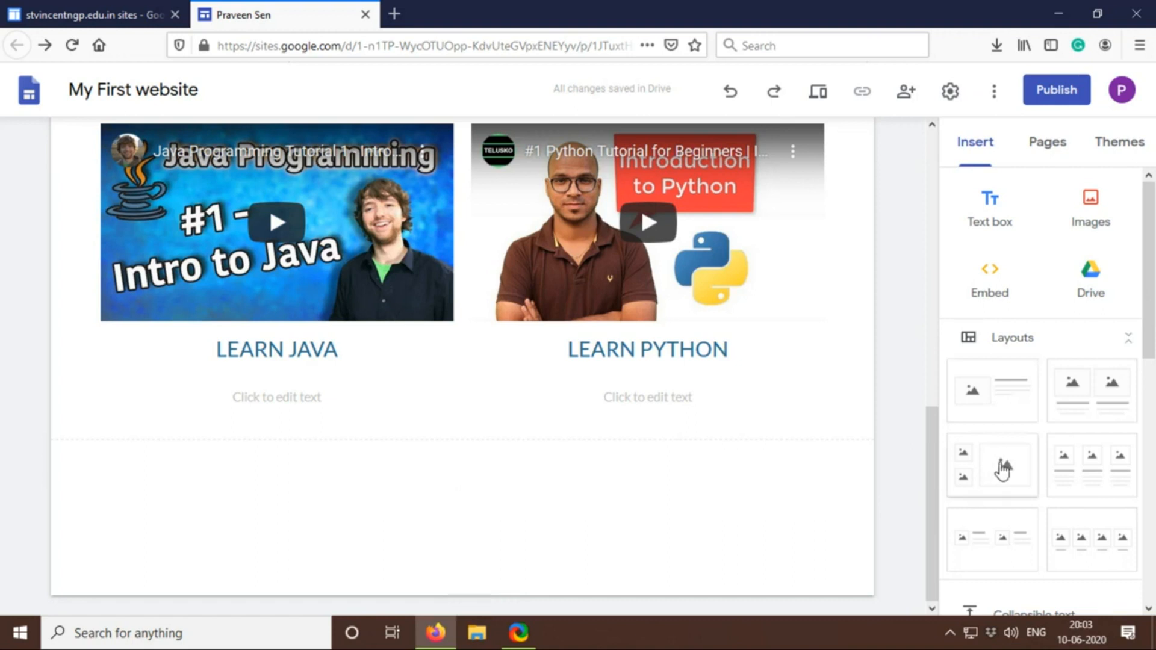
Start inserting a button and name it C LANG
{"action": "scroll", "coordinate": [1001, 470], "scroll_direction": "down", "scroll_amount": 5}
{"action": "left_click", "coordinate": [1022, 448]}
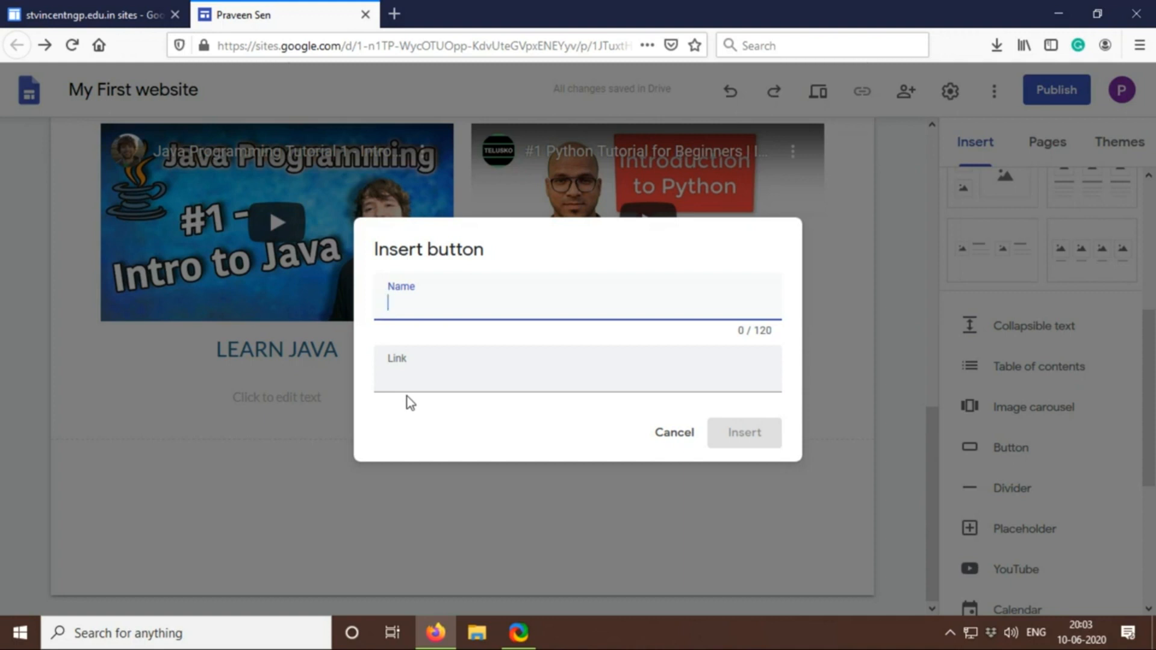
{"action": "type", "text": "C LANG."}
Open google.com in a new browser tab and search for c language tutorial
{"action": "left_click", "coordinate": [392, 17]}
{"action": "left_click", "coordinate": [384, 49]}
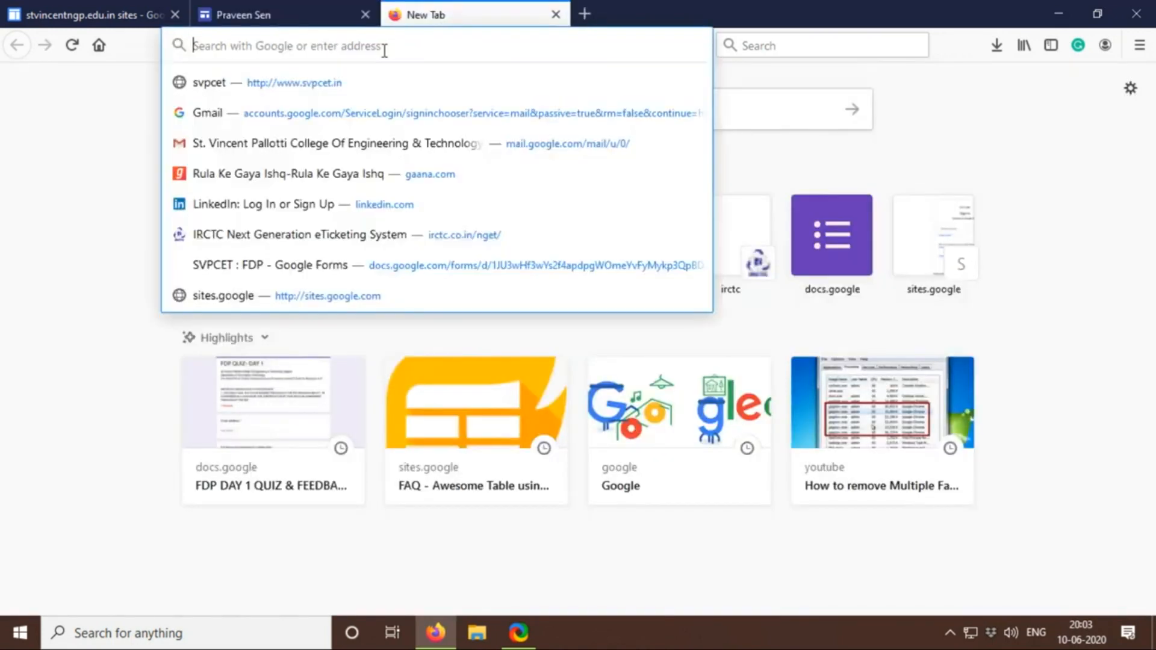
{"action": "type", "text": "GOOGle.com/"}
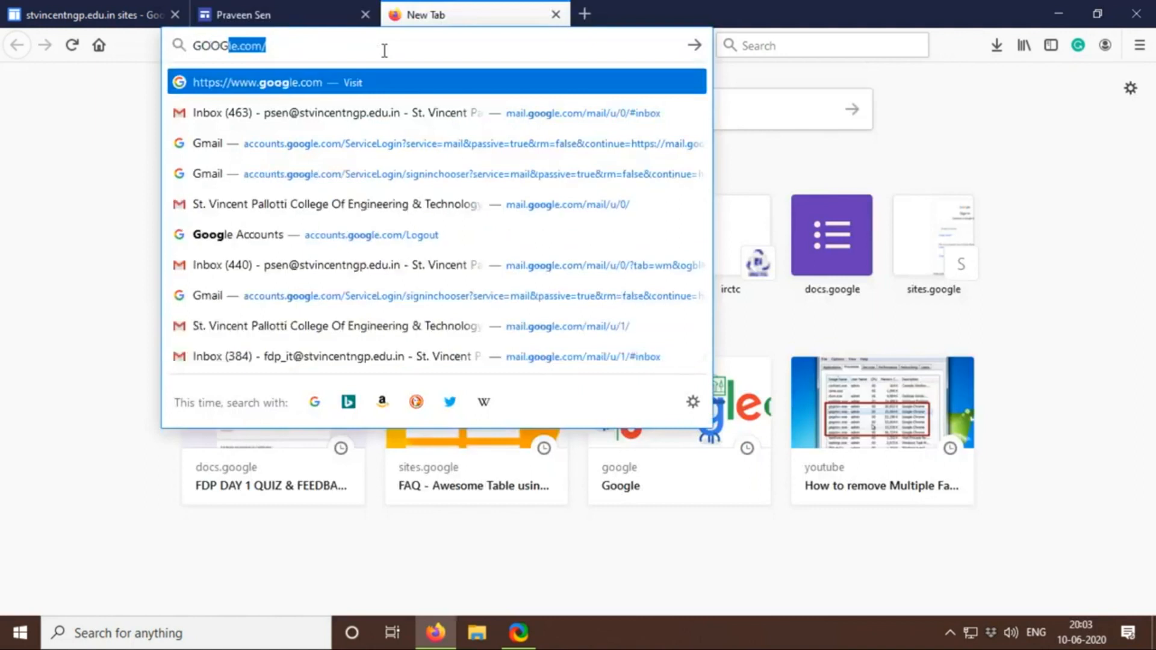
{"action": "key", "text": "Return"}
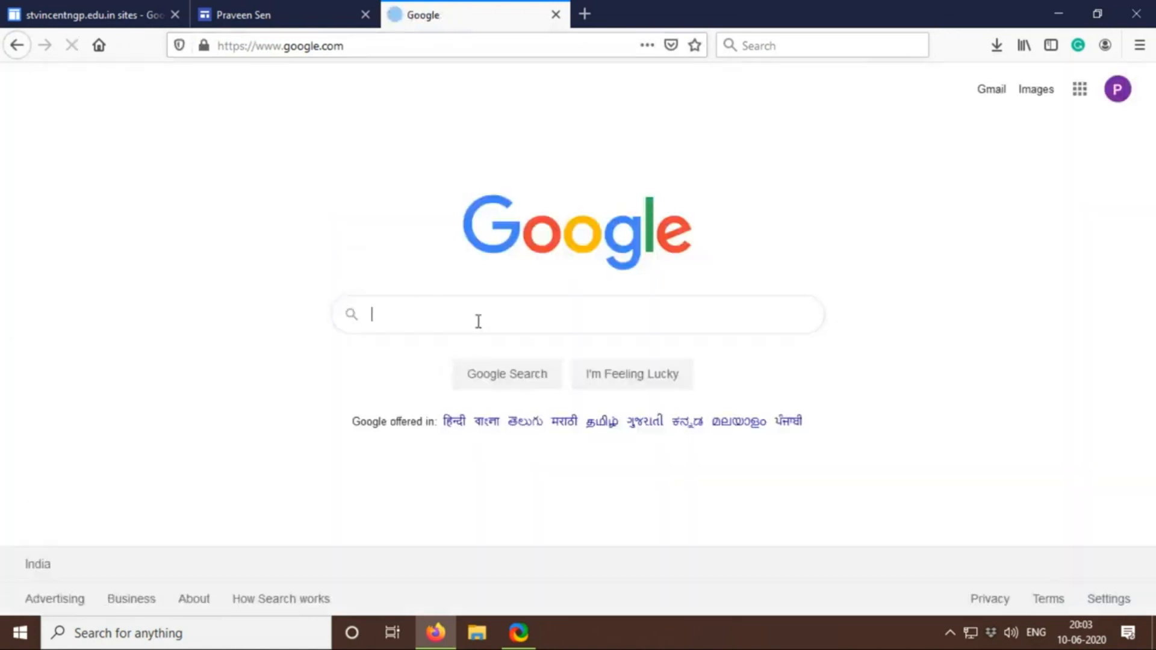
{"action": "type", "text": "C LANGUA"}
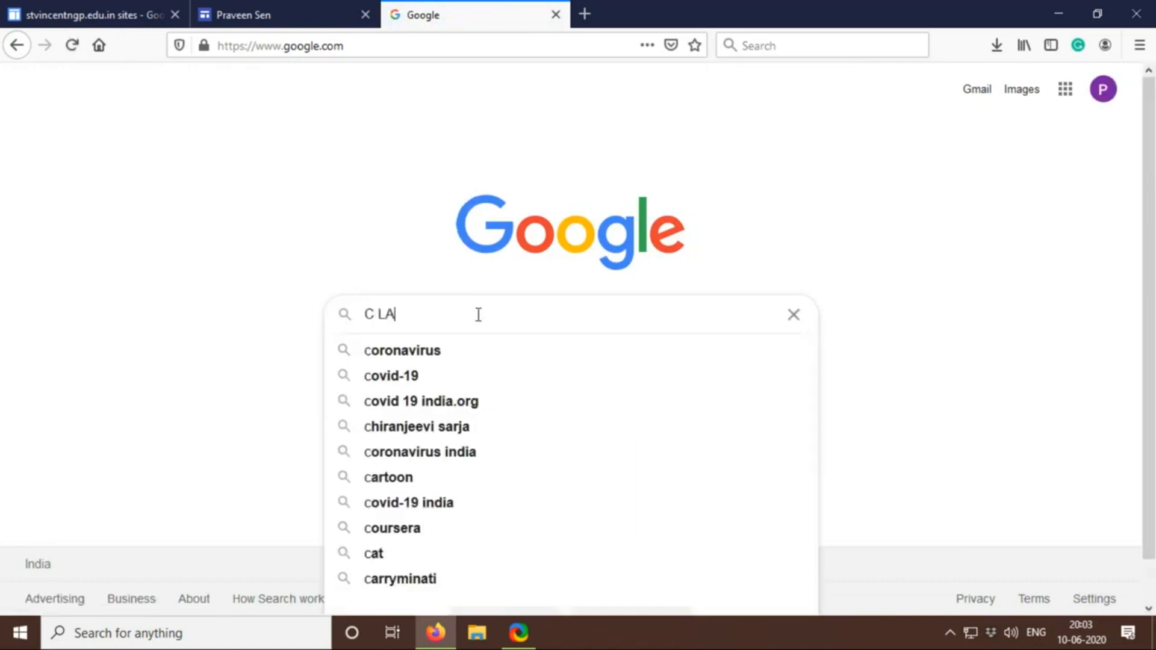
{"action": "key", "text": "Down"}
{"action": "key", "text": "Down"}
{"action": "key", "text": "Down"}
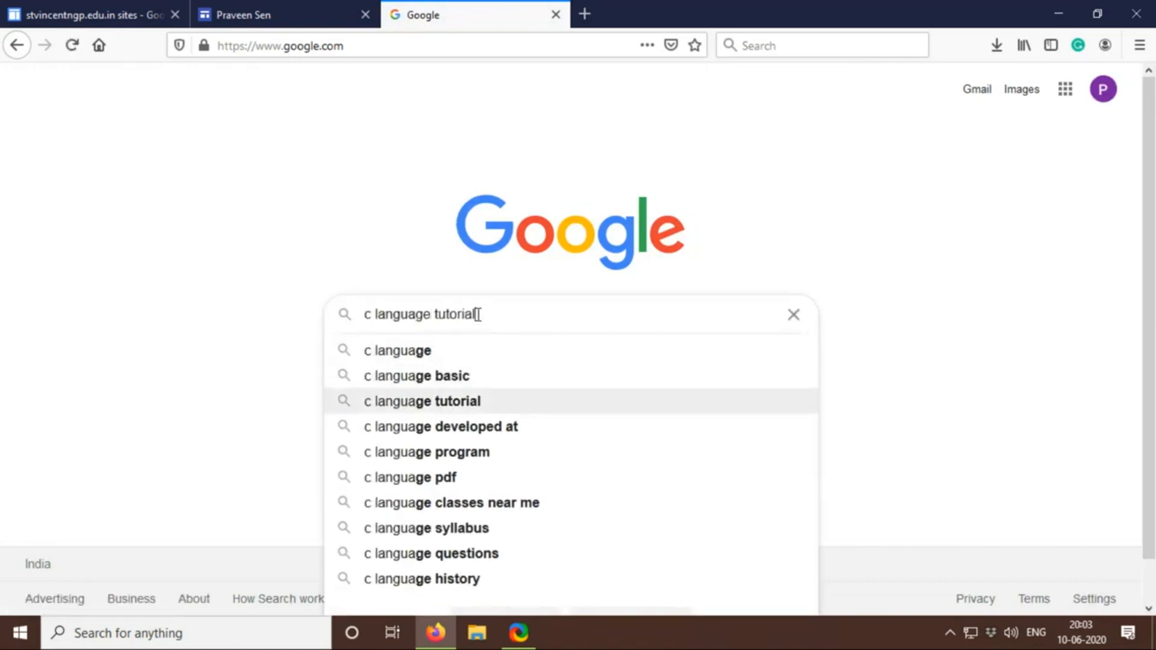
{"action": "key", "text": "Return"}
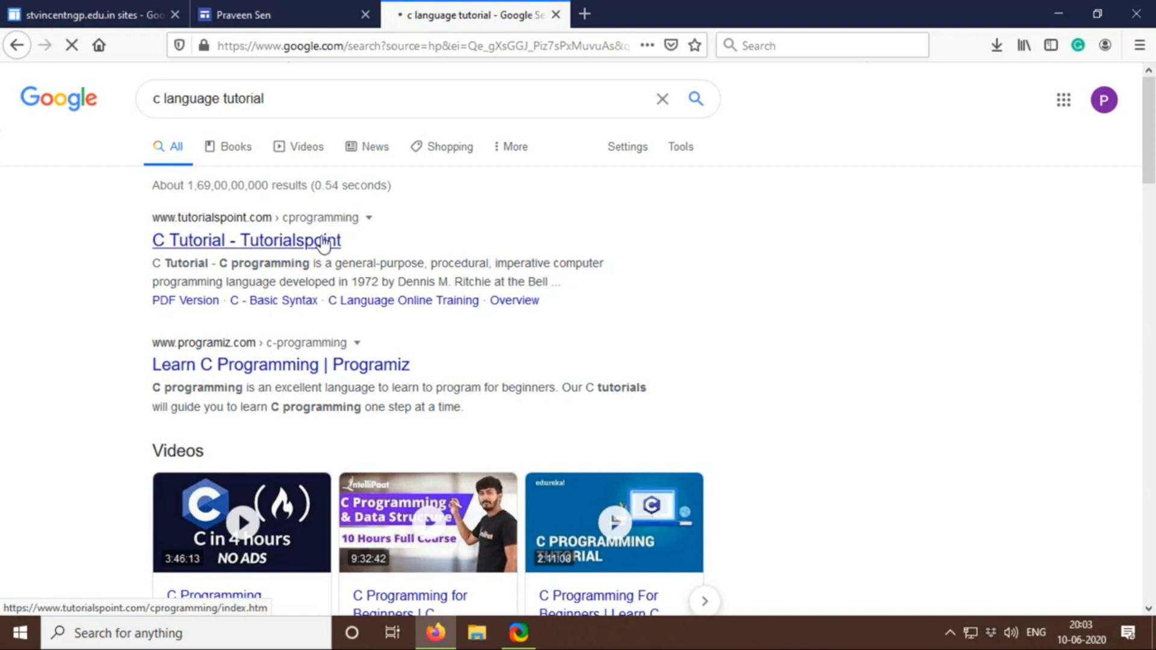
Copy the address of Tutorialspoint's C Tutorial page from the search results and return to the site's button dialog
{"action": "left_click", "coordinate": [324, 244]}
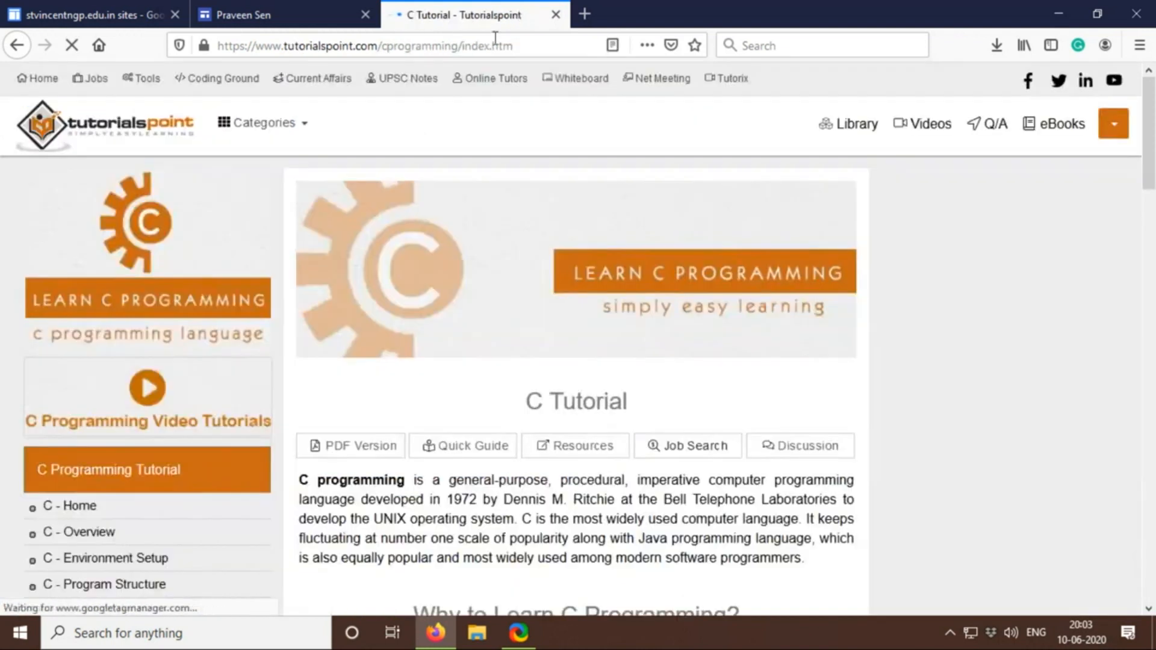
{"action": "left_click", "coordinate": [549, 48]}
{"action": "key", "text": "ctrl+c"}
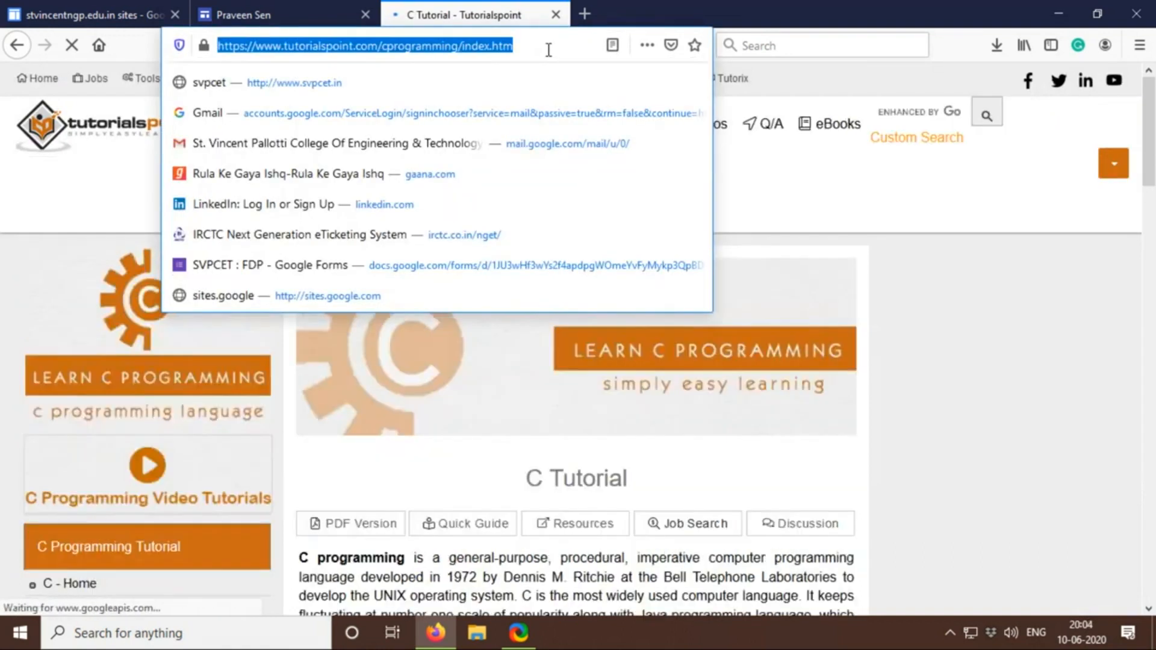
{"action": "left_click", "coordinate": [270, 13]}
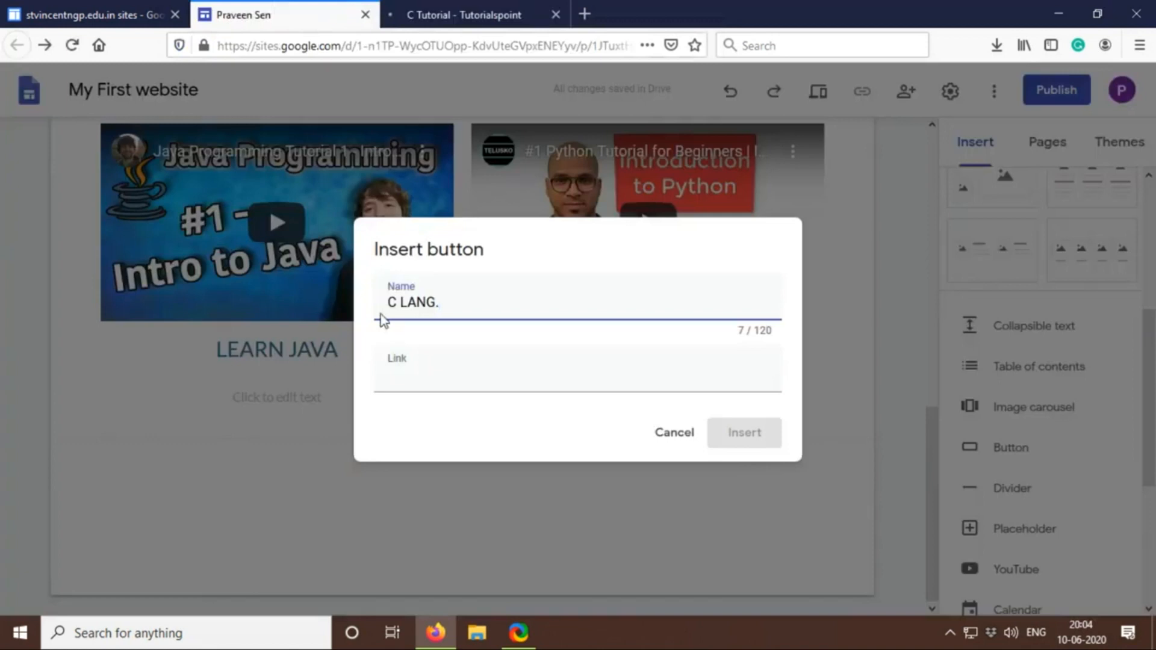
{"action": "left_click", "coordinate": [462, 387]}
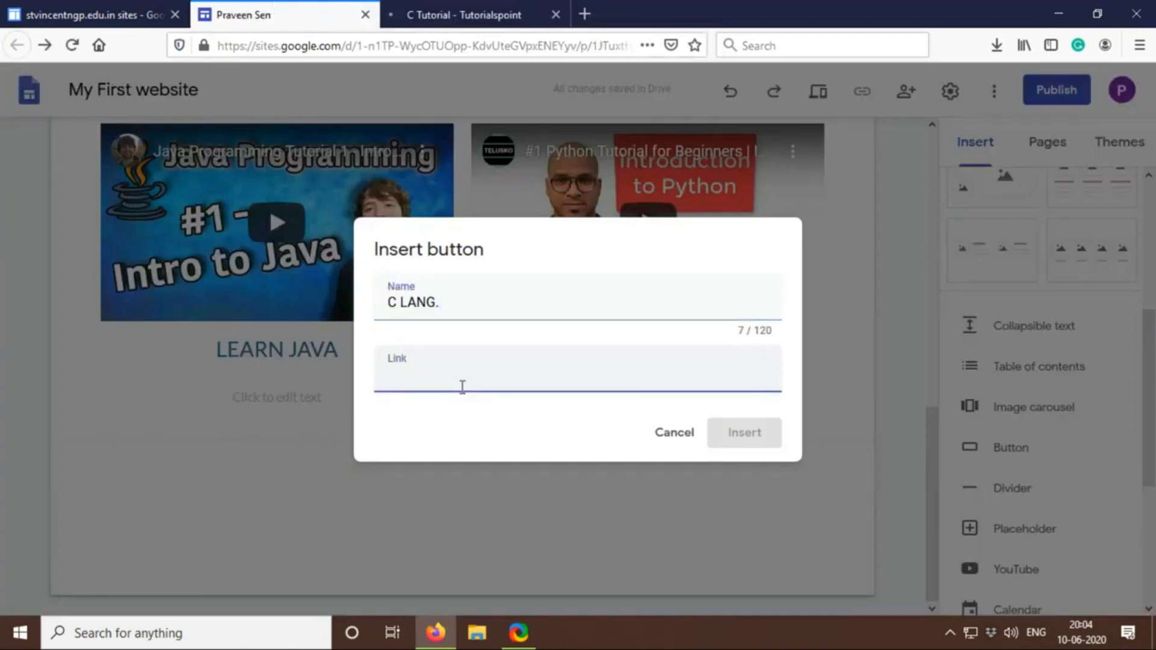
{"action": "key", "text": "ctrl+v"}
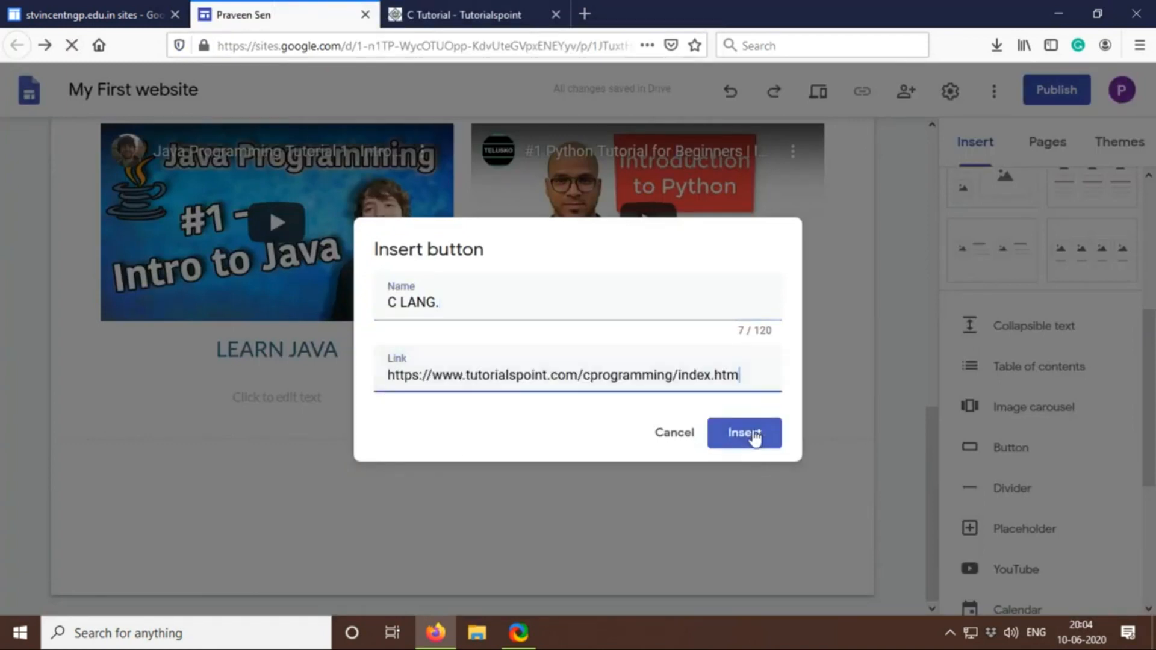
{"action": "left_click", "coordinate": [754, 434]}
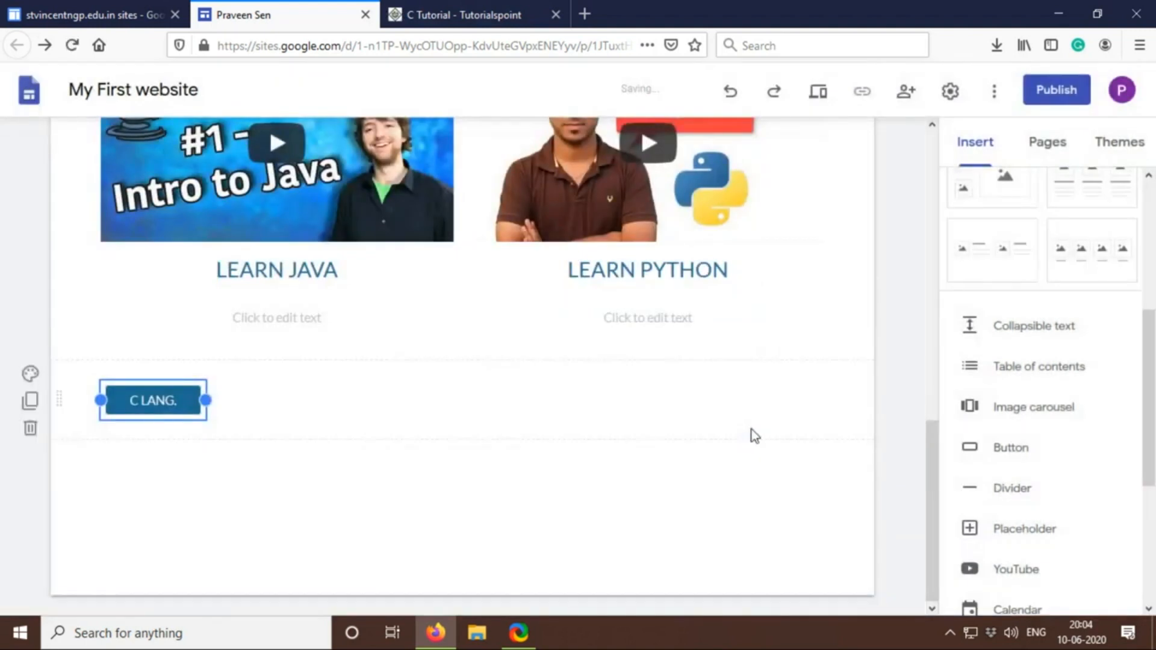
{"action": "left_click", "coordinate": [193, 402]}
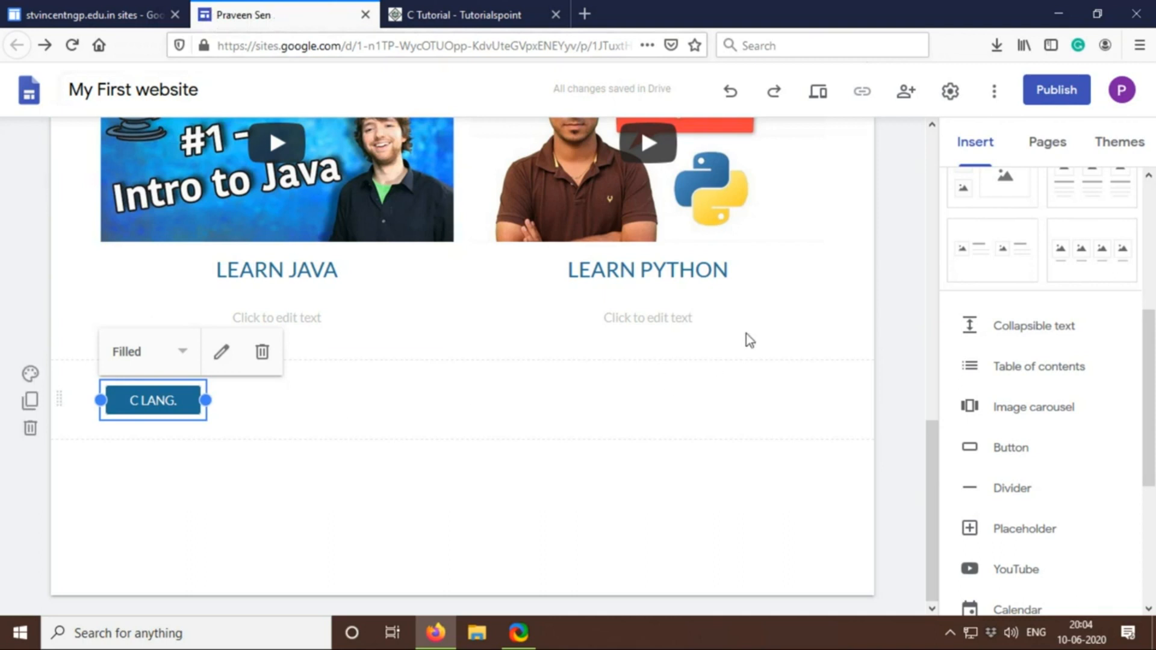
Start inserting another button and name it JAVA
{"action": "left_click", "coordinate": [1023, 451]}
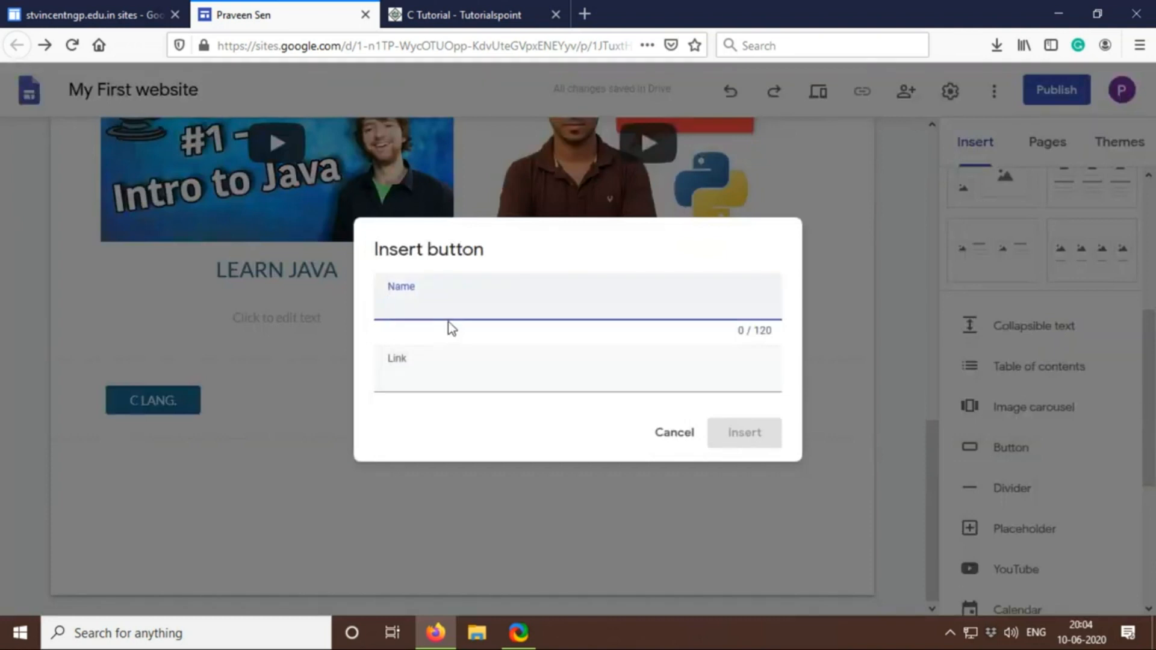
{"action": "type", "text": "JAV"}
{"action": "left_click", "coordinate": [471, 384]}
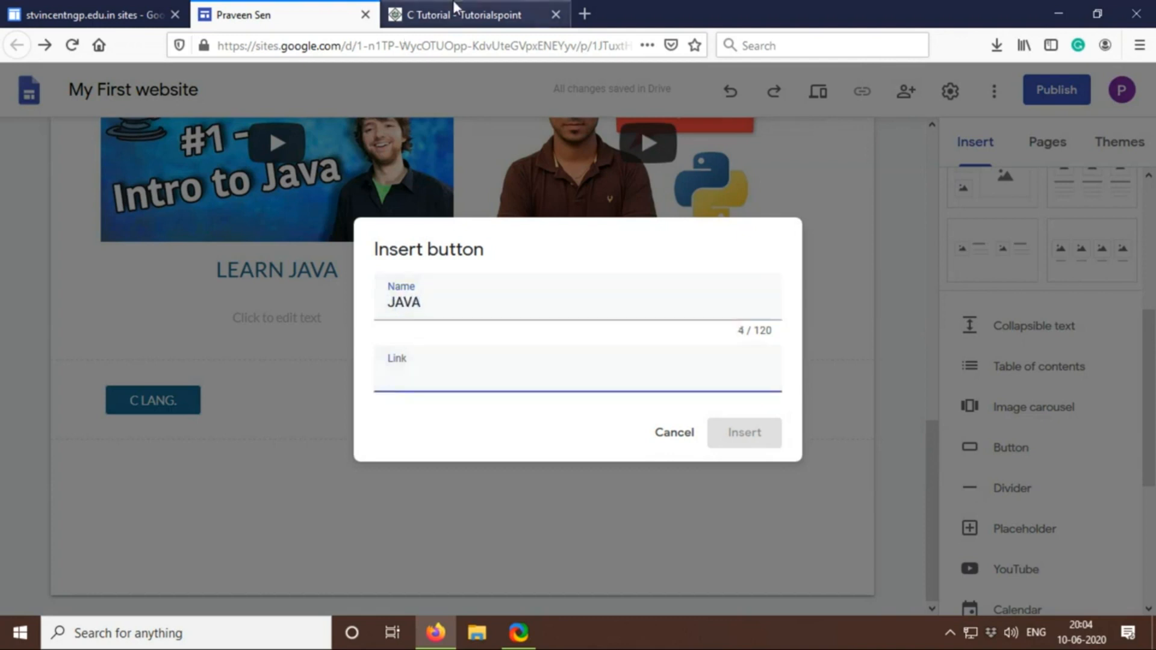
Go back to the Google results in the tutorial's browser tab and search for JAVA language tutorial
{"action": "left_click", "coordinate": [455, 13]}
{"action": "left_click", "coordinate": [9, 47]}
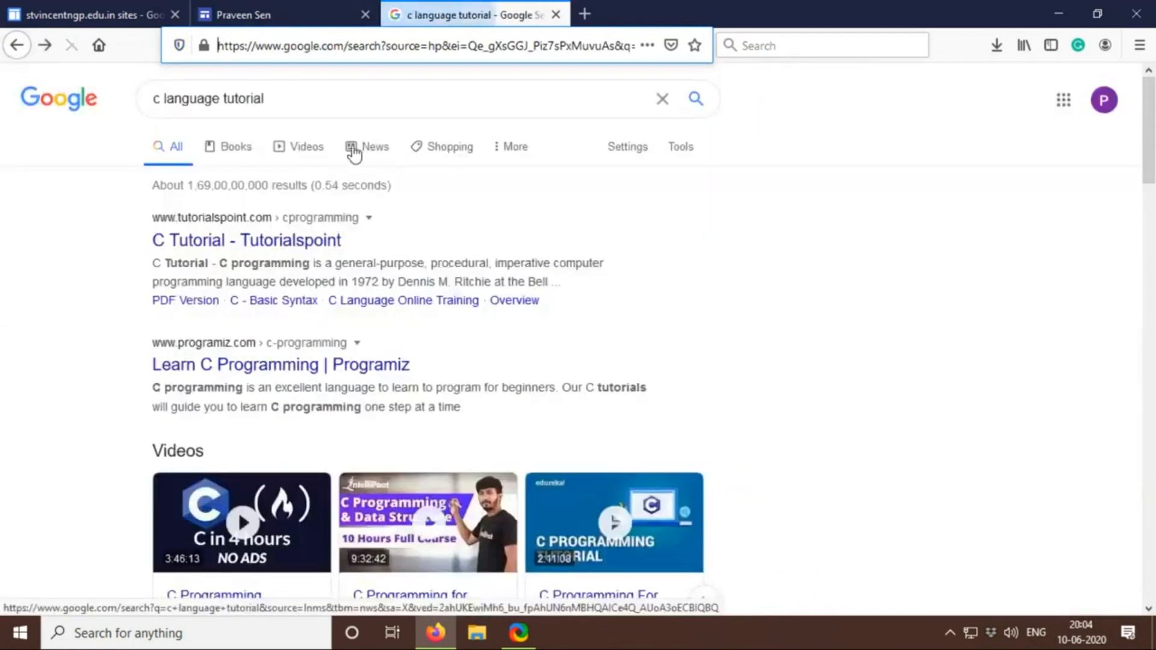
{"action": "double_click", "coordinate": [154, 98]}
{"action": "type", "text": "JAVA"}
{"action": "key", "text": "Return"}
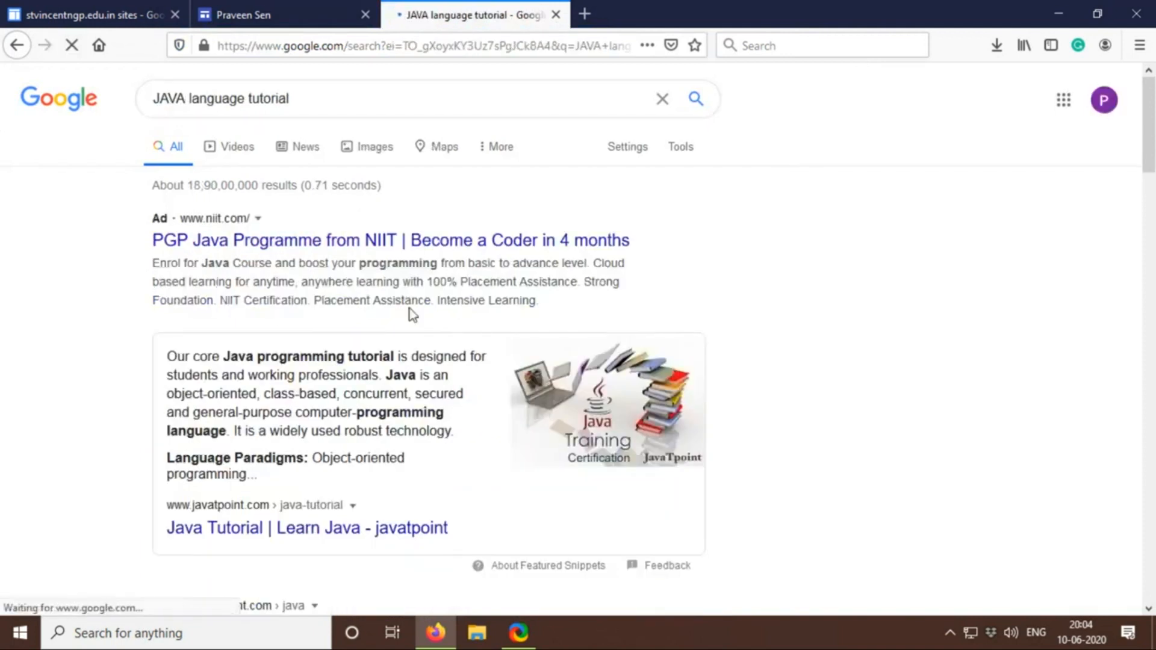
Open javatpoint's Java Tutorial from the search results, copy its address and return to the site's button dialog
{"action": "scroll", "coordinate": [410, 309], "scroll_direction": "down", "scroll_amount": 2}
{"action": "left_click", "coordinate": [320, 446]}
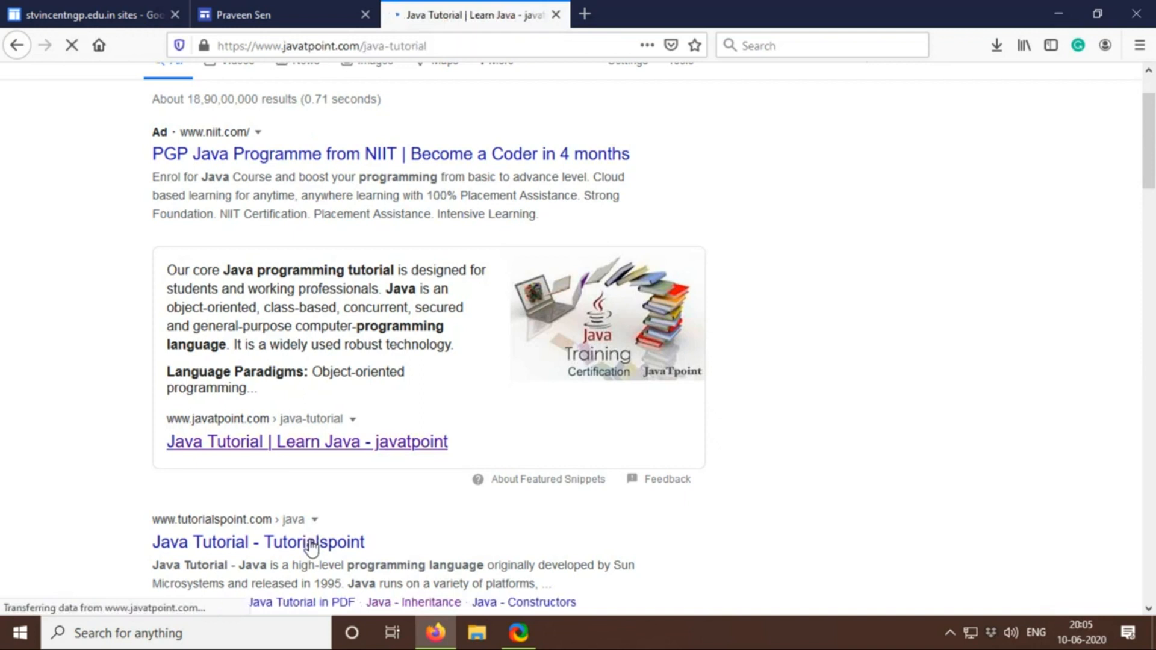
{"action": "left_click", "coordinate": [491, 47]}
{"action": "key", "text": "ctrl+c"}
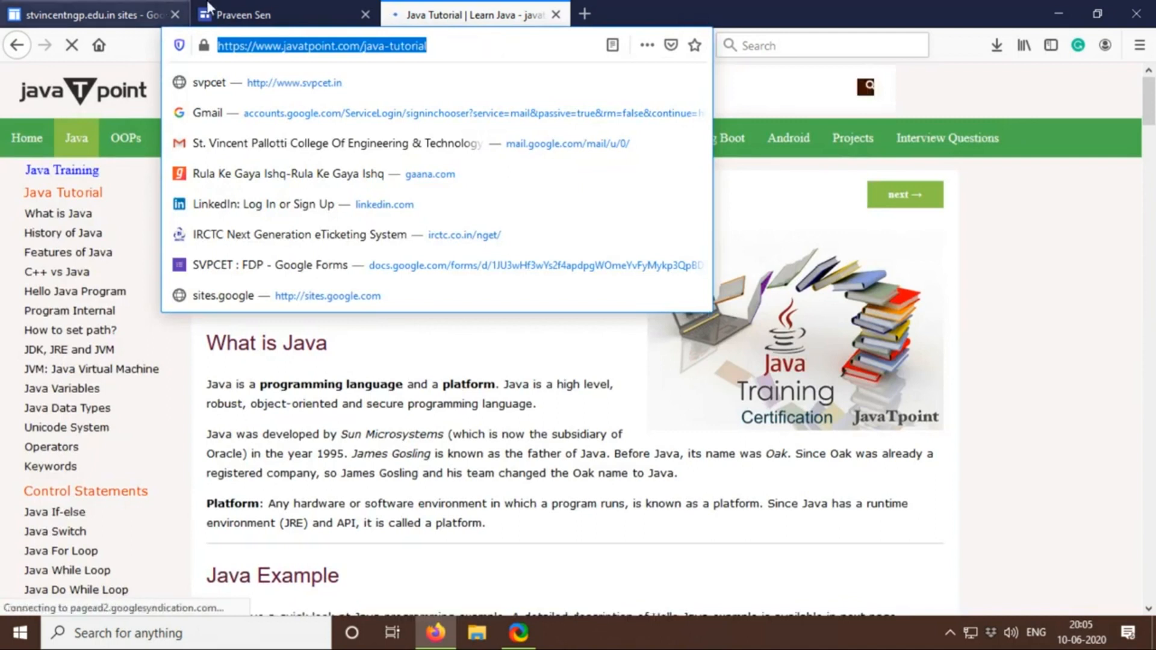
{"action": "left_click", "coordinate": [275, 14]}
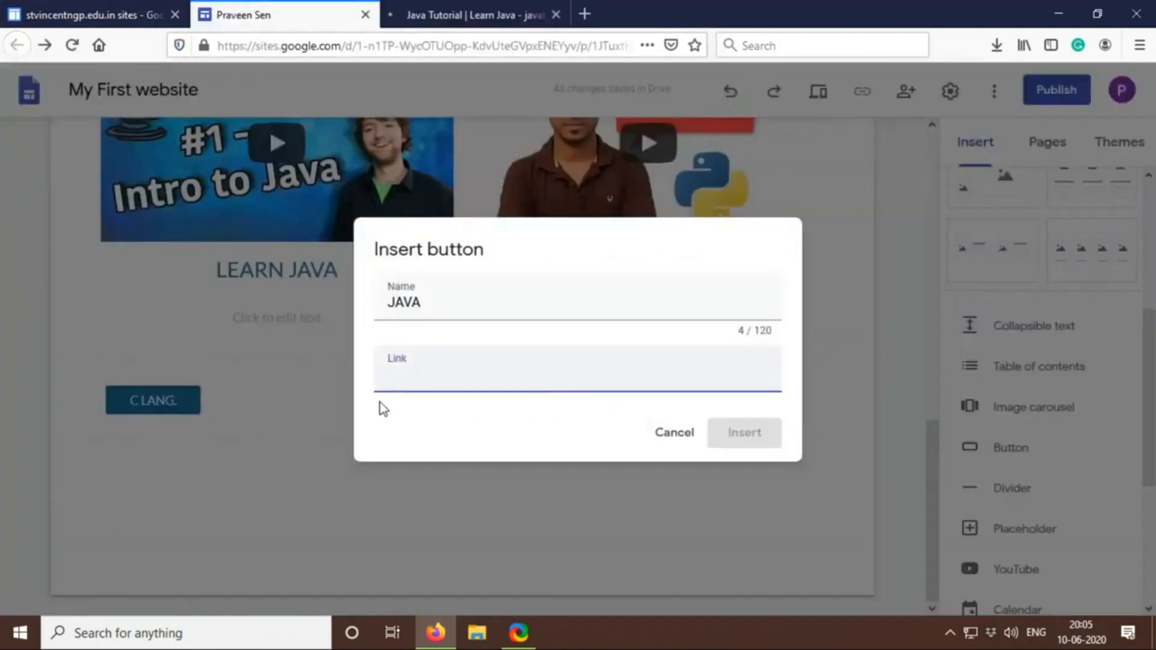
{"action": "key", "text": "ctrl+v"}
{"action": "left_click", "coordinate": [753, 435]}
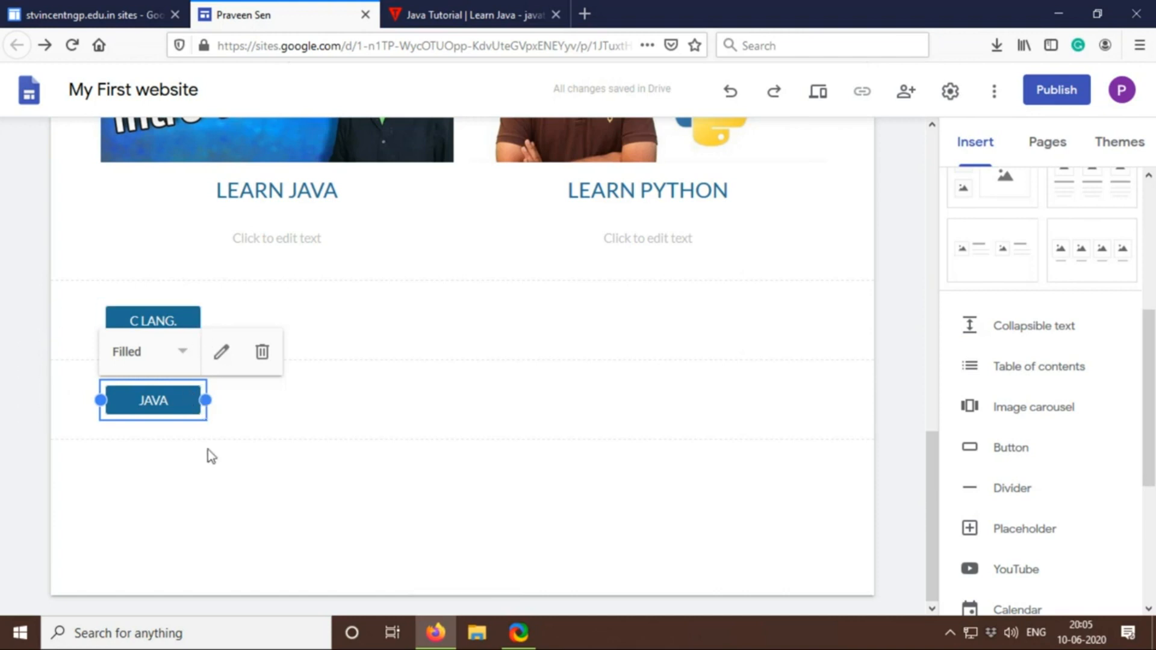
{"action": "left_click_drag", "start_coordinate": [168, 405], "coordinate": [278, 323]}
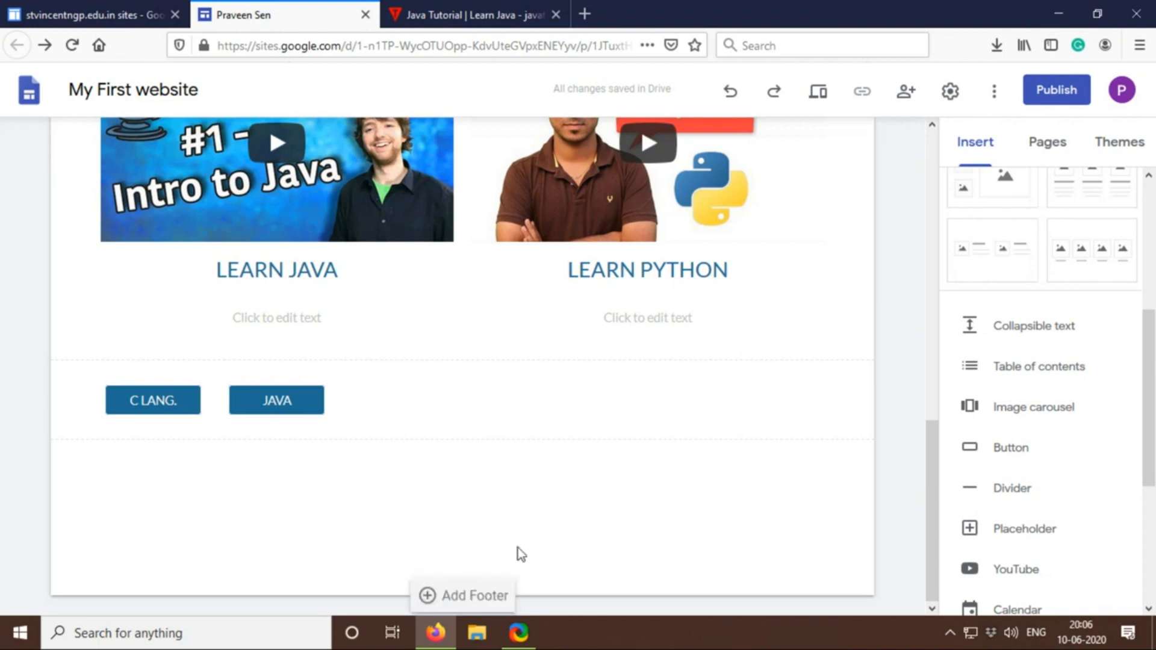
Start inserting a map and search for the location ST. VINCENT PALLOTTI COLLEGE OF ENGINEERING NAGPUR
{"action": "scroll", "coordinate": [959, 400], "scroll_direction": "up", "scroll_amount": 5}
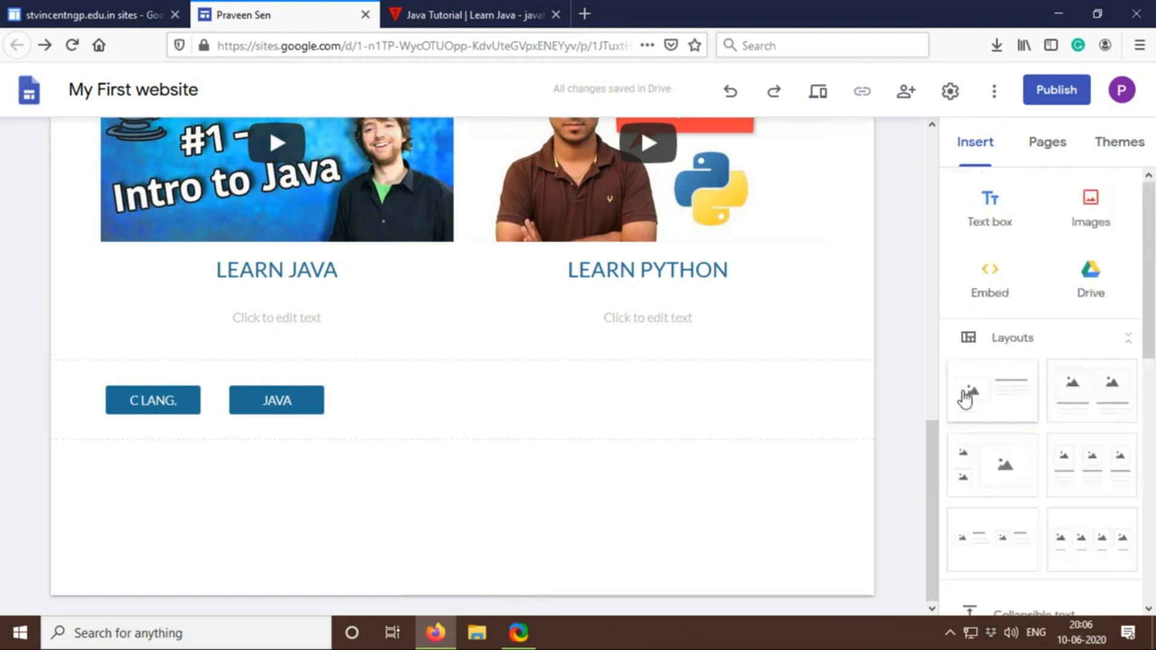
{"action": "scroll", "coordinate": [1039, 458], "scroll_direction": "down", "scroll_amount": 2}
{"action": "scroll", "coordinate": [1038, 467], "scroll_direction": "down", "scroll_amount": 5}
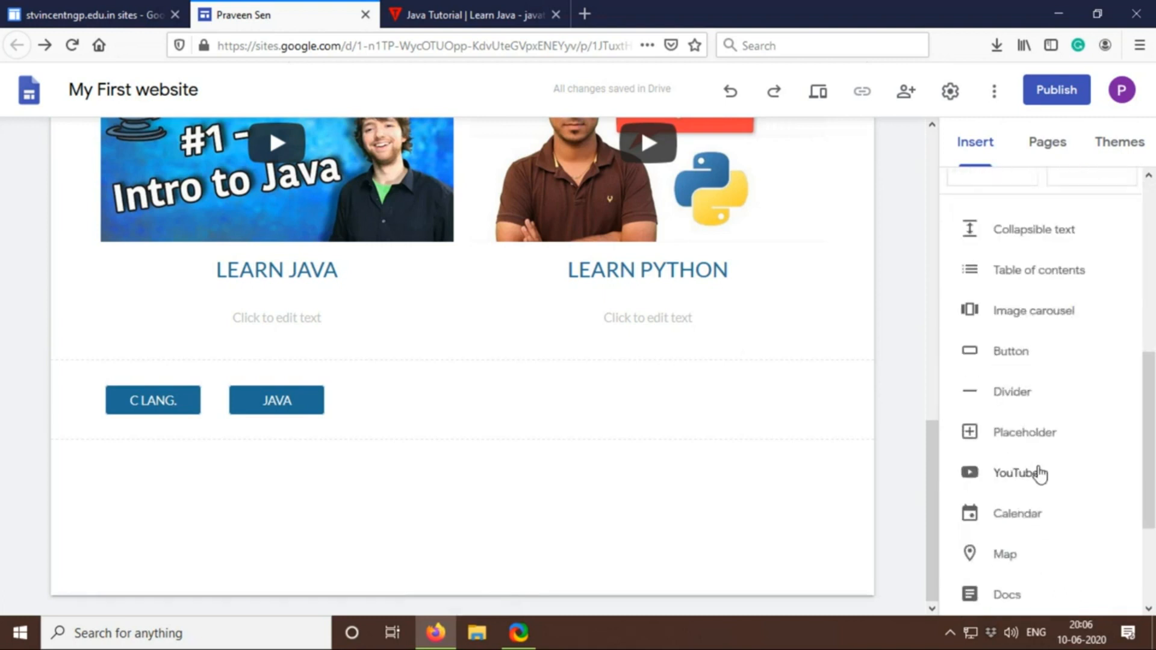
{"action": "left_click", "coordinate": [1025, 558]}
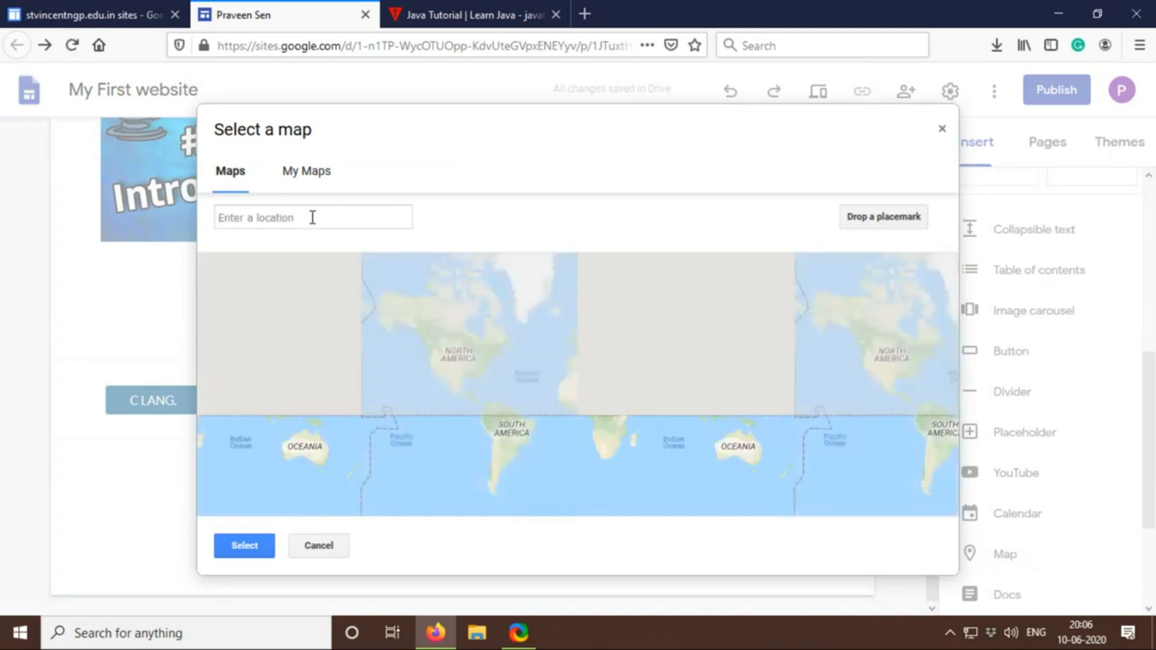
{"action": "type", "text": "s"}
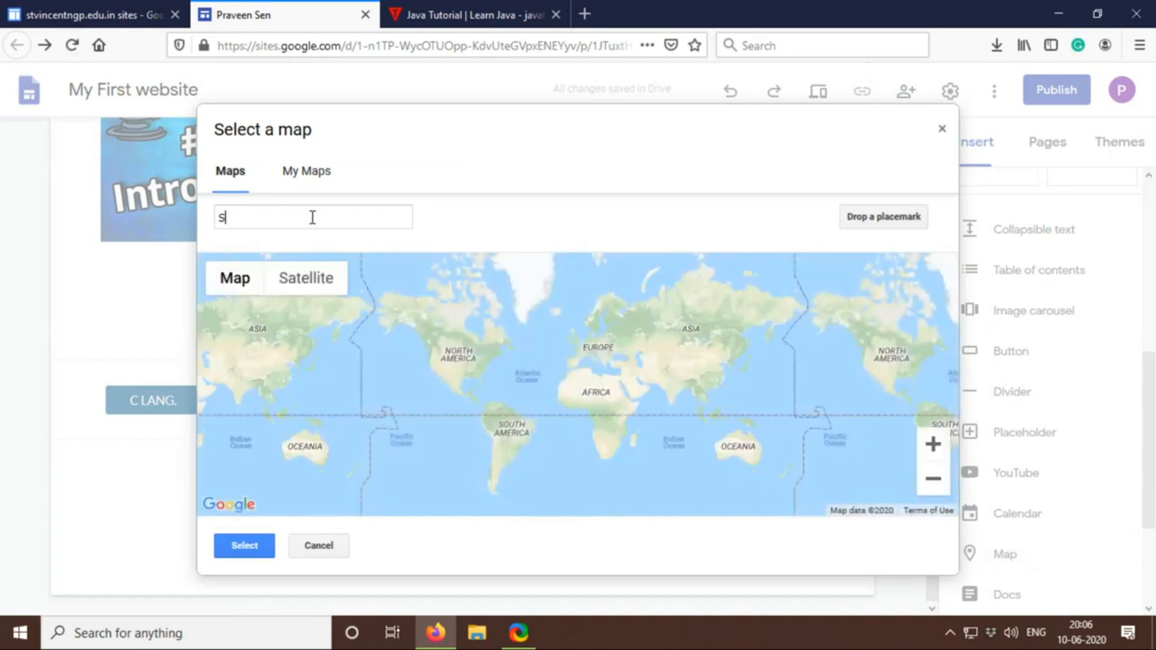
{"action": "type", "text": "T. V"}
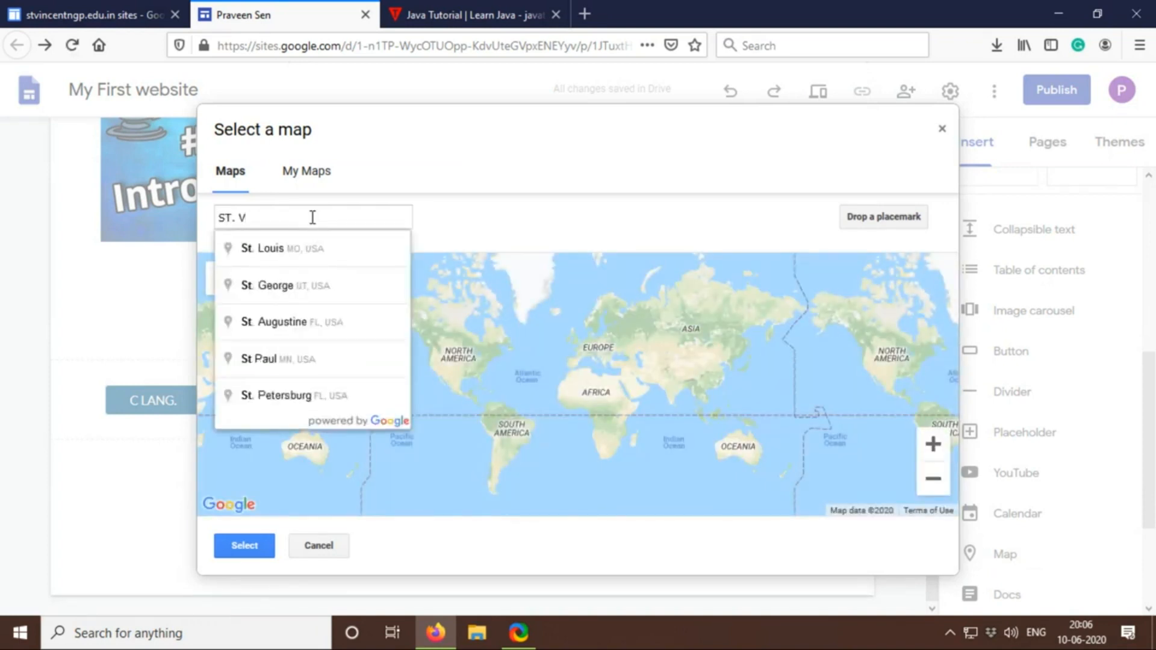
{"action": "type", "text": "INCENT "}
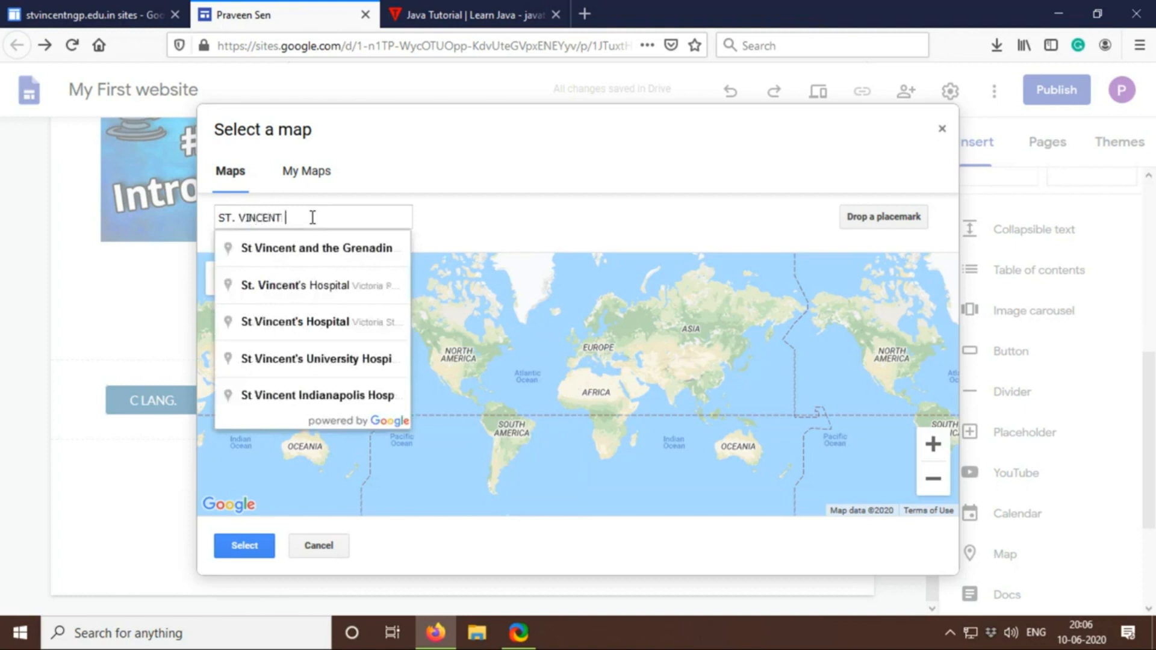
{"action": "type", "text": "PALLOTTI COLLEGE"}
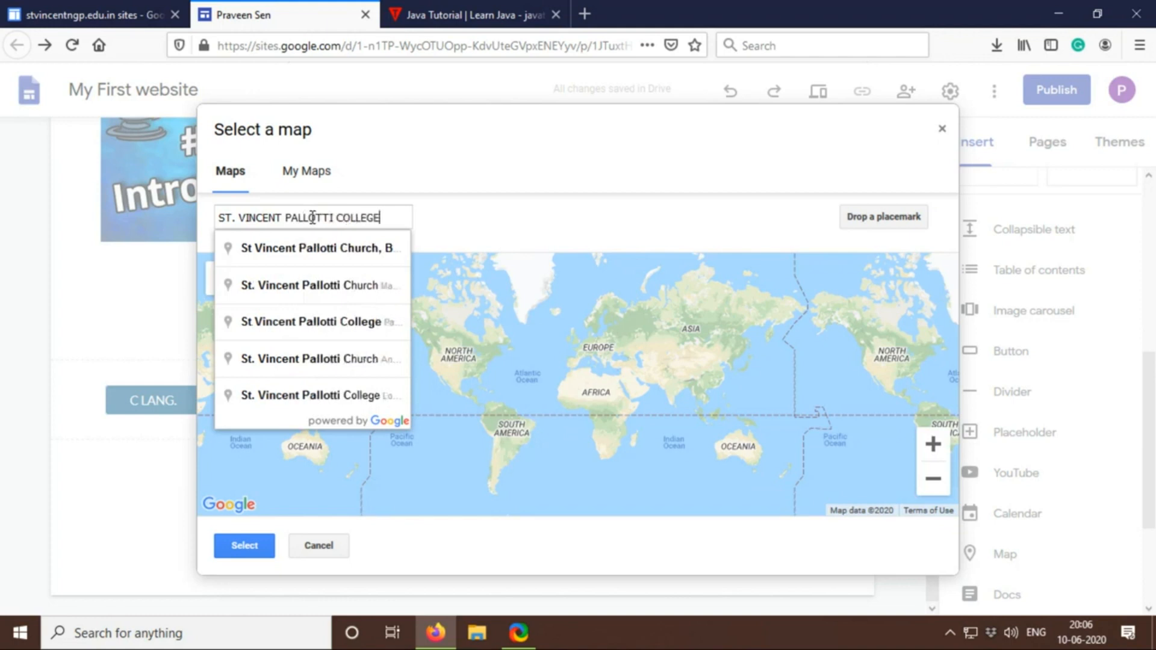
{"action": "type", "text": " O"}
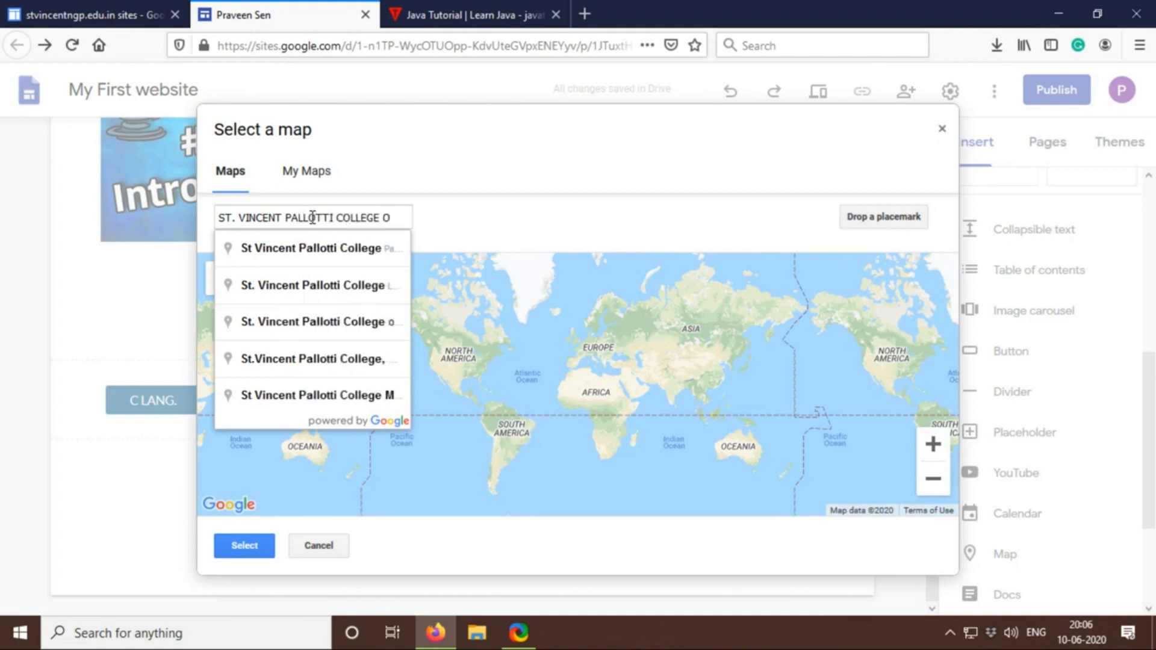
{"action": "type", "text": "F ENGINEERING NAGPUR"}
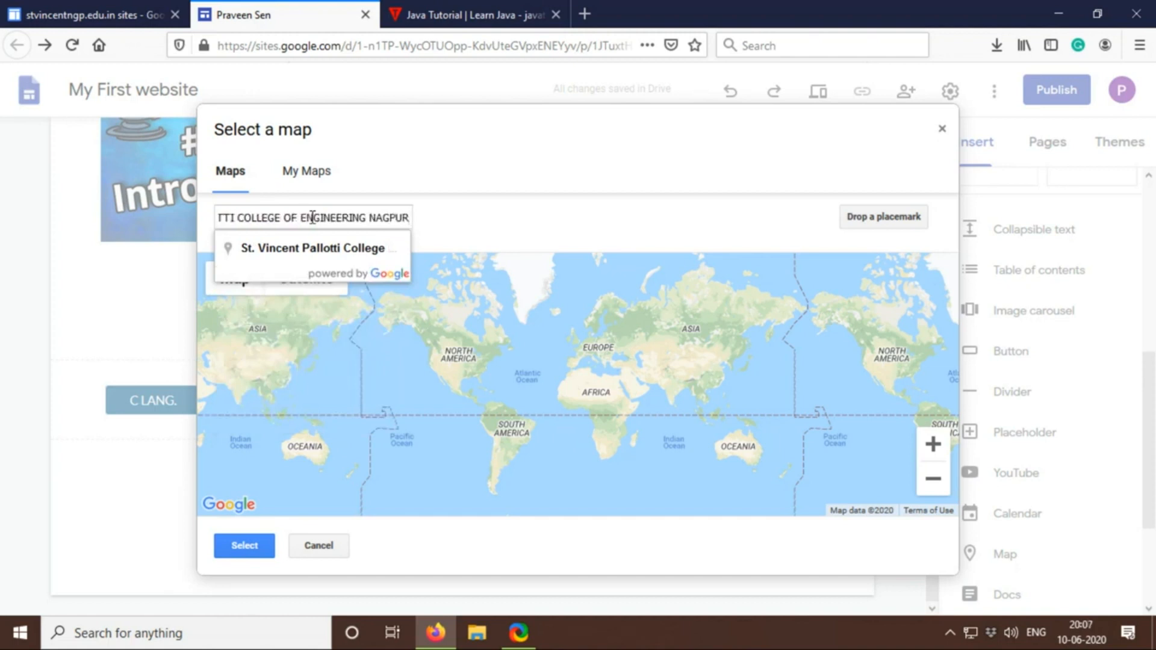
{"action": "key", "text": "Return"}
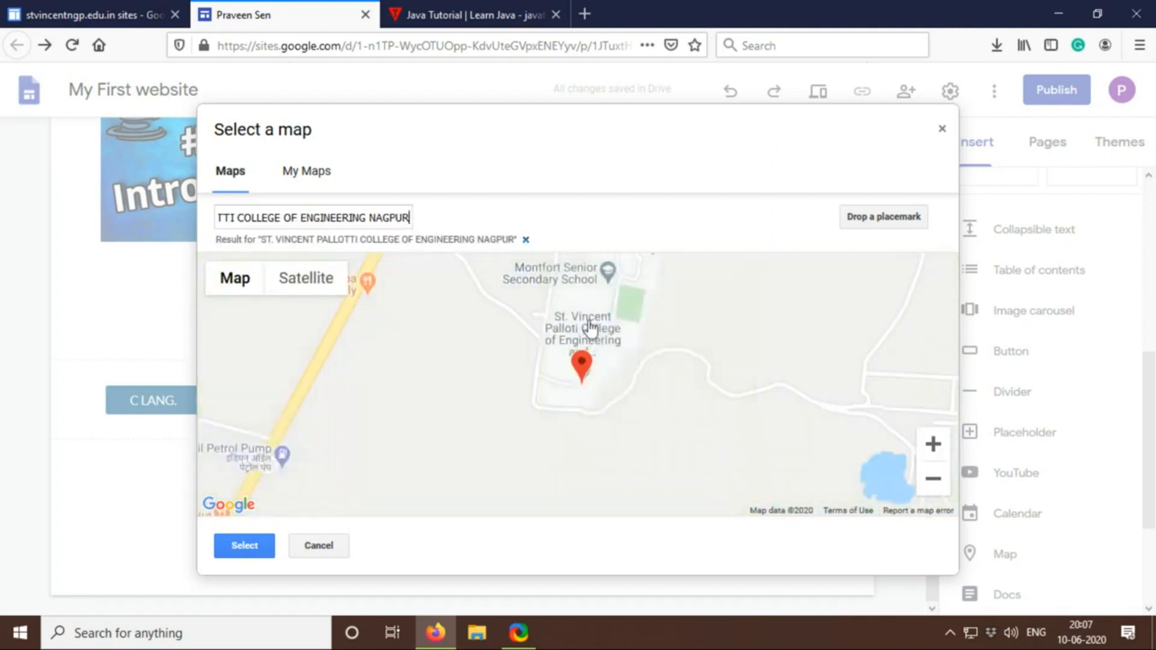
Insert the map of the found college location into the page below the buttons
{"action": "left_click", "coordinate": [245, 547]}
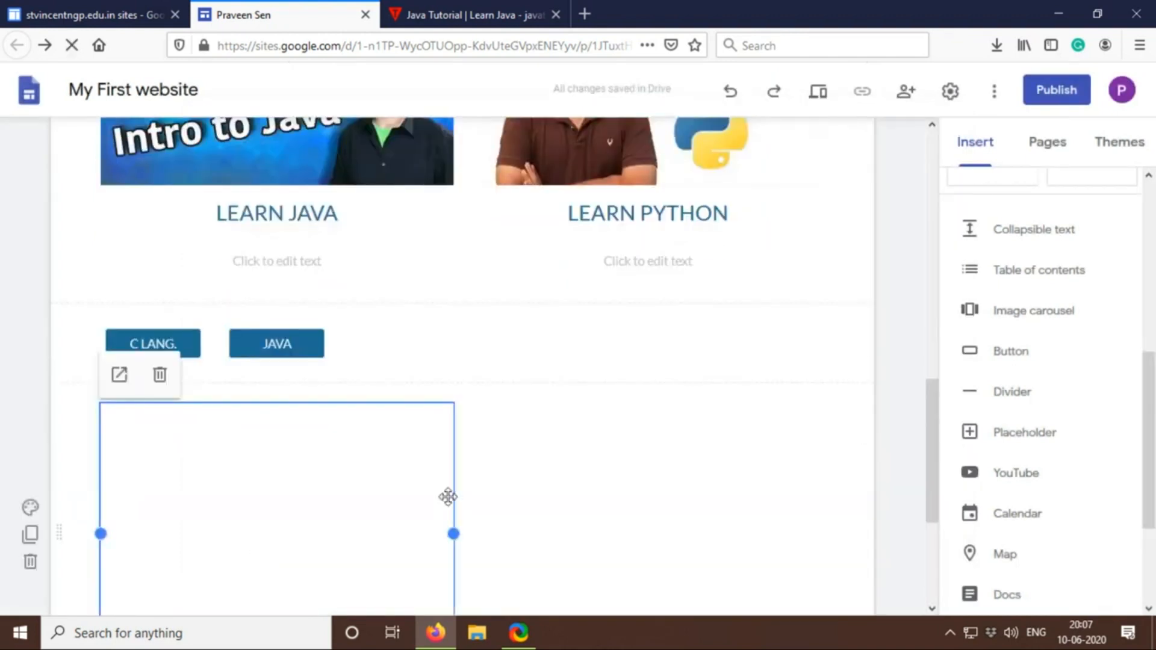
{"action": "scroll", "coordinate": [449, 497], "scroll_direction": "down", "scroll_amount": 3}
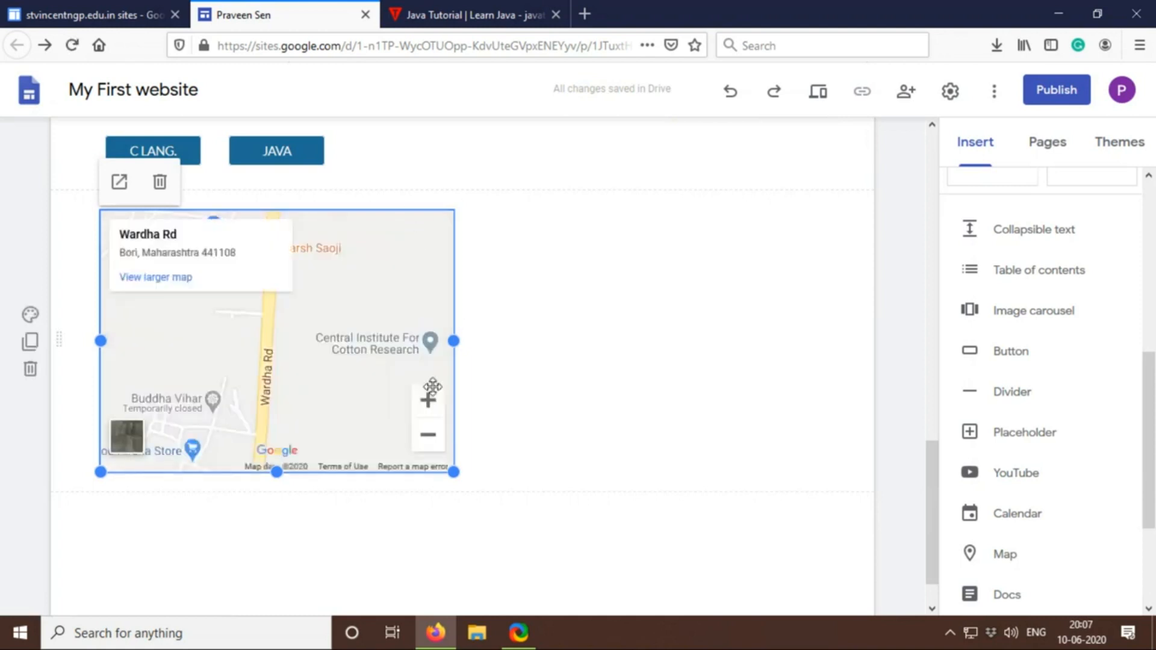
{"action": "left_click", "coordinate": [516, 297]}
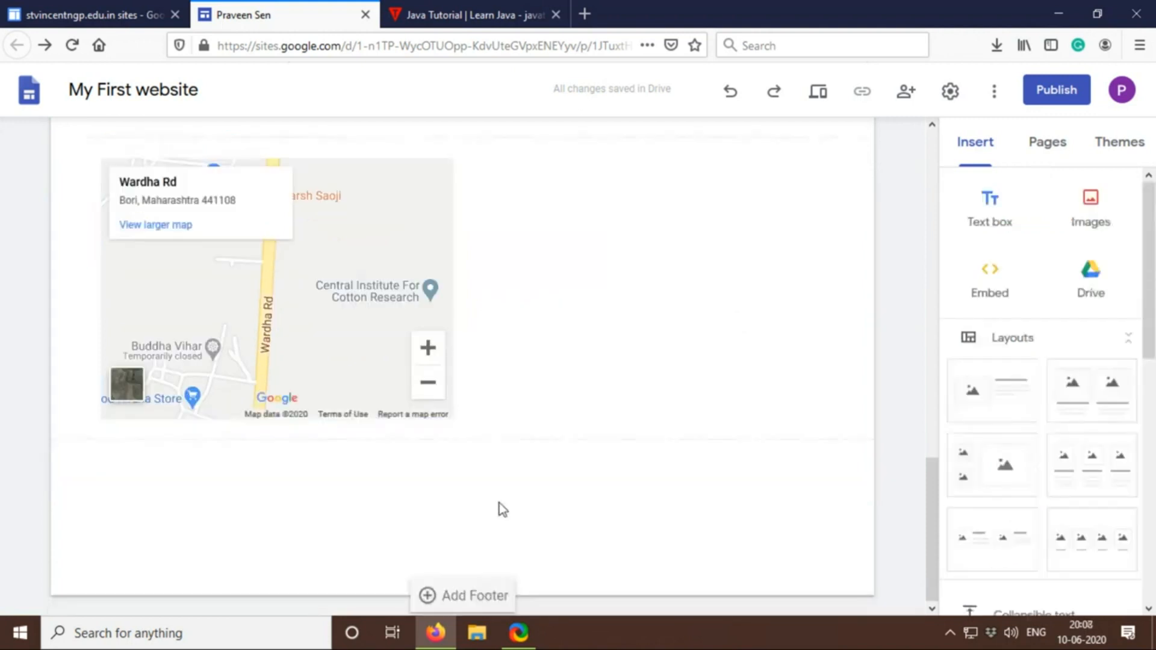
Review the page in the editor, preview the site and look through it at tablet size
{"action": "scroll", "coordinate": [499, 504], "scroll_direction": "up", "scroll_amount": 10}
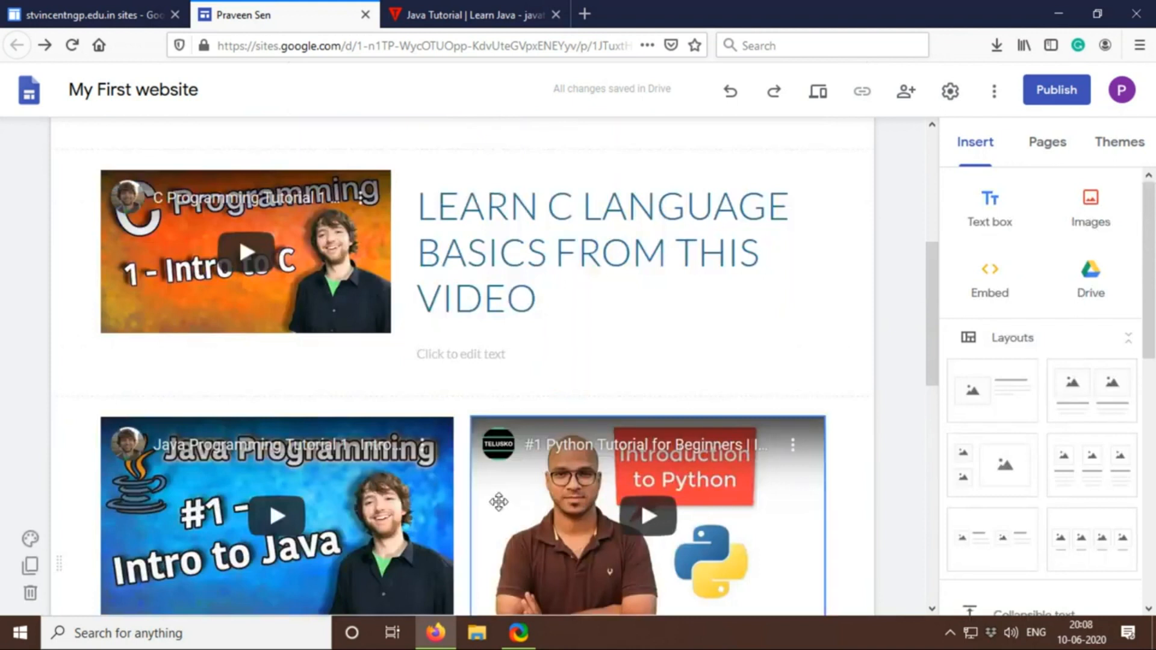
{"action": "scroll", "coordinate": [499, 501], "scroll_direction": "up", "scroll_amount": 5}
{"action": "scroll", "coordinate": [497, 506], "scroll_direction": "down", "scroll_amount": 3}
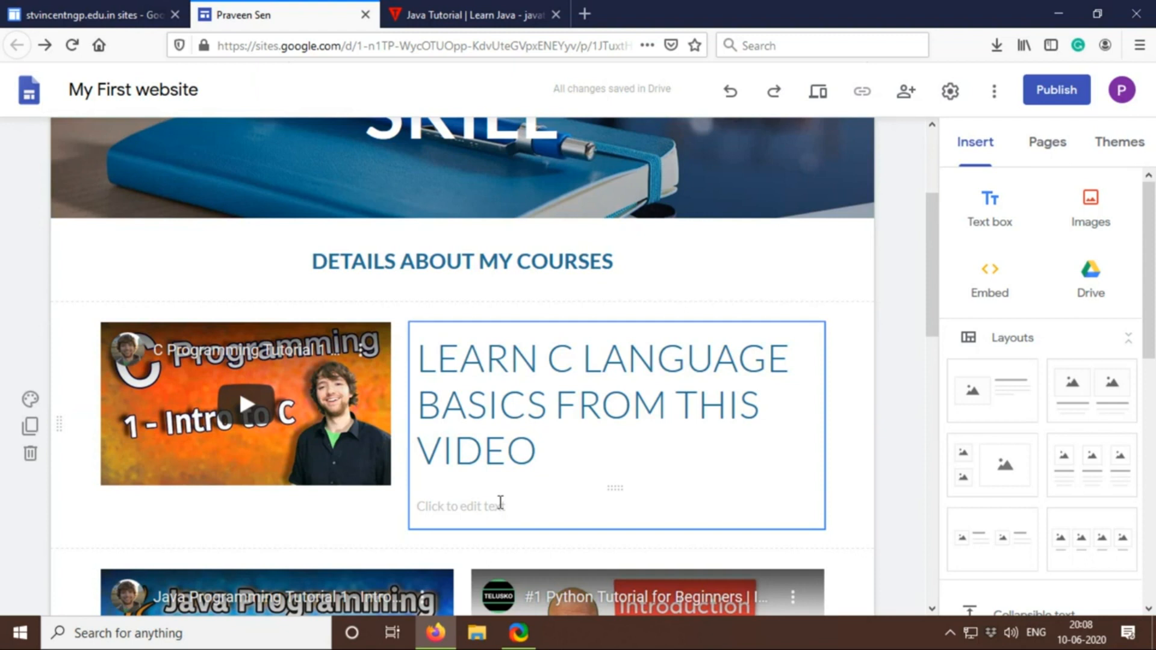
{"action": "left_click", "coordinate": [820, 94]}
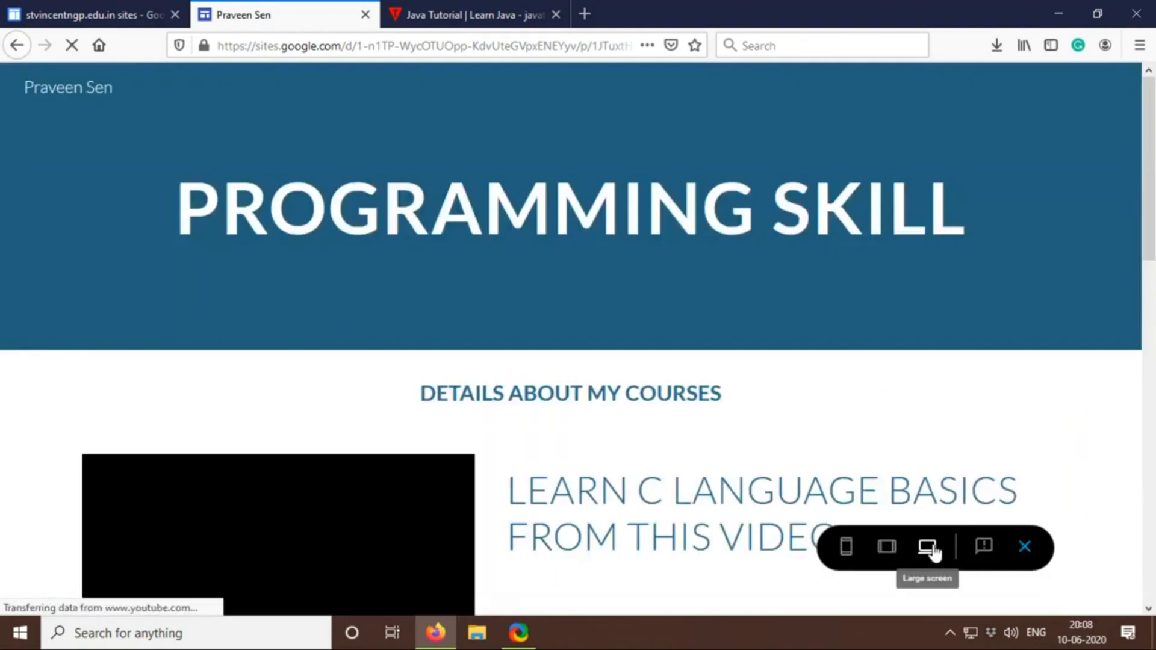
{"action": "left_click", "coordinate": [886, 548]}
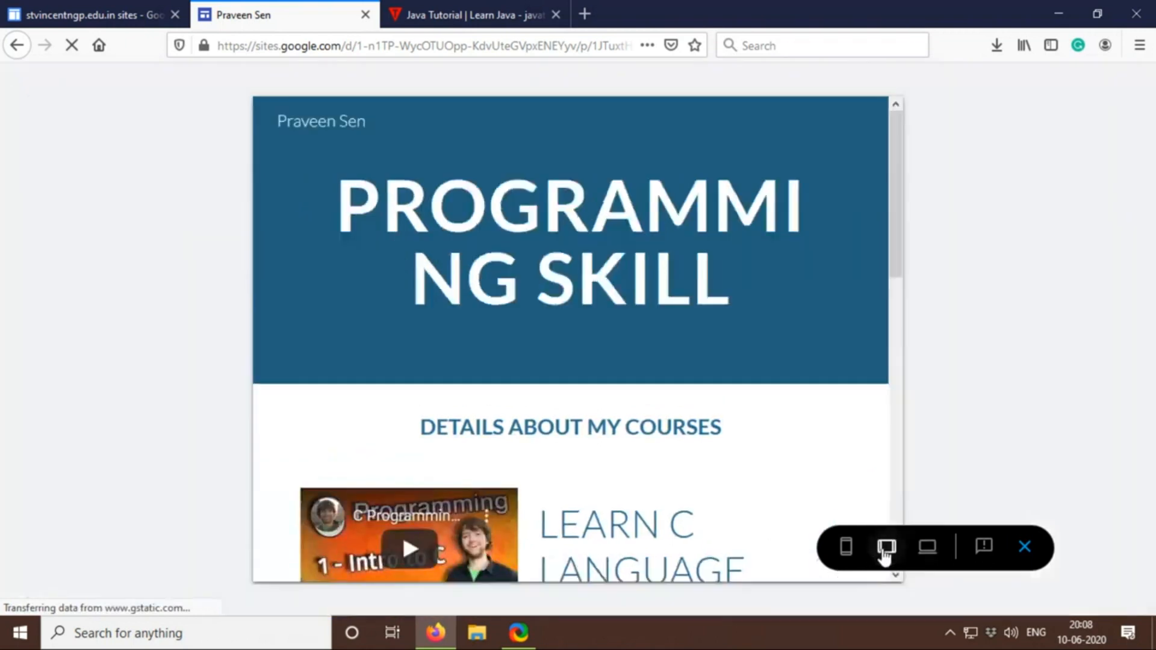
{"action": "scroll", "coordinate": [774, 436], "scroll_direction": "down", "scroll_amount": 4}
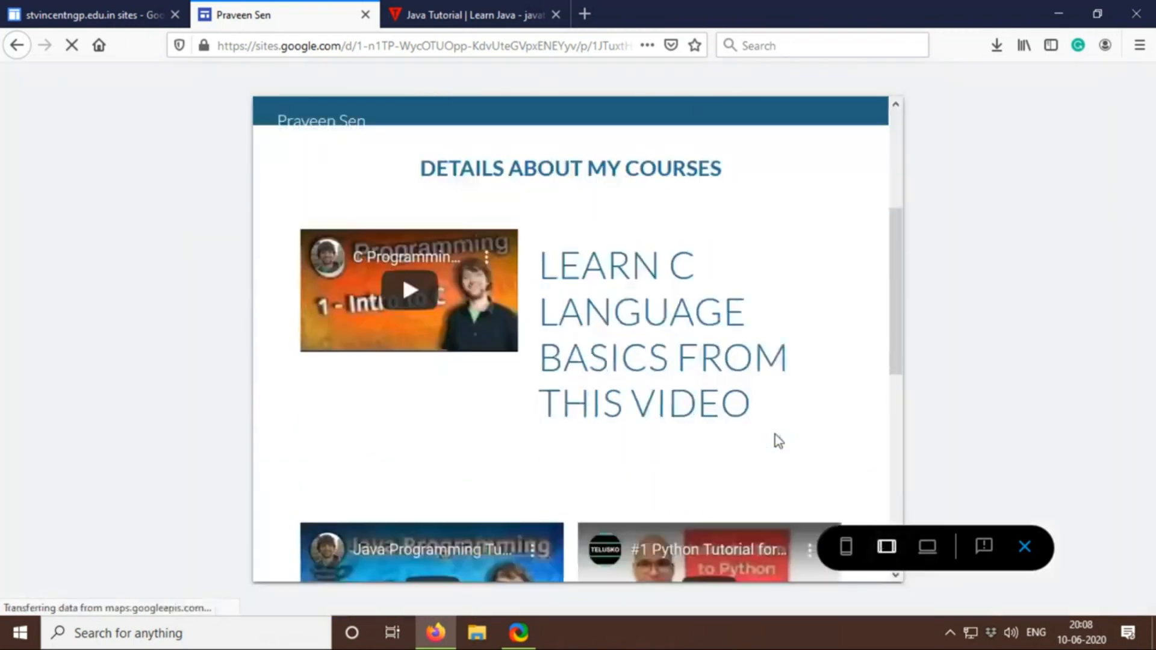
{"action": "scroll", "coordinate": [779, 441], "scroll_direction": "down", "scroll_amount": 6}
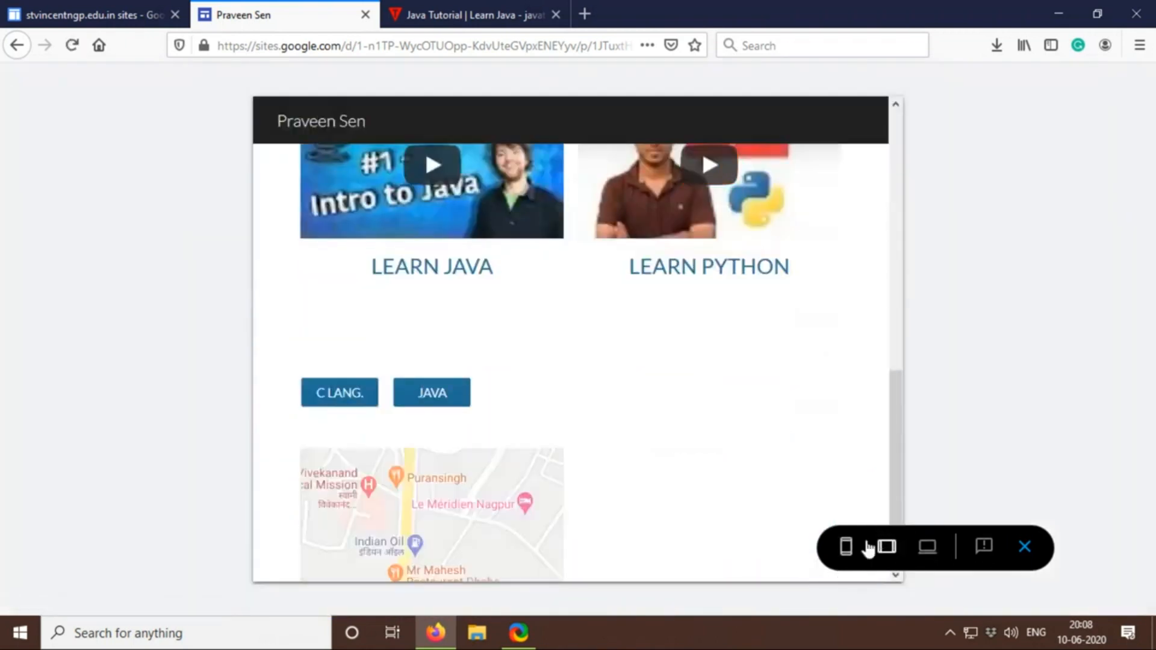
{"action": "scroll", "coordinate": [827, 475], "scroll_direction": "down", "scroll_amount": 2}
Switch the preview to phone size and look through the whole page
{"action": "left_click", "coordinate": [846, 553]}
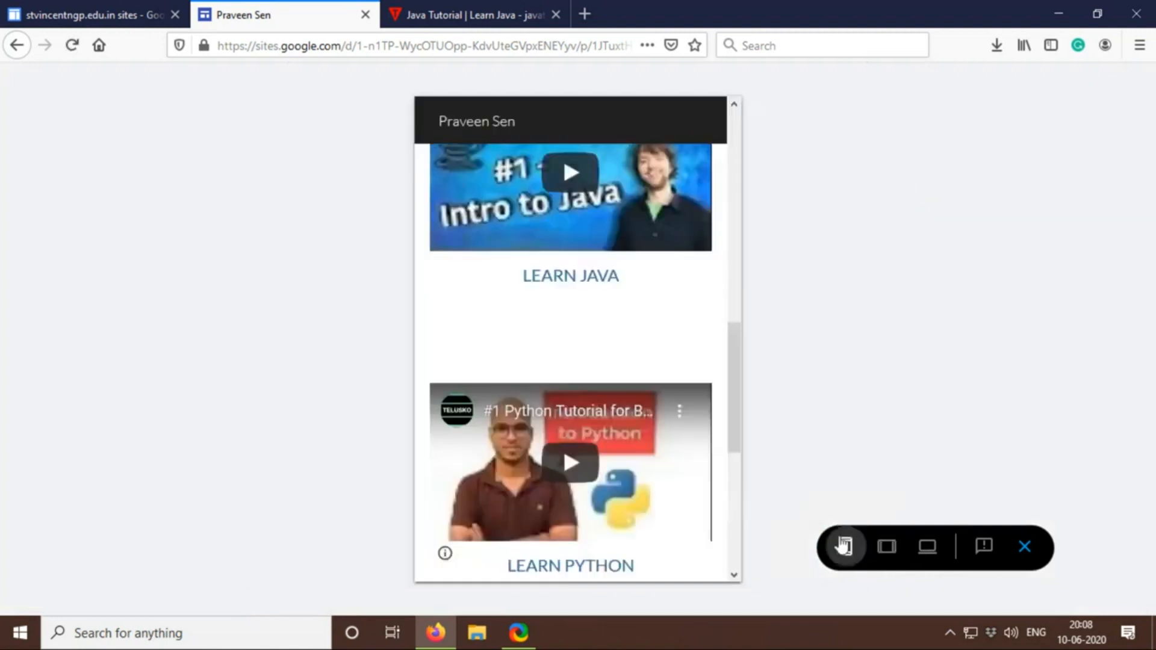
{"action": "scroll", "coordinate": [698, 361], "scroll_direction": "down", "scroll_amount": 6}
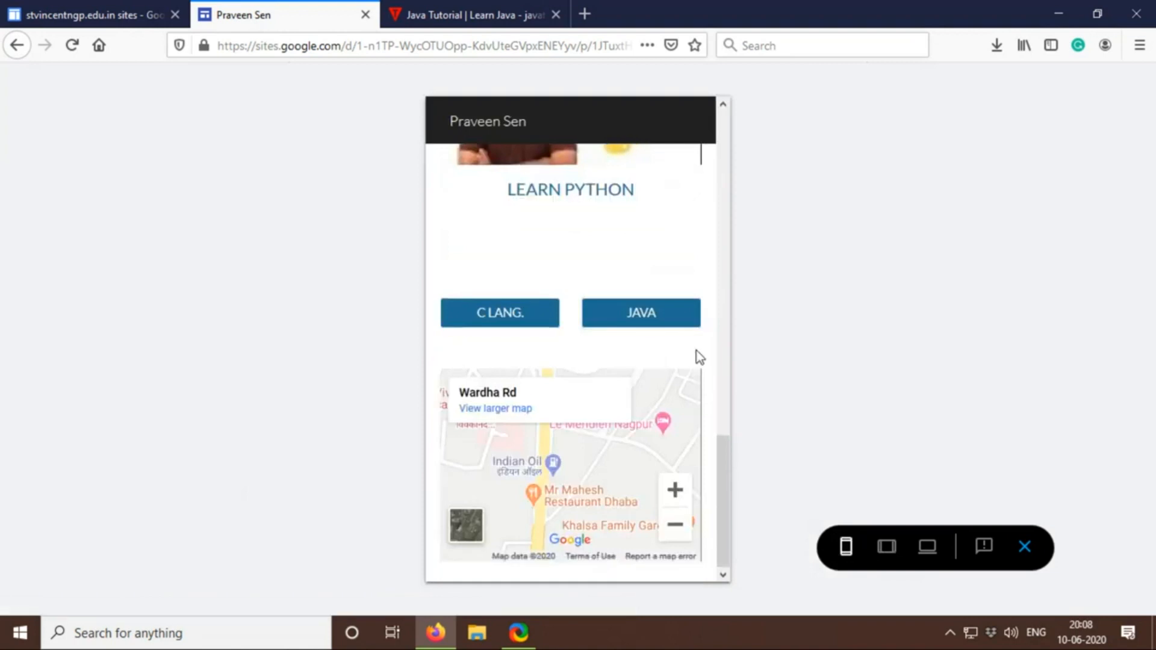
{"action": "scroll", "coordinate": [697, 357], "scroll_direction": "up", "scroll_amount": 10}
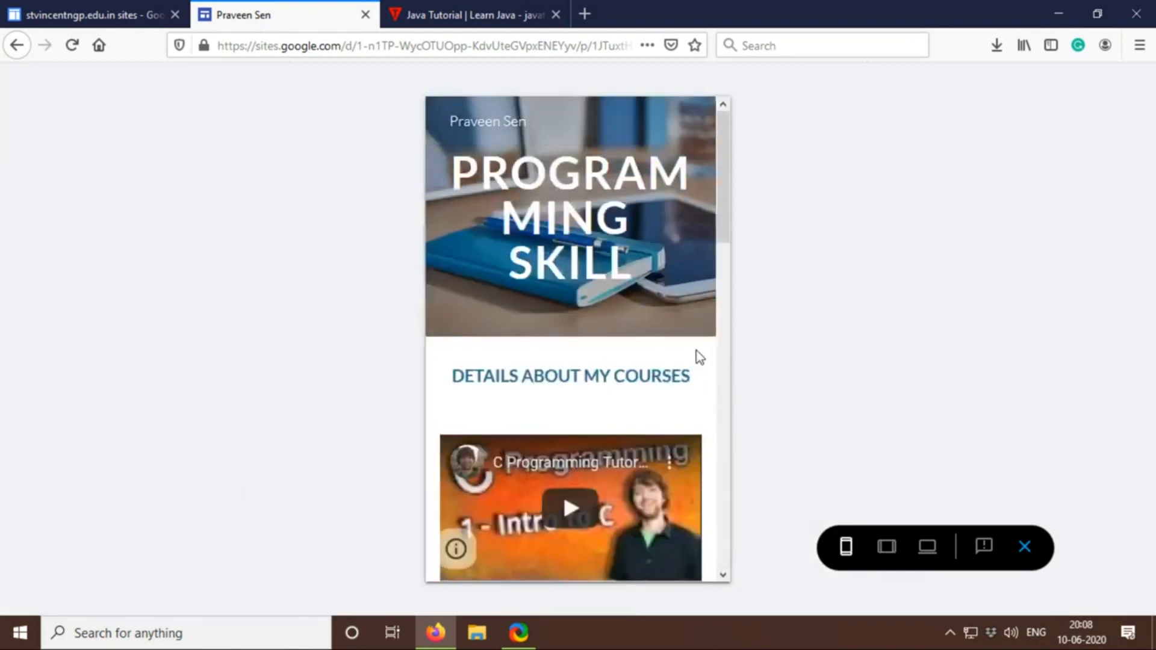
Exit the preview and publish the site under the owner's name as web address, checking the draft and published-site link permissions beforehand
{"action": "left_click", "coordinate": [1024, 550]}
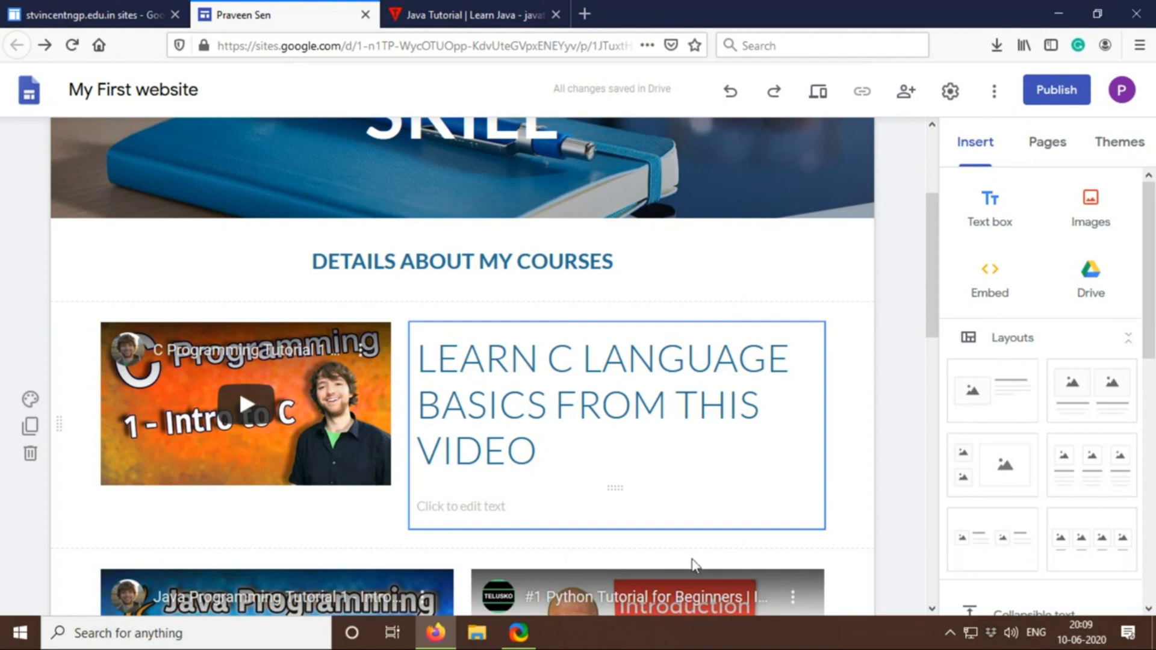
{"action": "left_click", "coordinate": [1062, 91]}
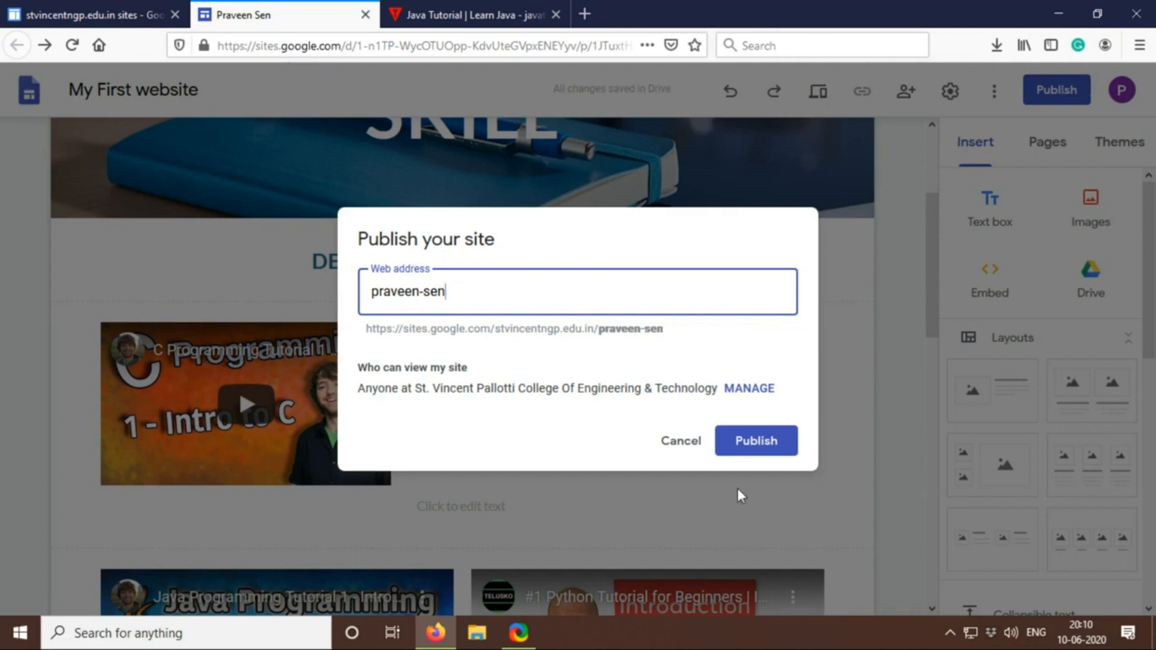
{"action": "left_click", "coordinate": [767, 394]}
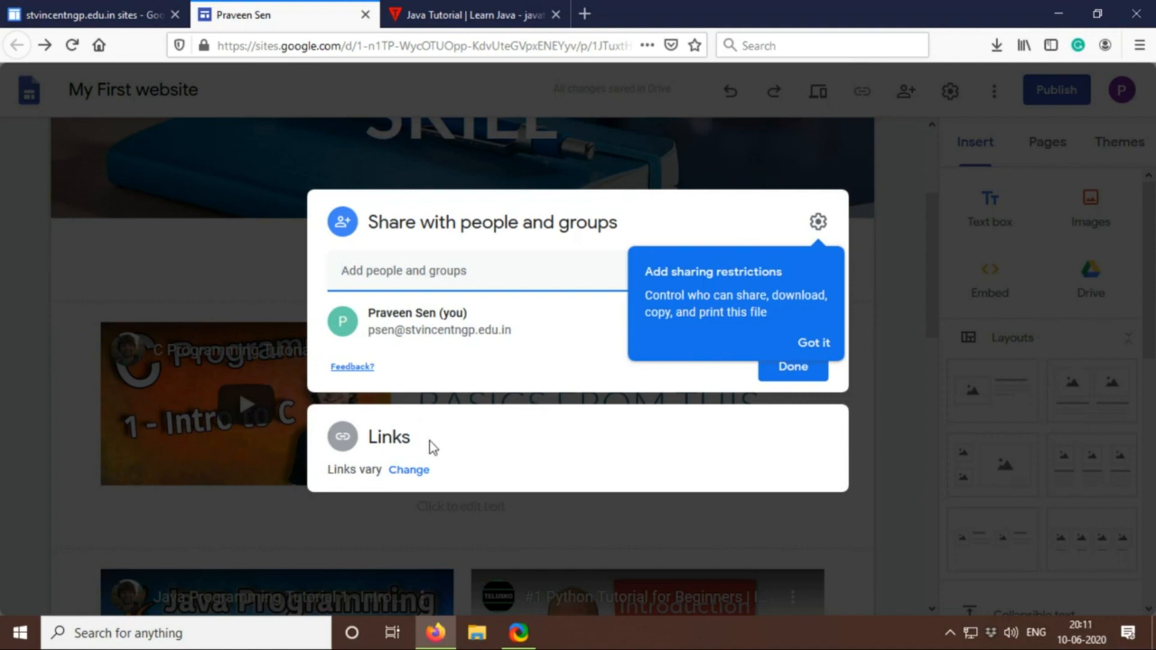
{"action": "left_click", "coordinate": [813, 342]}
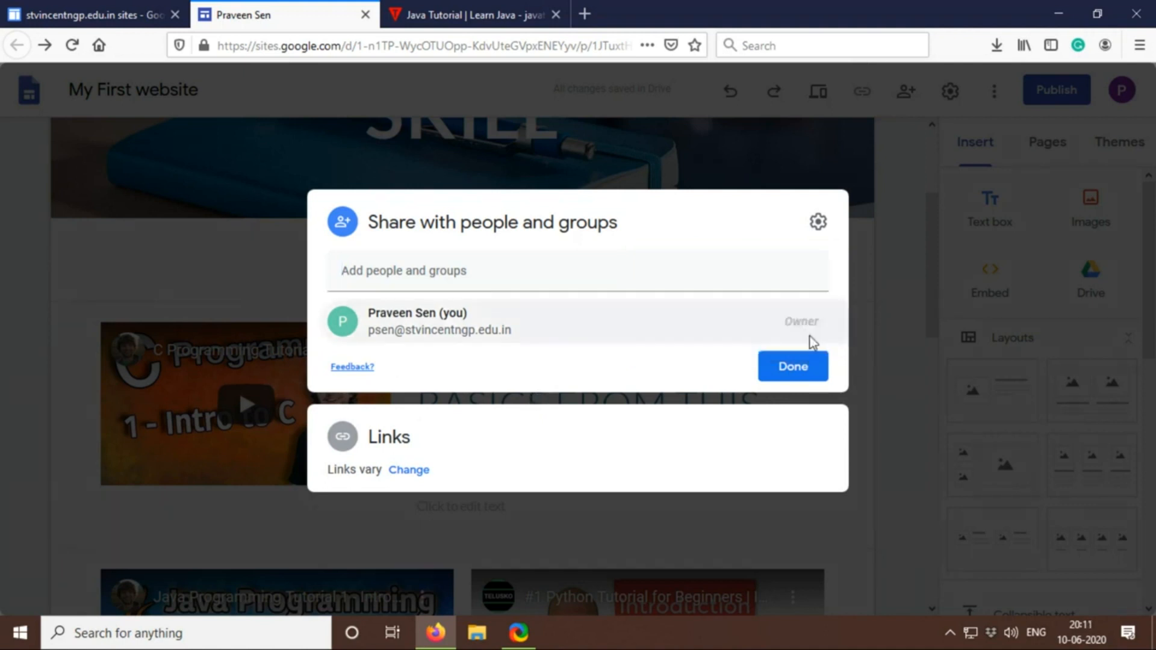
{"action": "left_click", "coordinate": [488, 431]}
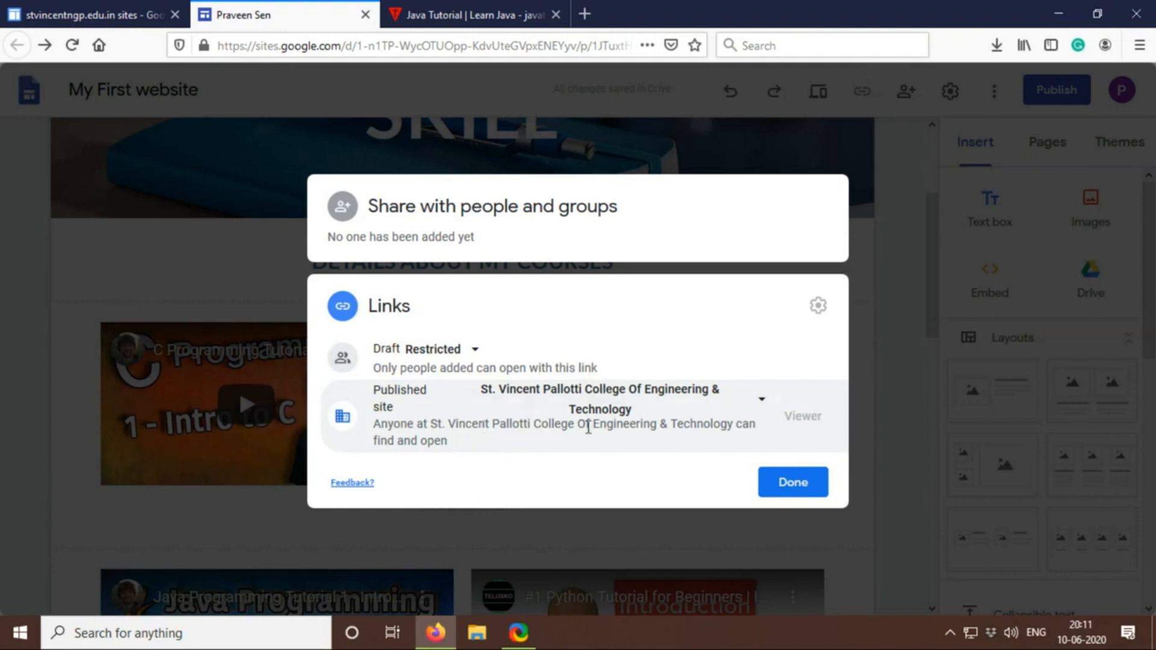
{"action": "left_click", "coordinate": [794, 484]}
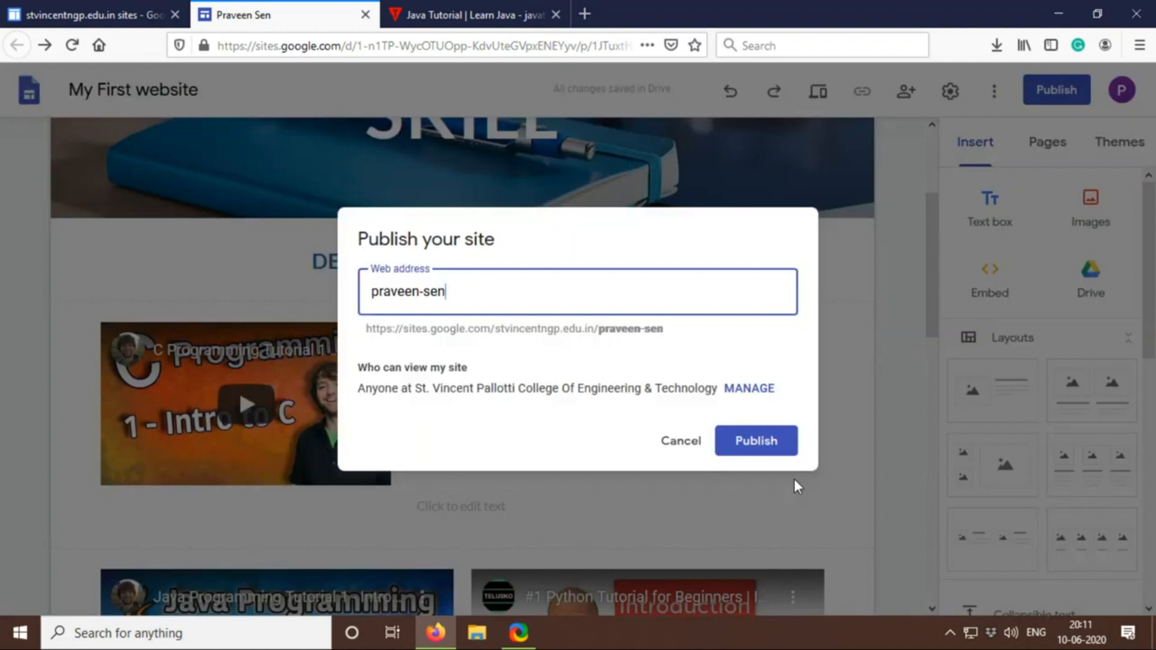
{"action": "left_click", "coordinate": [754, 443]}
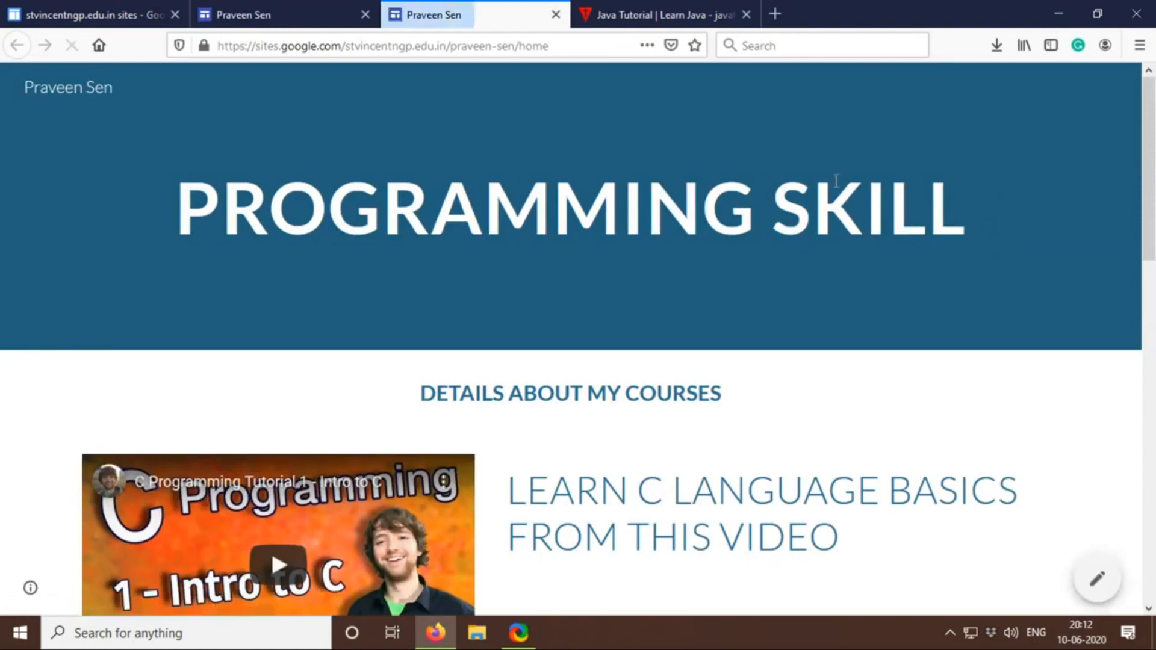
Look through the published page down to the college map, close it and return to the site editor
{"action": "scroll", "coordinate": [836, 181], "scroll_direction": "down", "scroll_amount": 5}
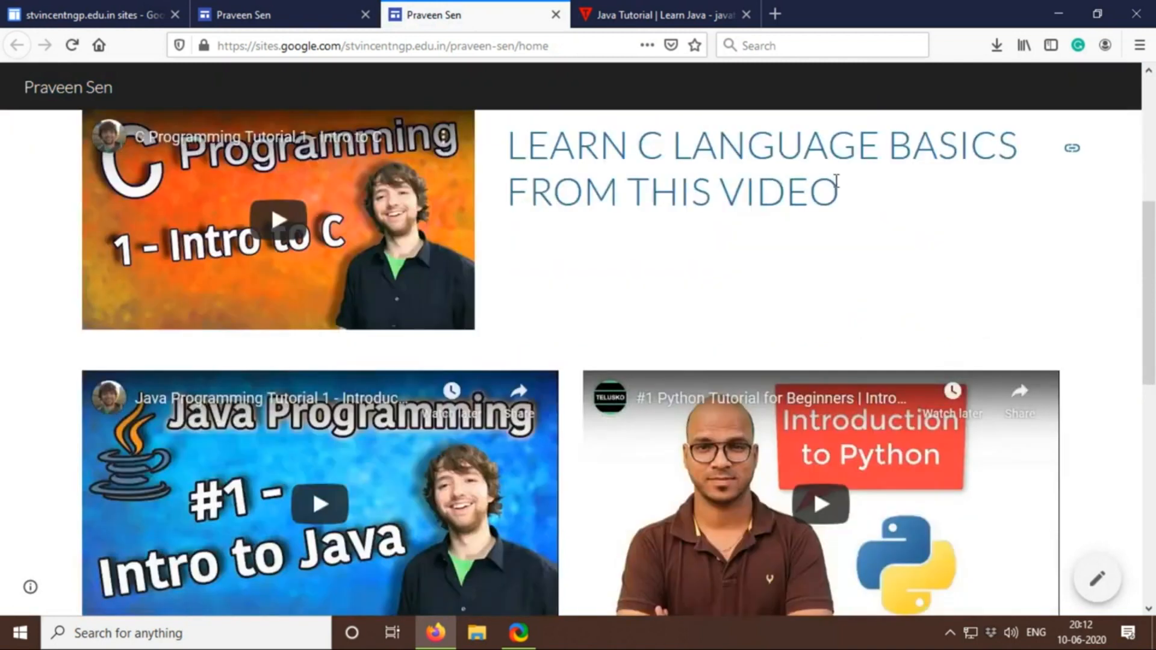
{"action": "scroll", "coordinate": [835, 181], "scroll_direction": "down", "scroll_amount": 8}
{"action": "scroll", "coordinate": [837, 186], "scroll_direction": "down", "scroll_amount": 2}
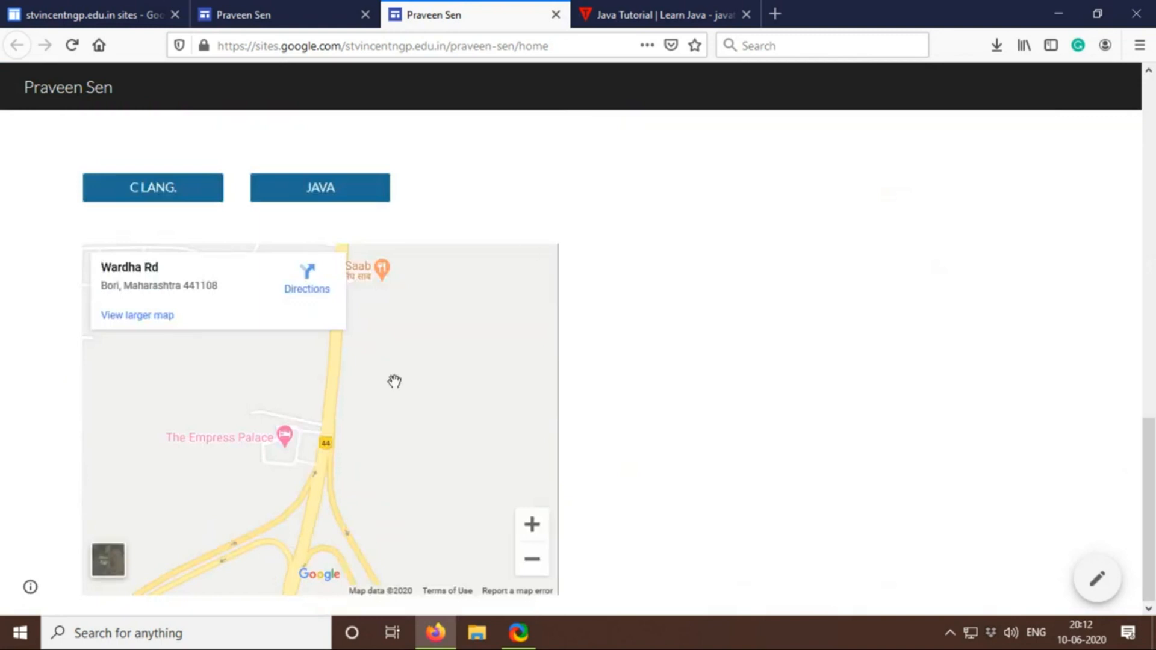
{"action": "scroll", "coordinate": [393, 380], "scroll_direction": "down", "scroll_amount": 2}
{"action": "scroll", "coordinate": [409, 379], "scroll_direction": "up", "scroll_amount": 10}
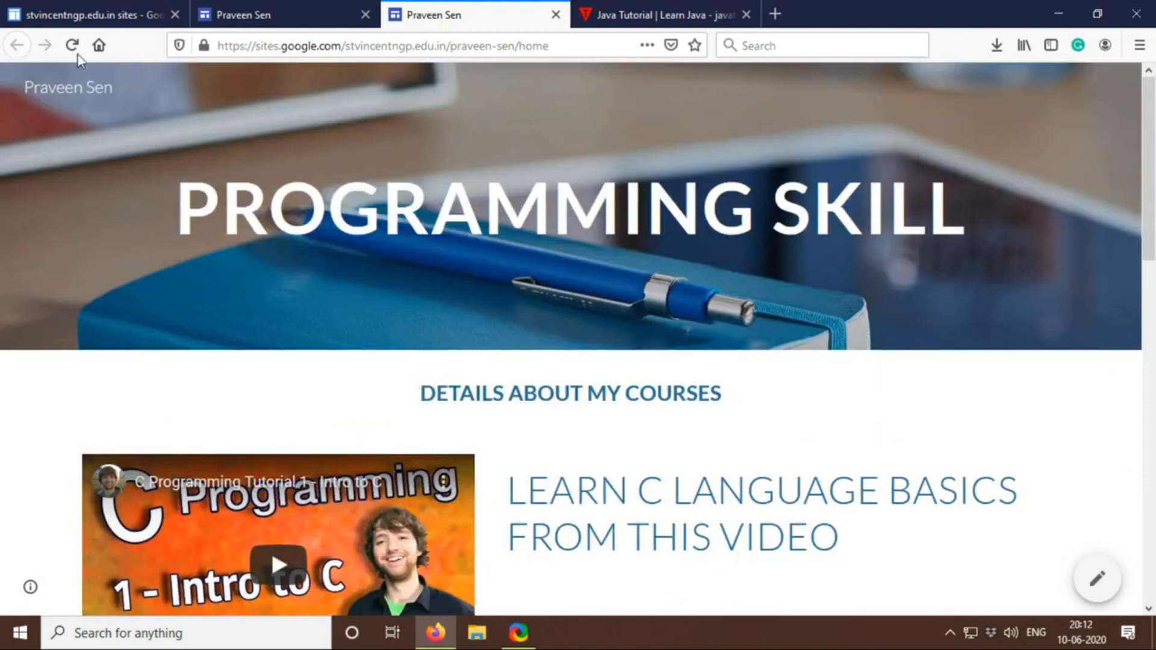
{"action": "left_click", "coordinate": [280, 6]}
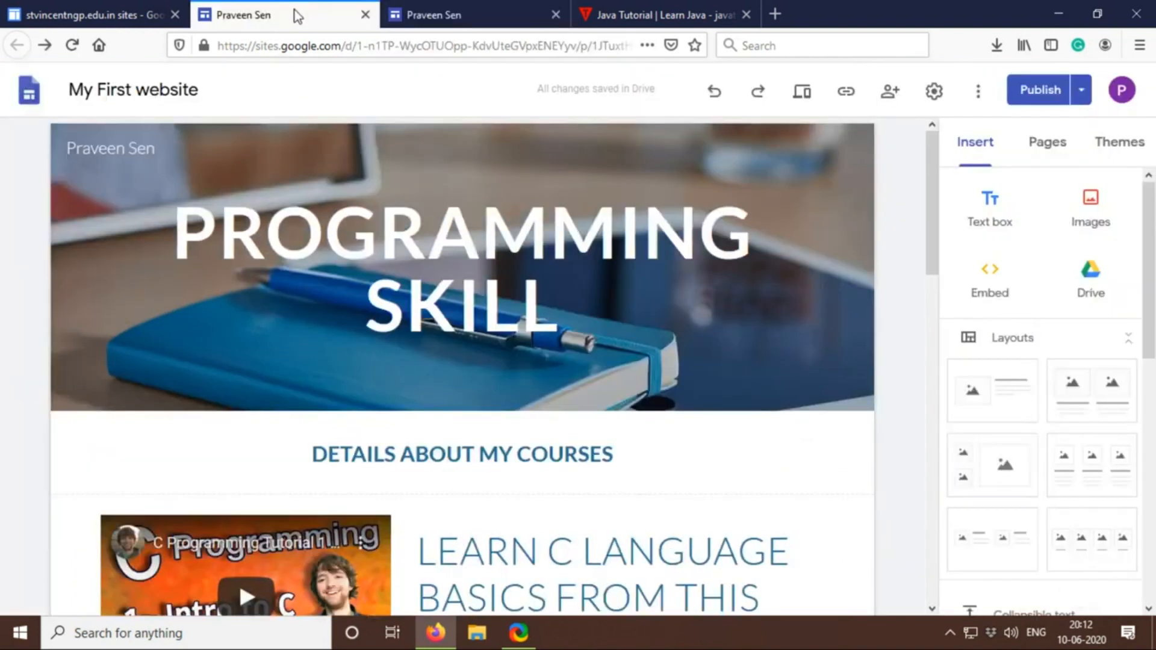
{"action": "left_click", "coordinate": [490, 5]}
{"action": "left_click", "coordinate": [554, 15]}
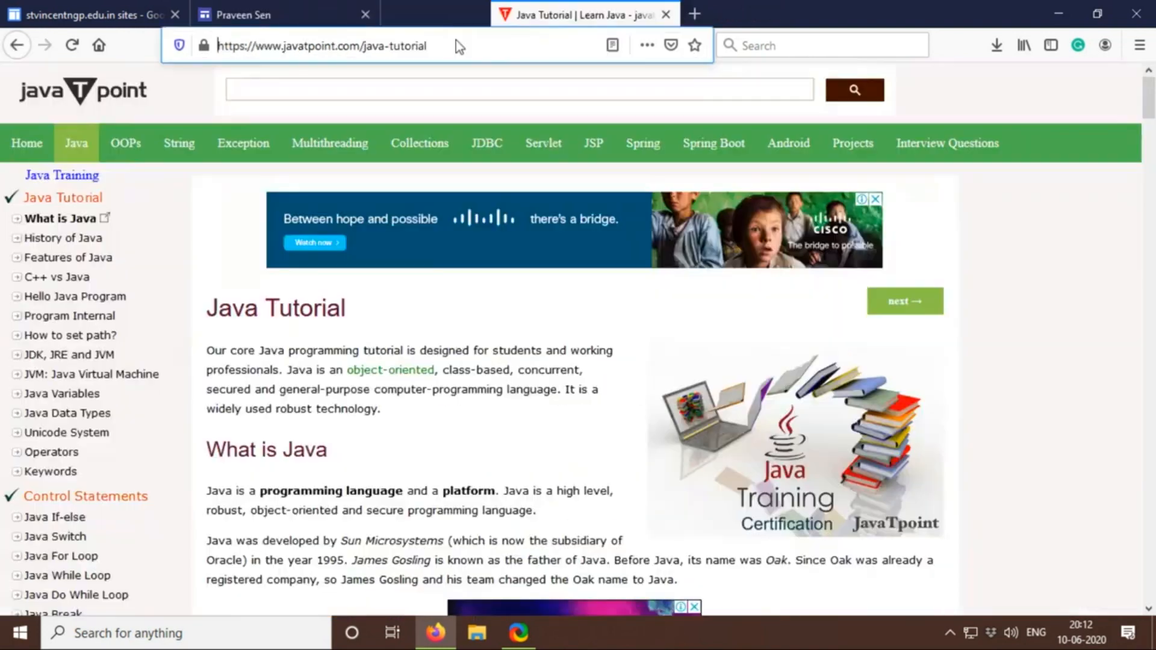
{"action": "left_click", "coordinate": [330, 13]}
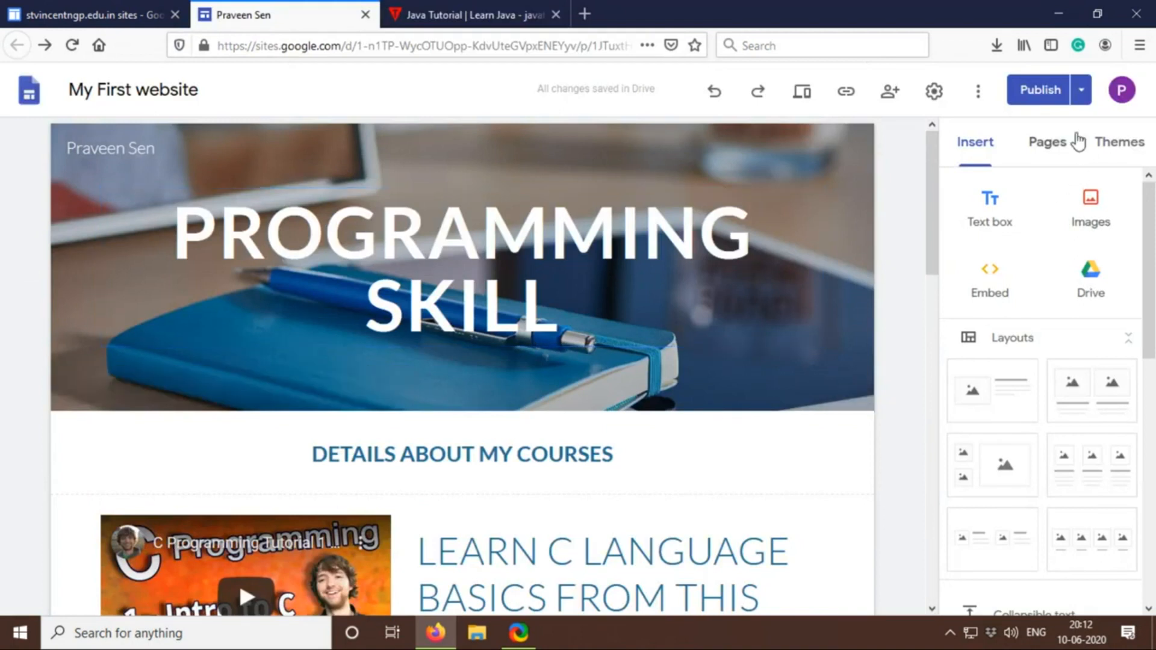
Unpublish the site and confirm taking it offline
{"action": "left_click", "coordinate": [1081, 91]}
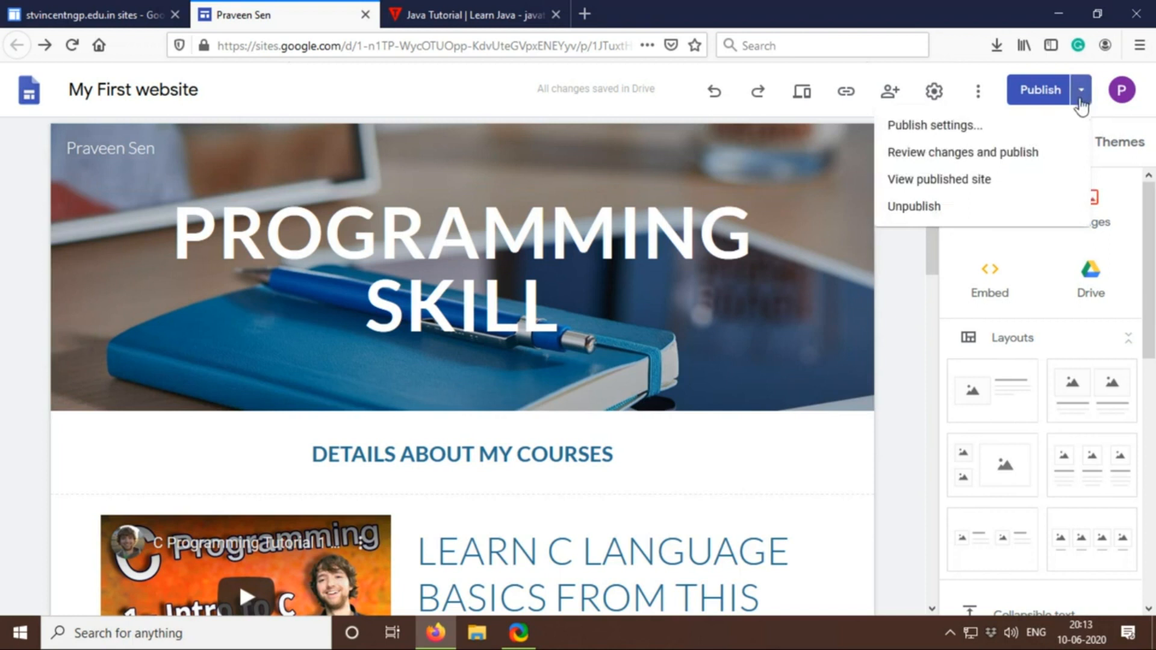
{"action": "left_click", "coordinate": [943, 208]}
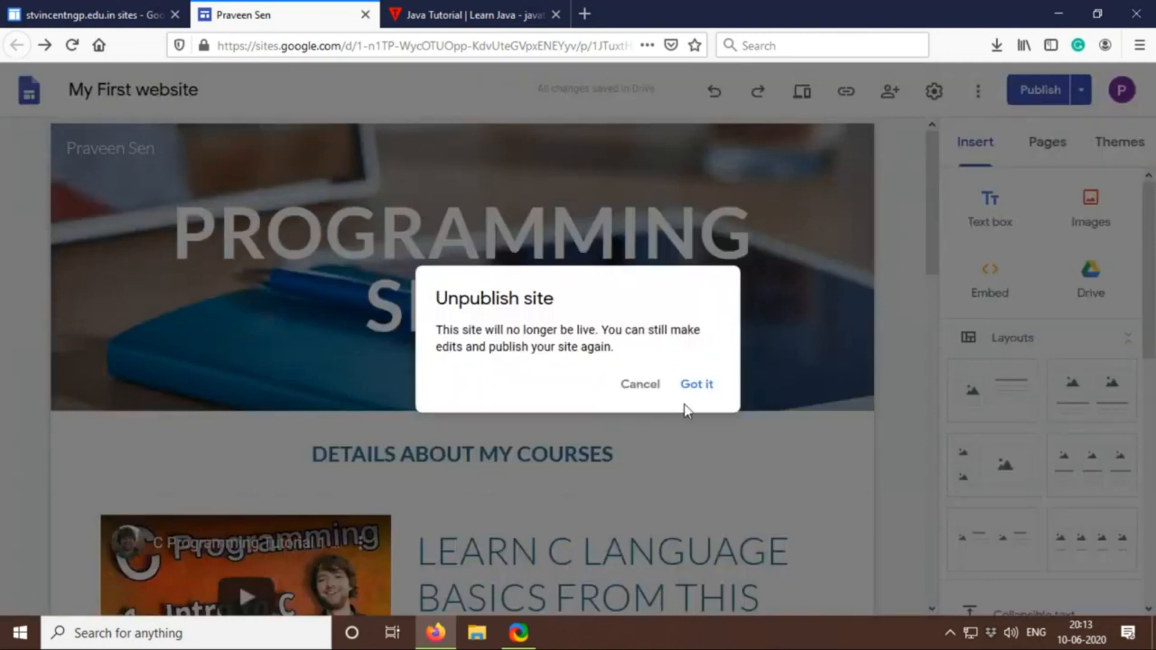
{"action": "left_click", "coordinate": [706, 383]}
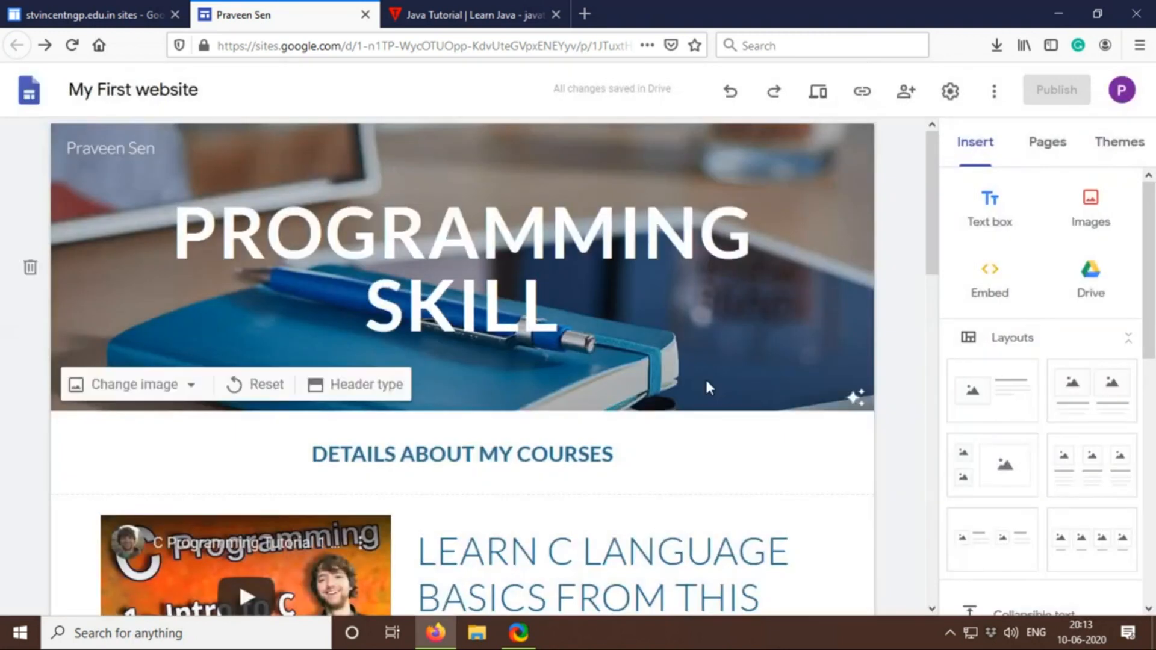